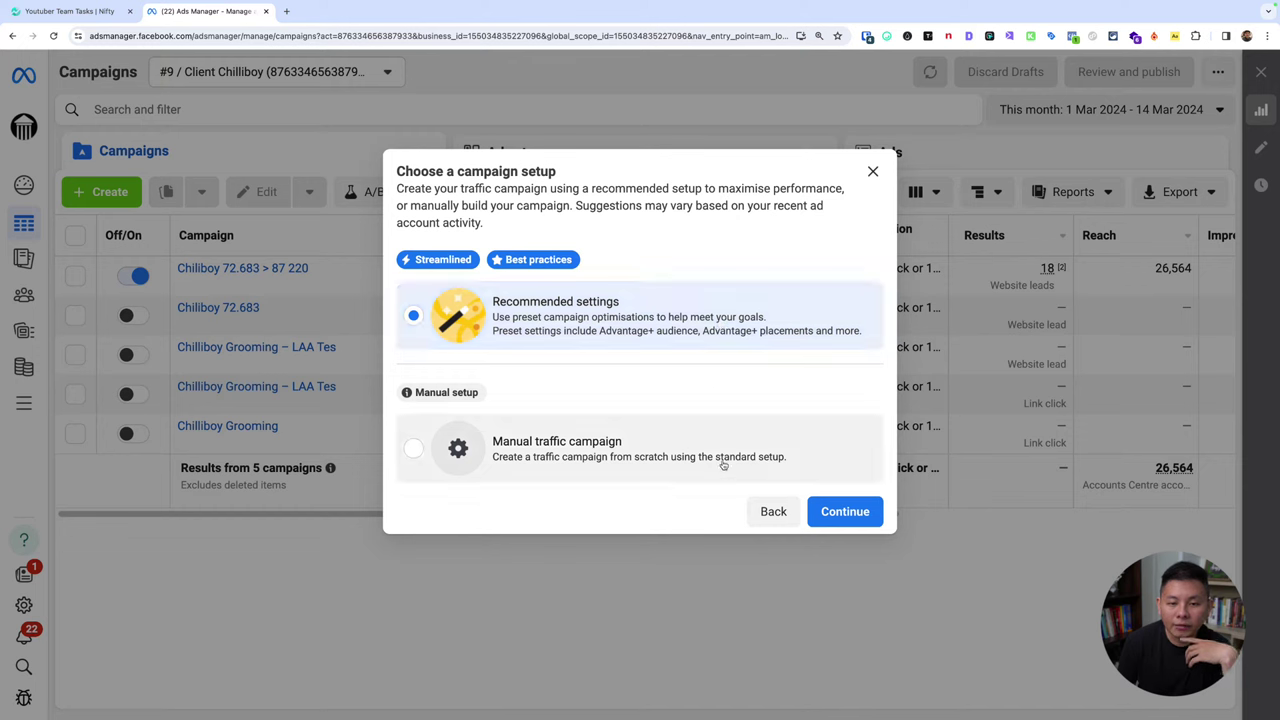
# Set up the traffic campaign with the Recommended settings option.
pyautogui.click(672, 471)
pyautogui.click(662, 310)
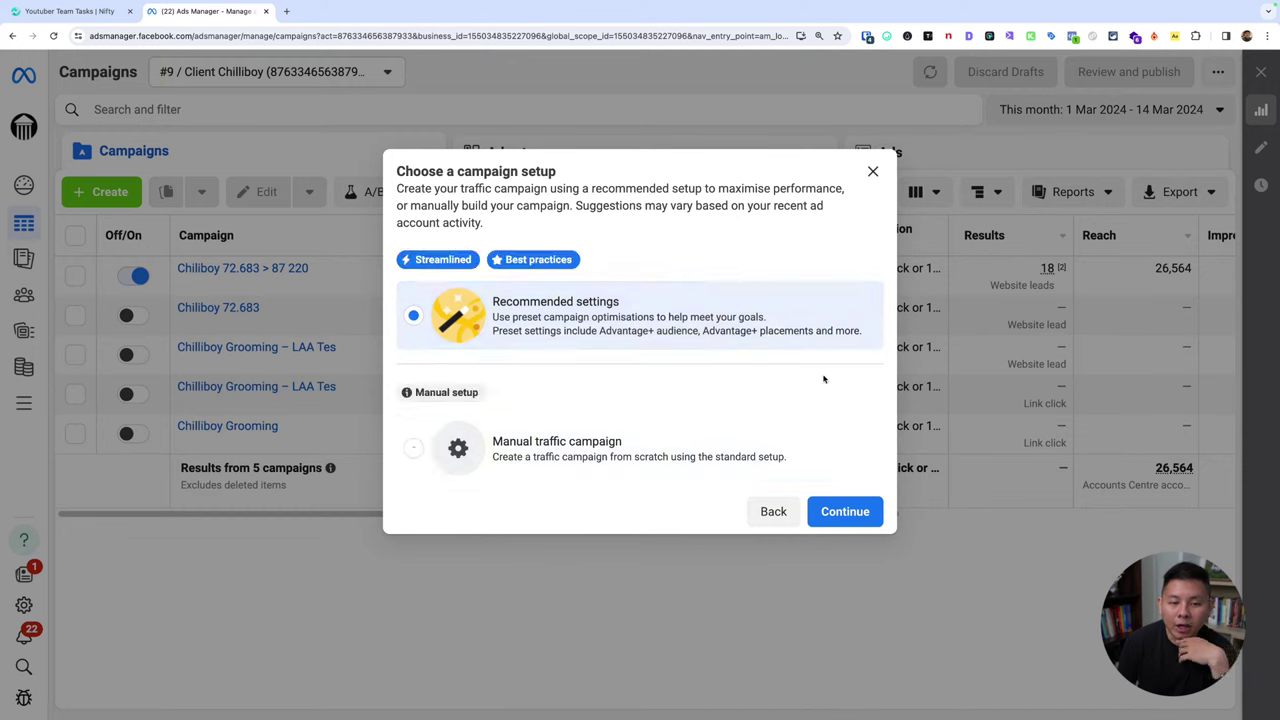
pyautogui.click(865, 522)
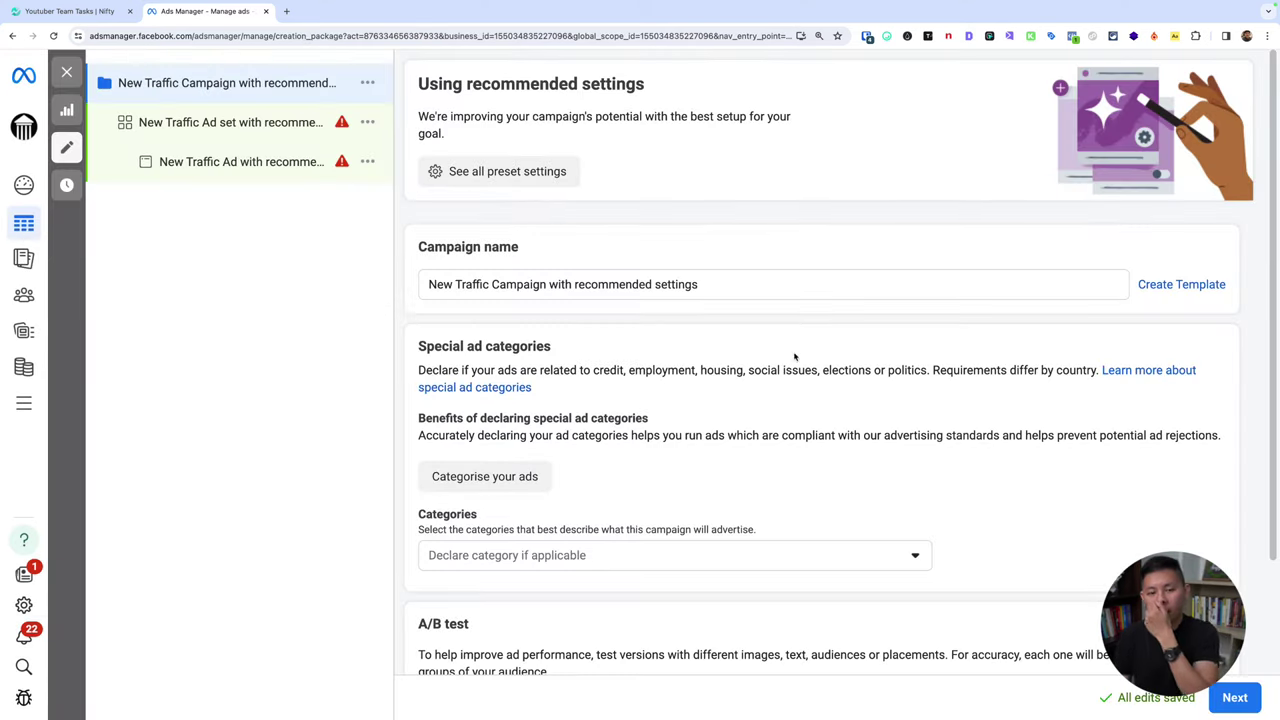
# Examine the campaign-level options, including special ad categories, A/B test and Advantage campaign budget.
pyautogui.scroll(-3, 770, 440)
pyautogui.scroll(3, 742, 408)
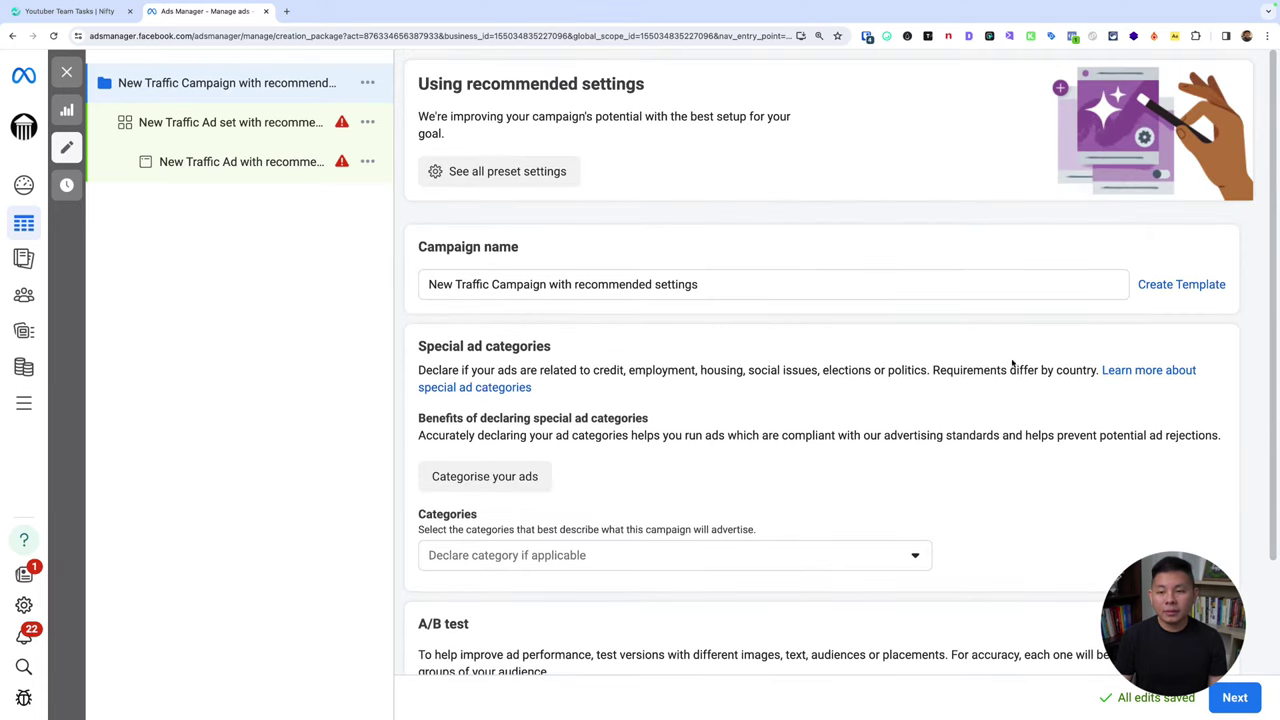
pyautogui.scroll(-3, 763, 568)
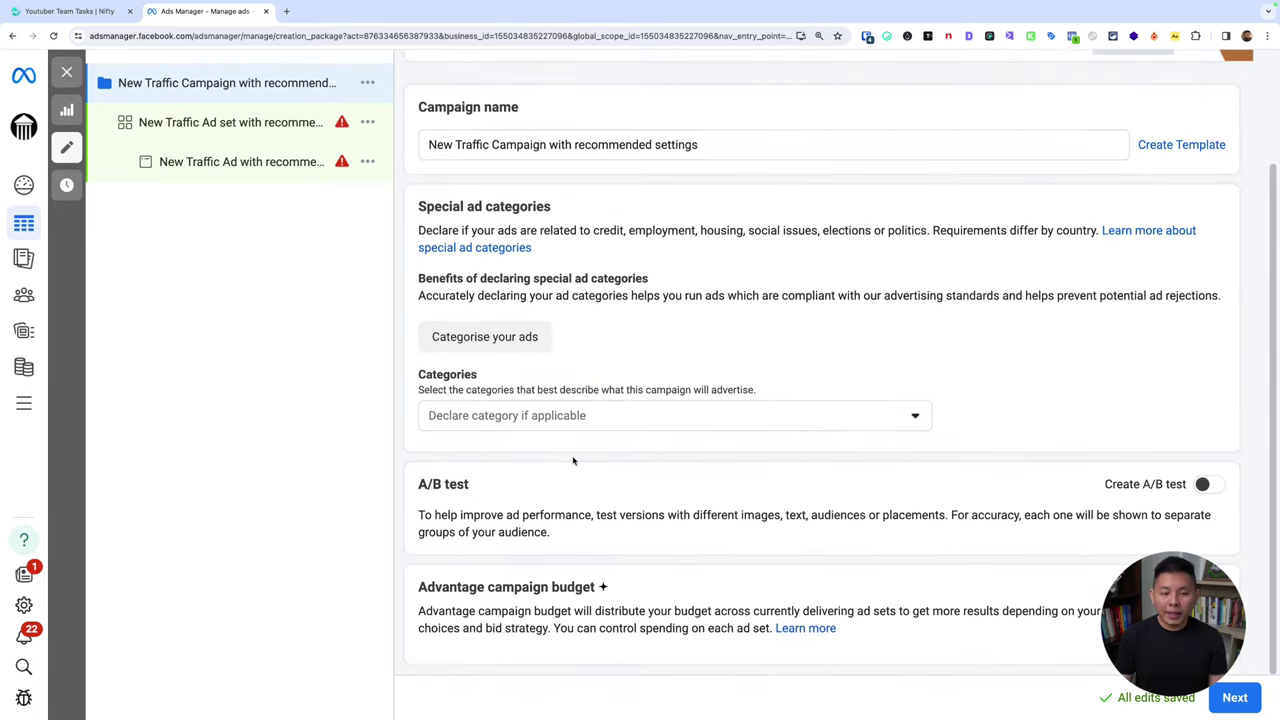
pyautogui.click(732, 412)
pyautogui.click(1008, 366)
pyautogui.scroll(3, 1006, 363)
pyautogui.scroll(-3, 698, 446)
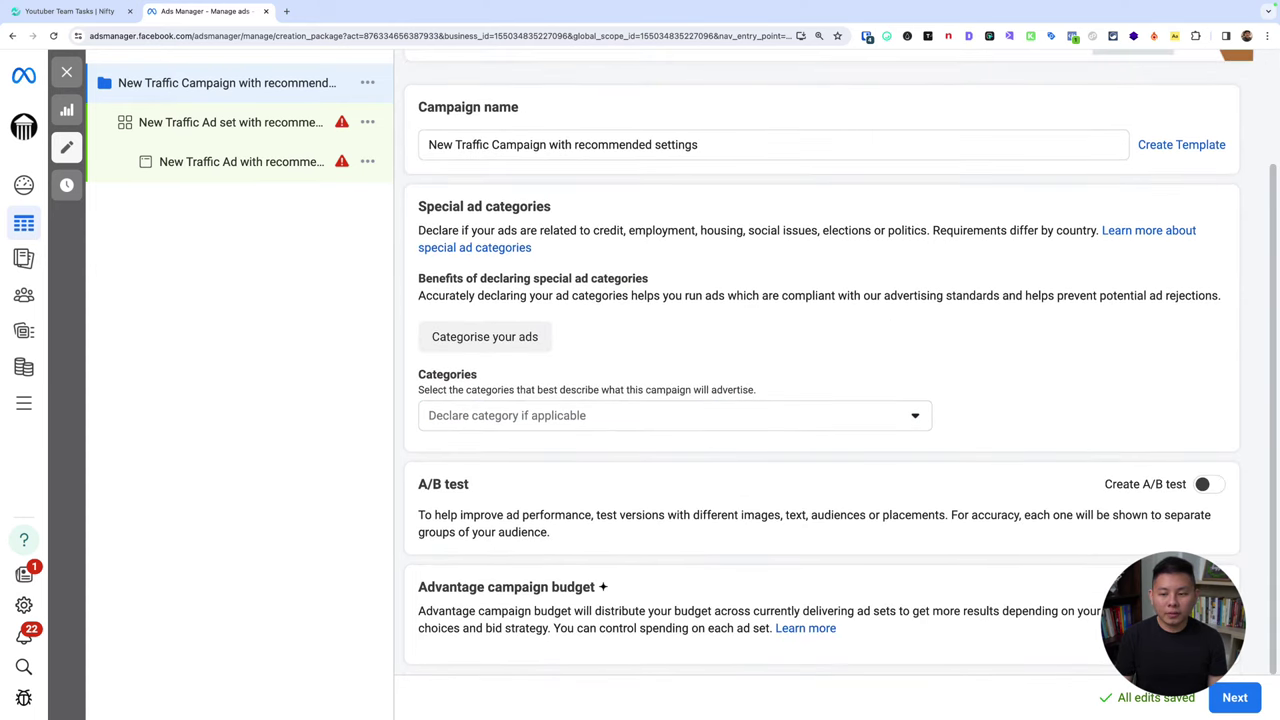
# Examine the traffic ad set's conversion location, budget, schedule, audience and placement settings under the recommended setup.
pyautogui.click(235, 122)
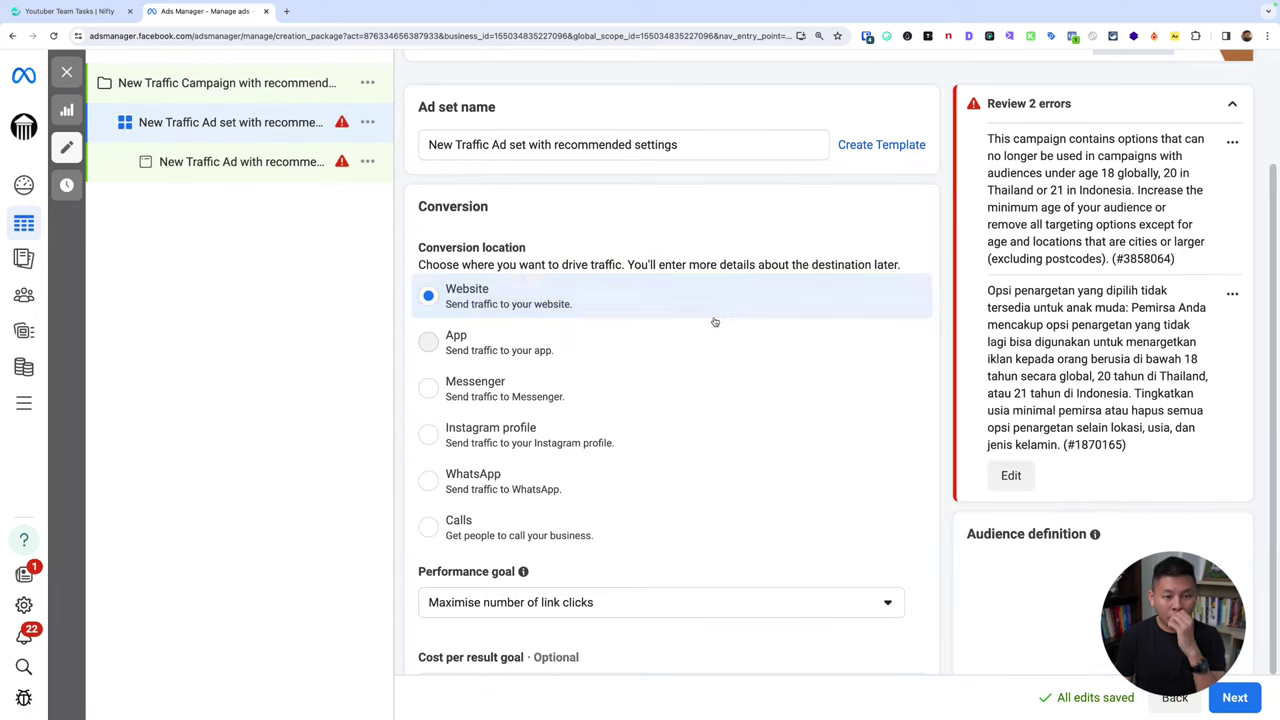
pyautogui.scroll(-10, 728, 398)
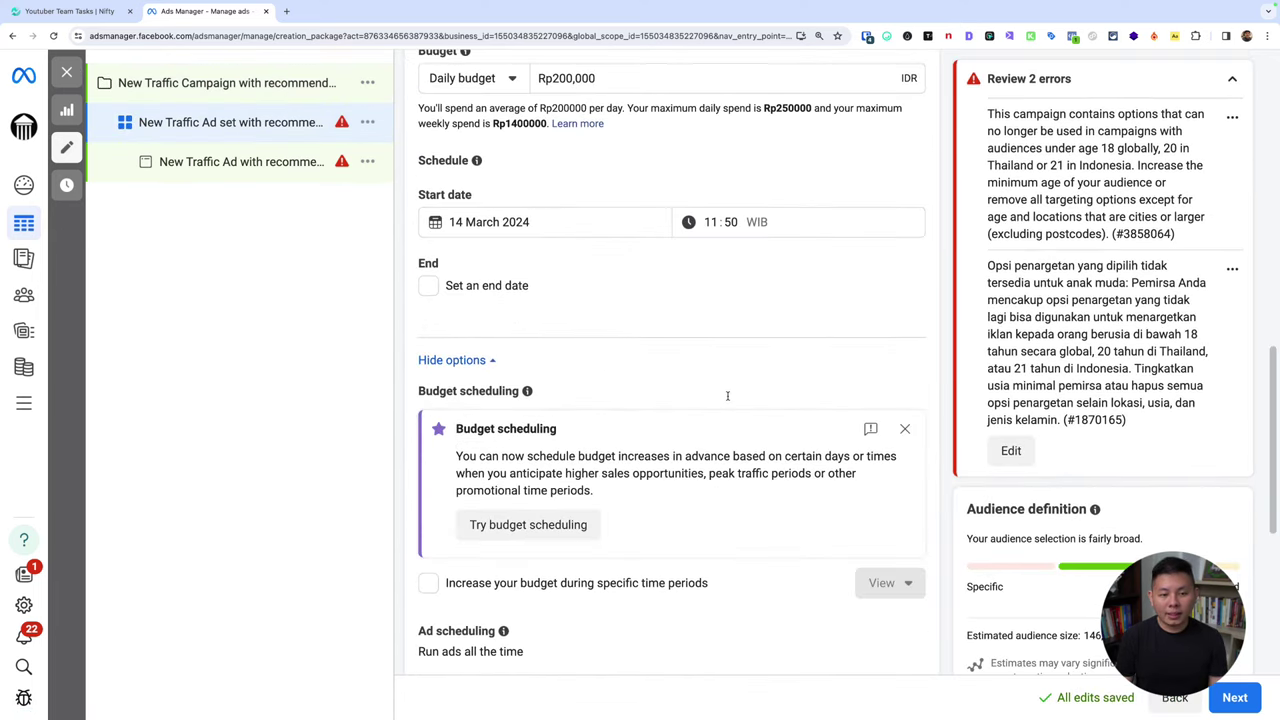
pyautogui.scroll(-5, 728, 398)
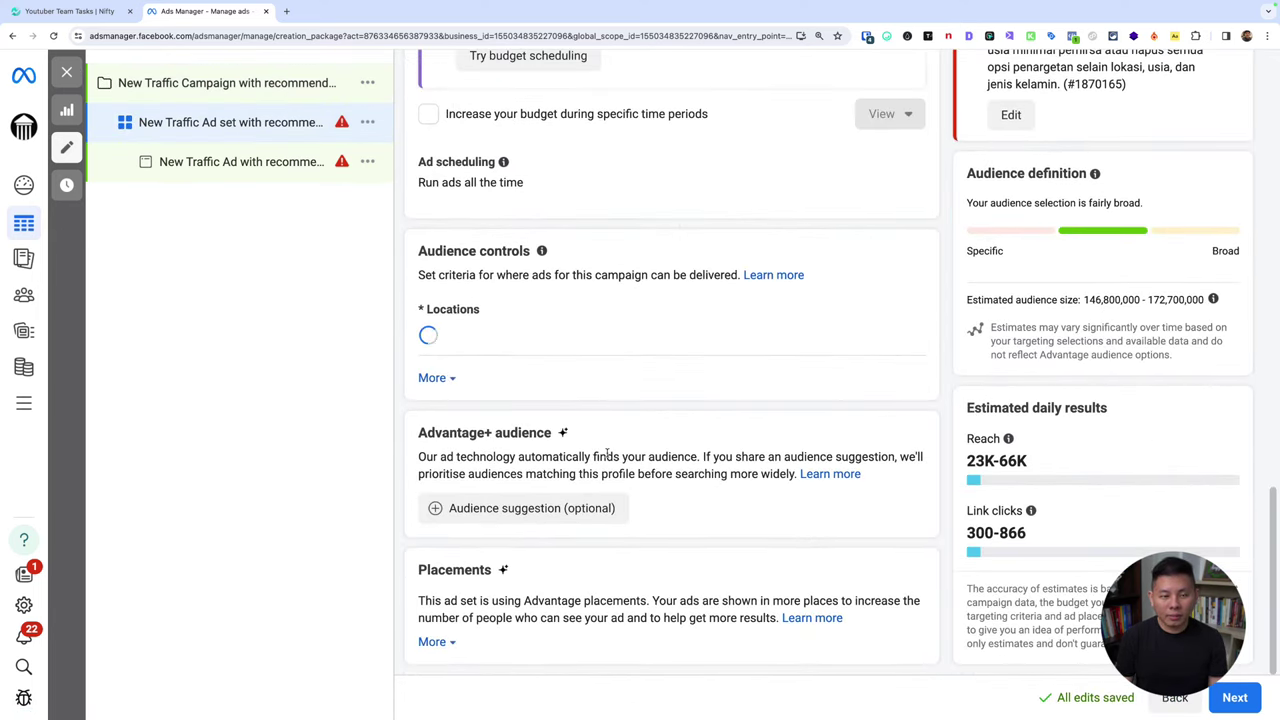
pyautogui.scroll(5, 853, 443)
pyautogui.scroll(-5, 853, 443)
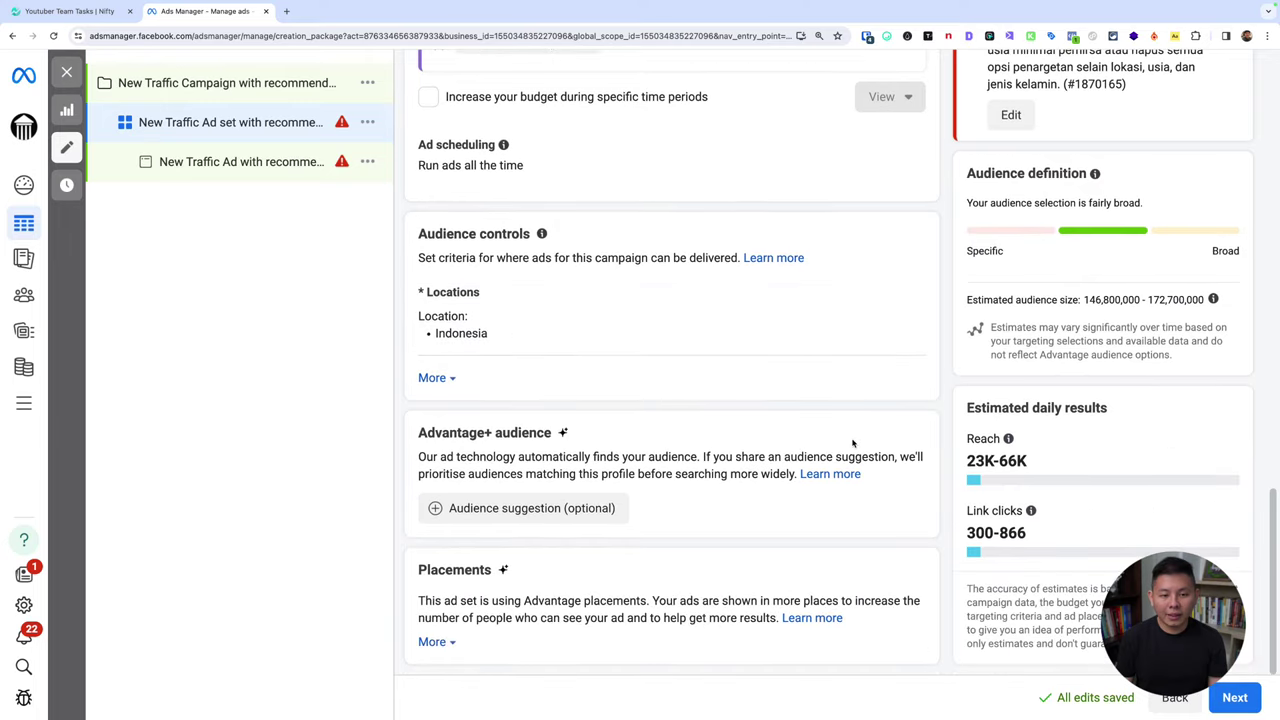
pyautogui.scroll(10, 853, 443)
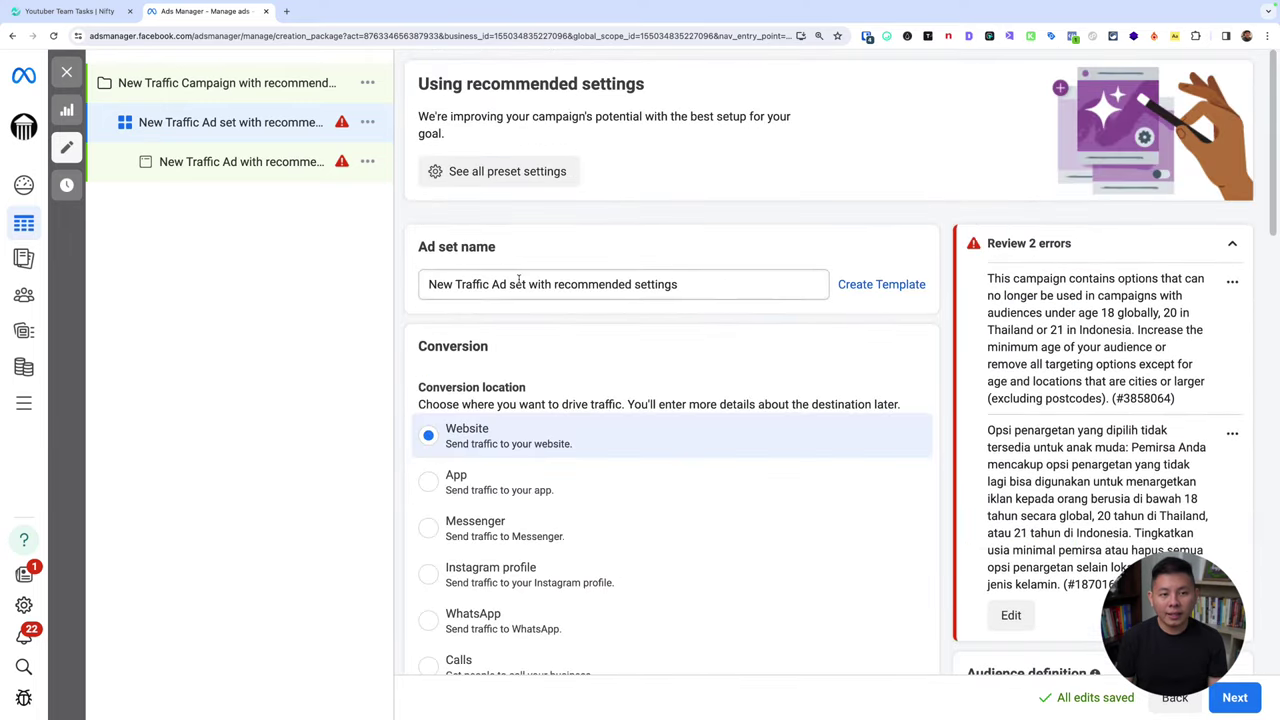
# Close the campaign editor and discard the draft traffic campaign with recommended settings.
pyautogui.click(68, 72)
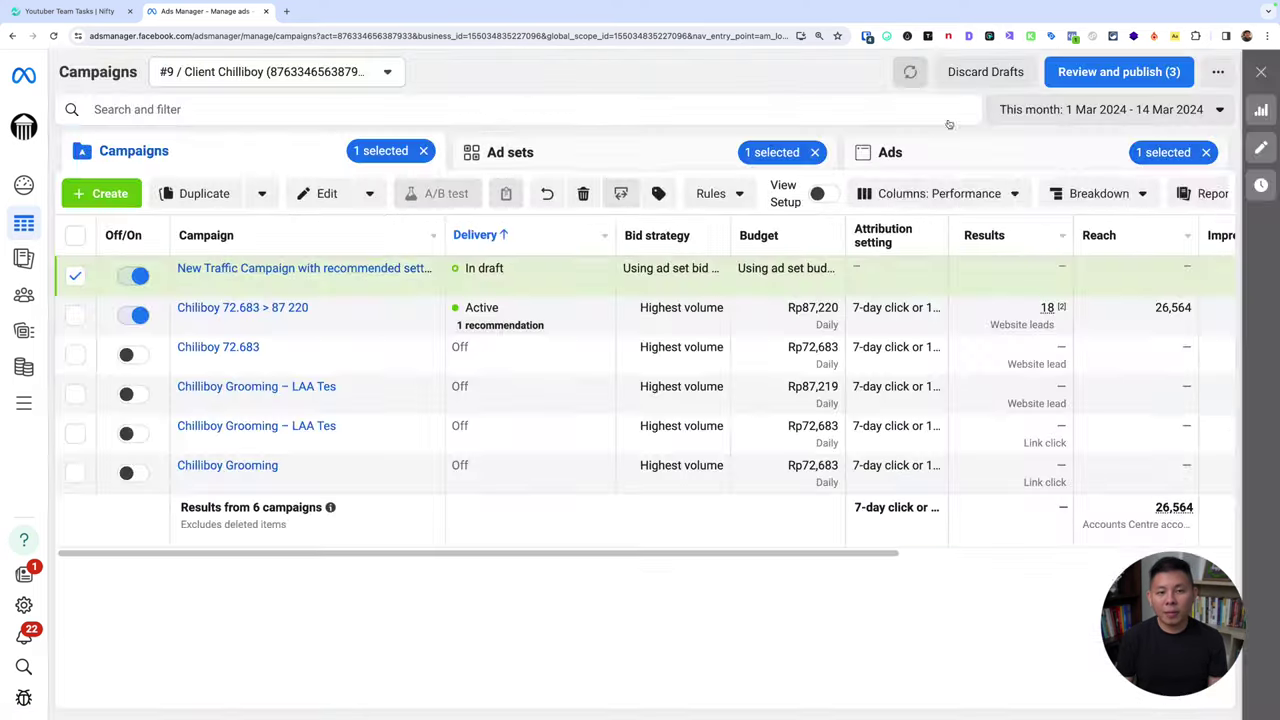
pyautogui.click(985, 72)
pyautogui.click(812, 343)
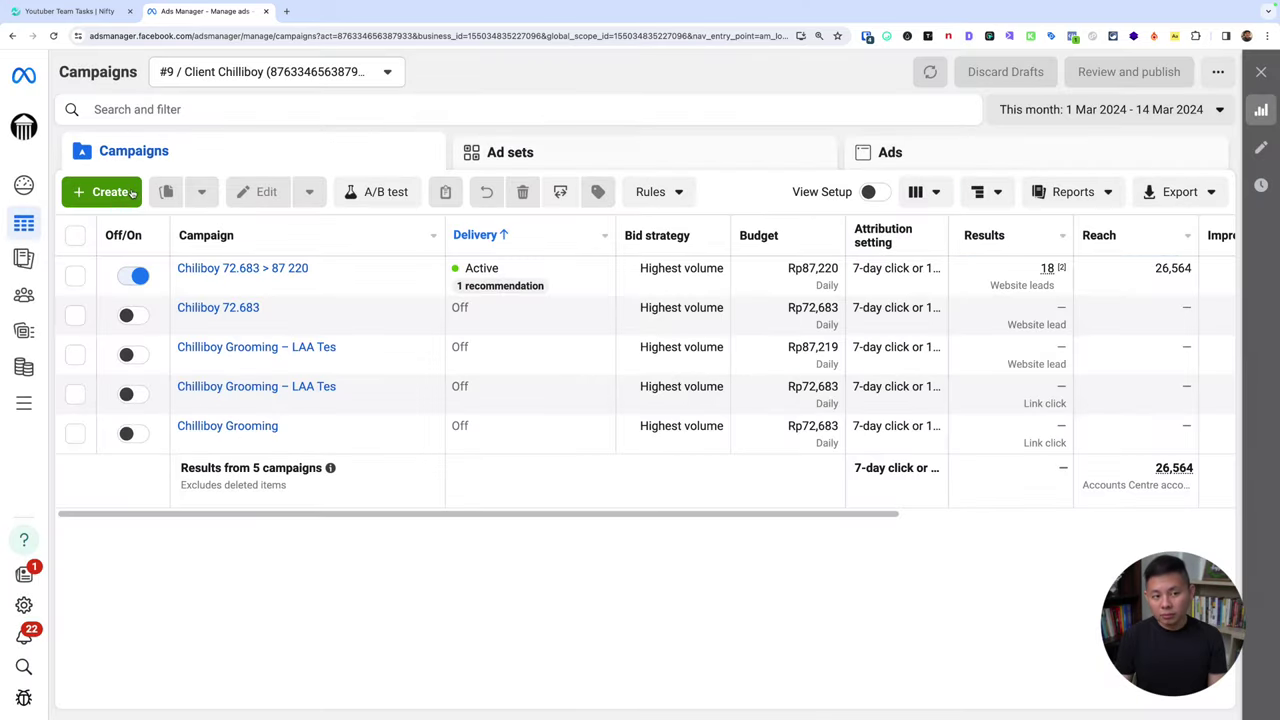
# Create a new campaign with the Traffic objective using the Manual traffic campaign setup.
pyautogui.click(131, 192)
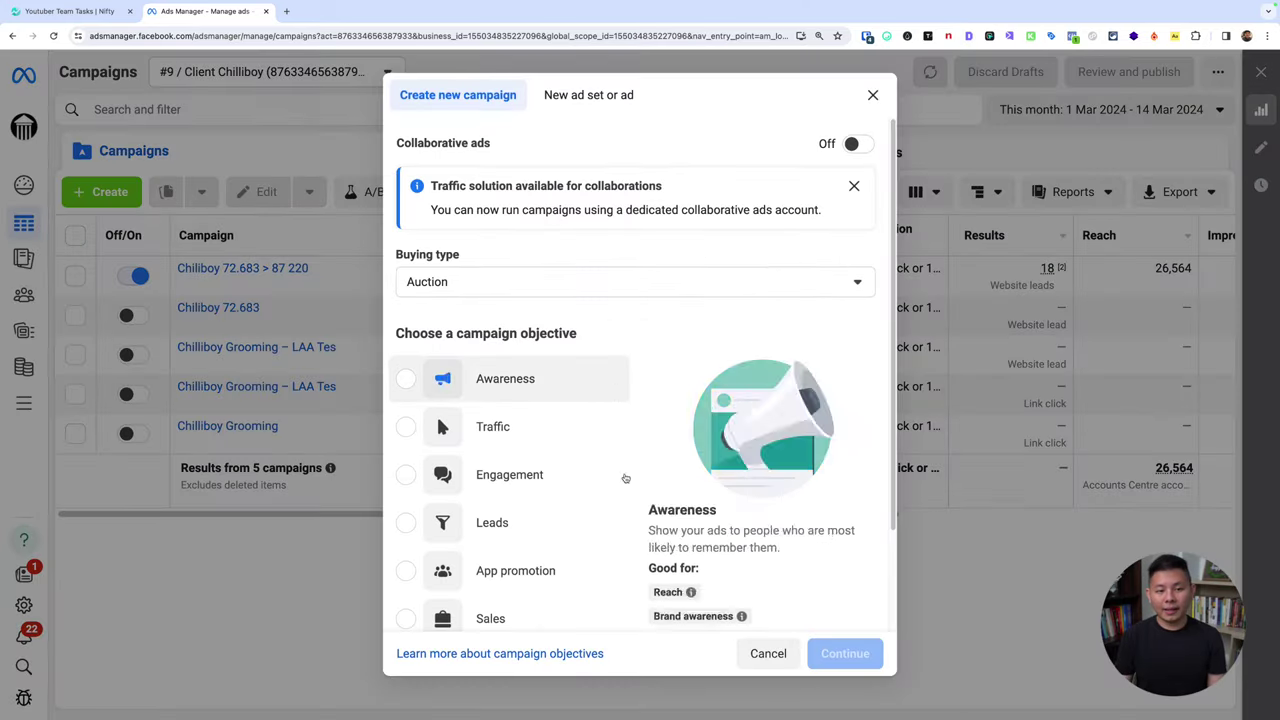
pyautogui.click(555, 435)
pyautogui.click(845, 653)
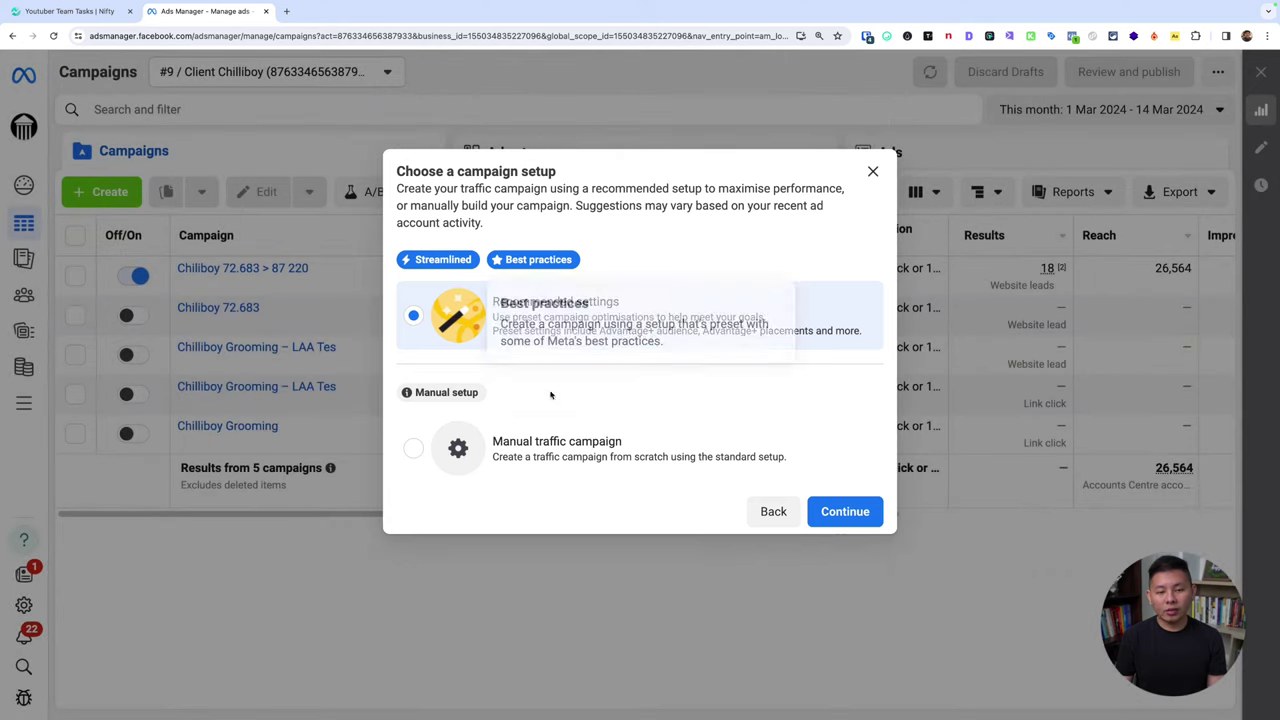
pyautogui.click(560, 448)
pyautogui.click(838, 516)
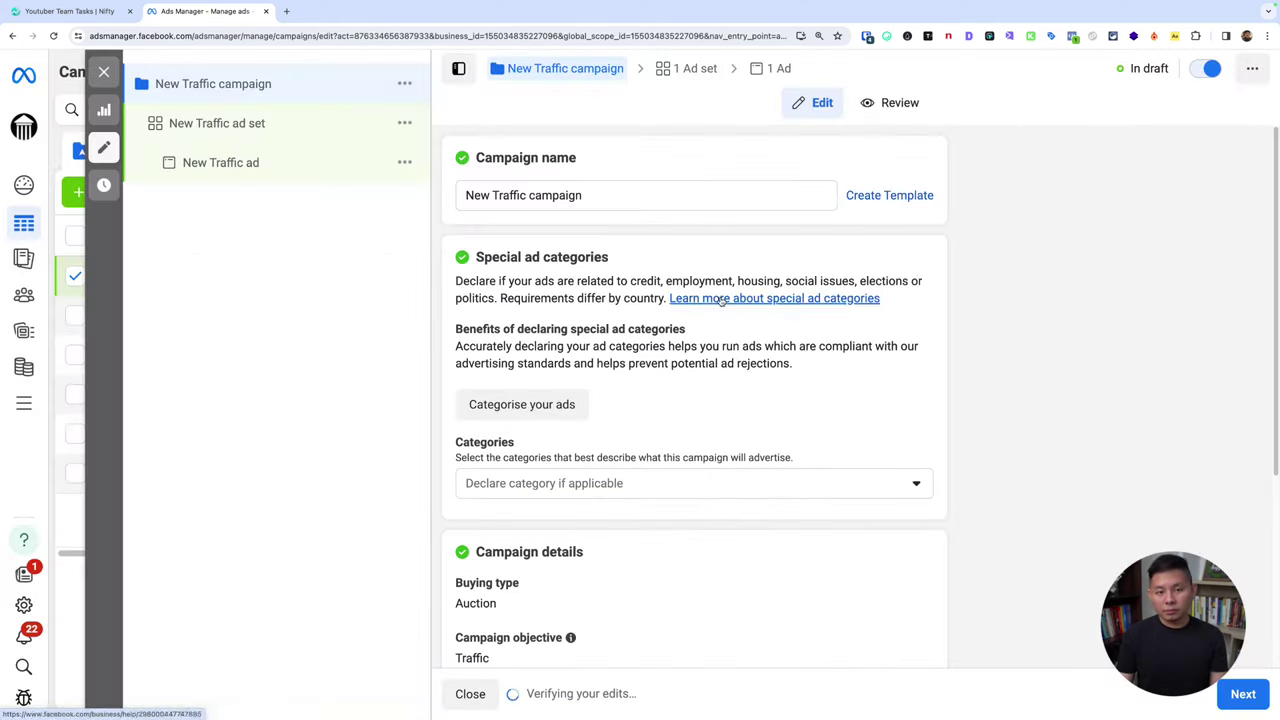
# Review the manual campaign's settings and the available special ad category choices without declaring a category.
pyautogui.scroll(-3, 749, 343)
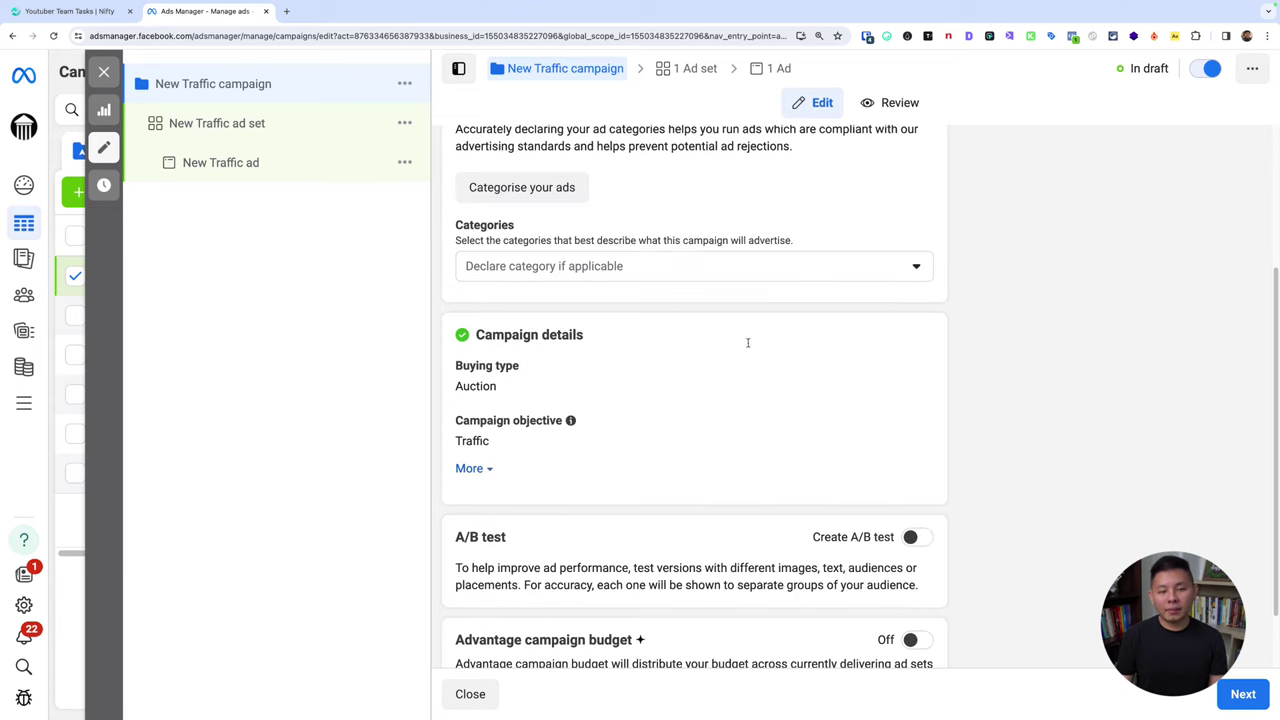
pyautogui.scroll(3, 918, 496)
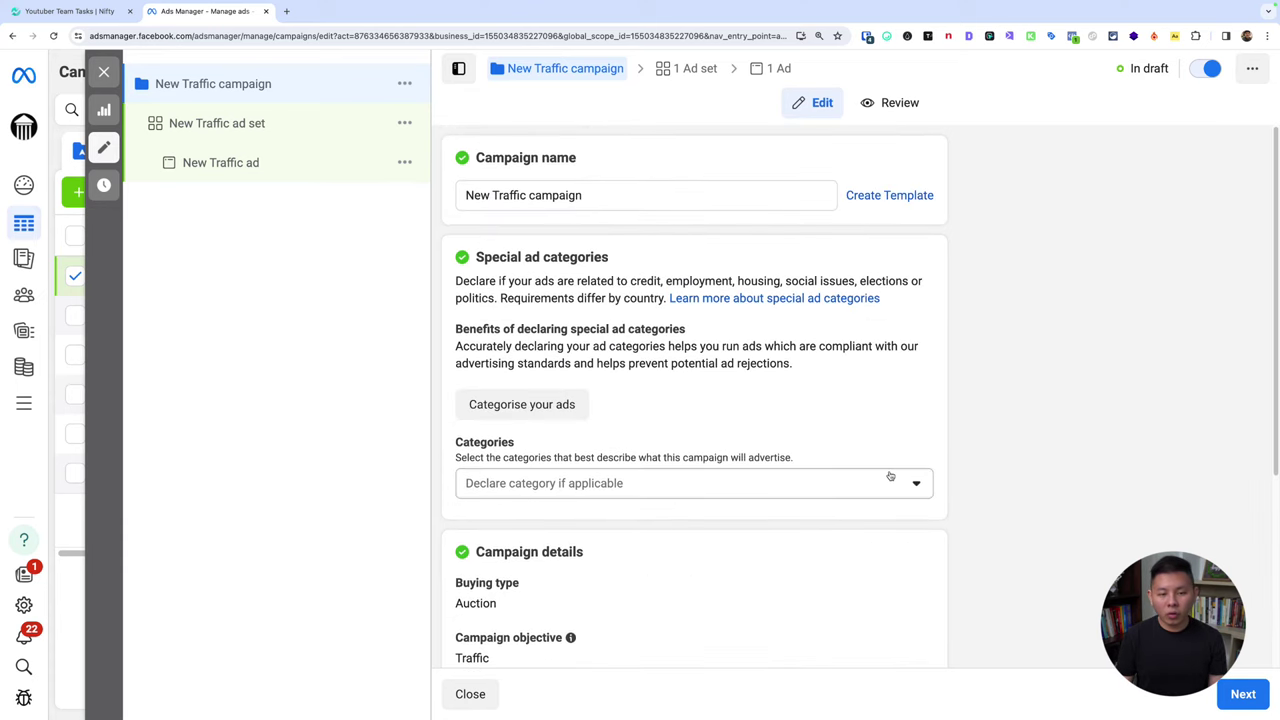
pyautogui.scroll(-3, 889, 477)
pyautogui.click(586, 190)
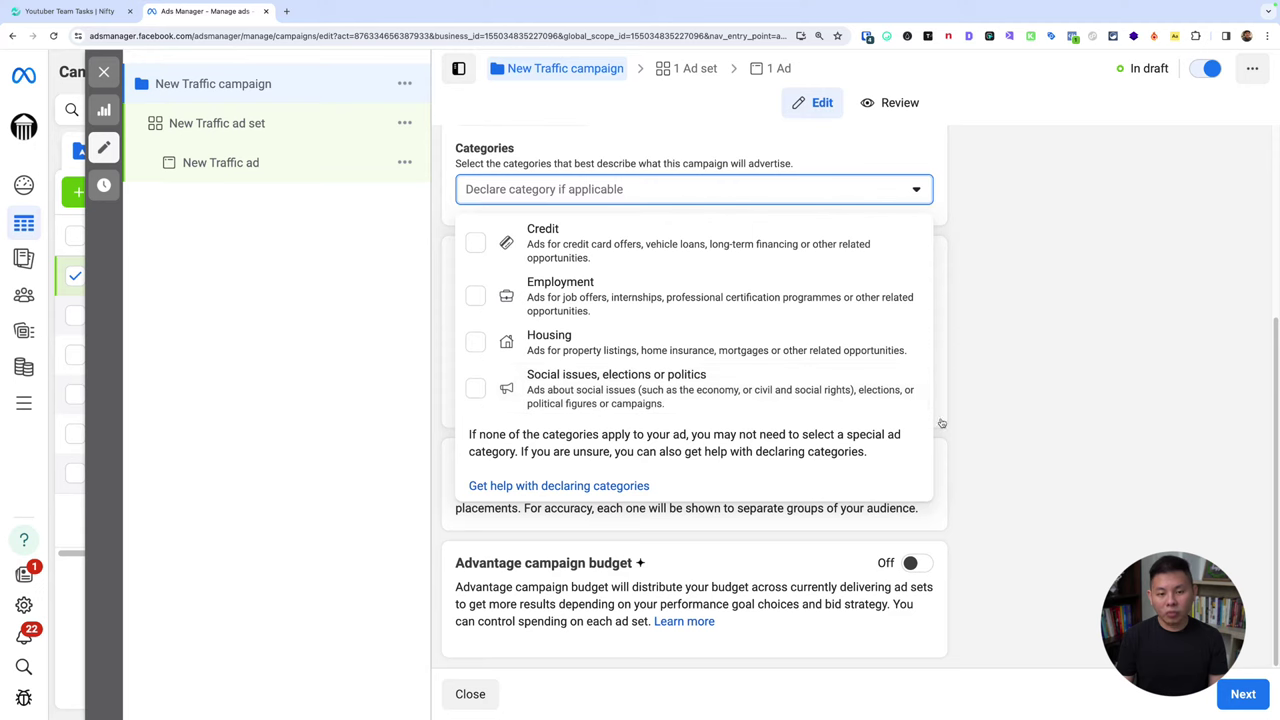
pyautogui.click(1027, 434)
pyautogui.click(323, 91)
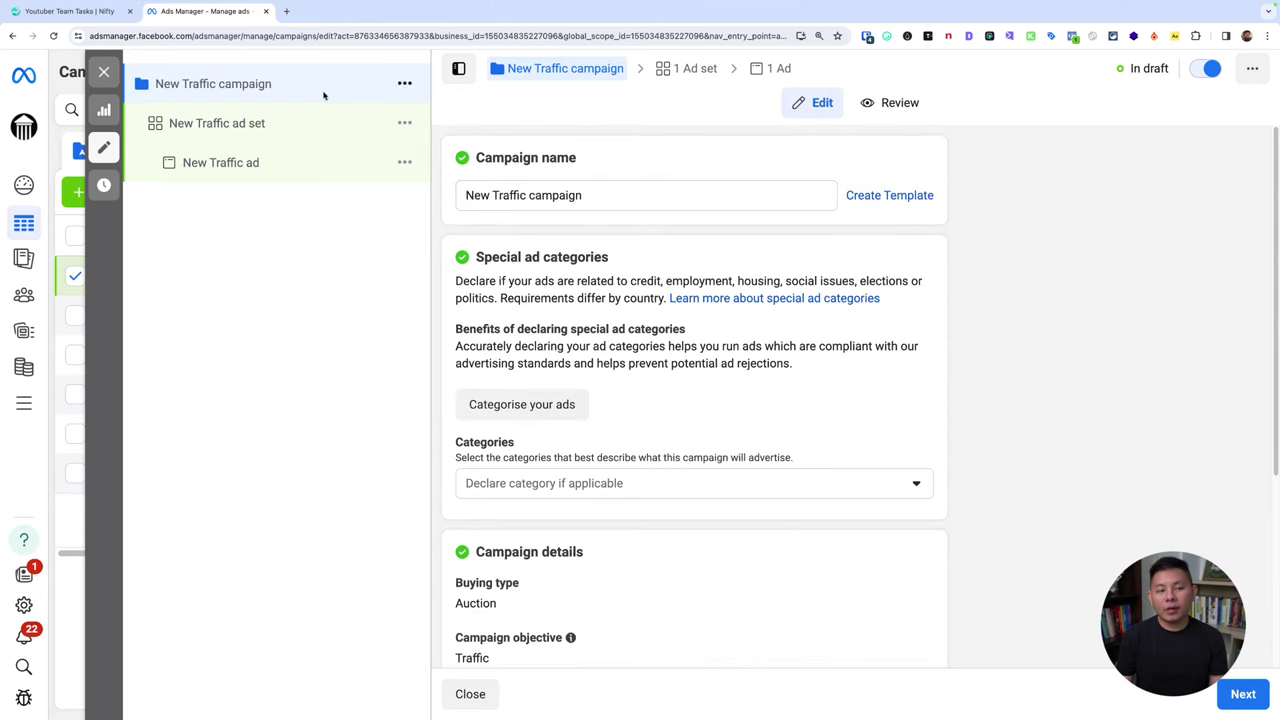
# Set the conversion location of the New Traffic ad set to Website.
pyautogui.click(279, 130)
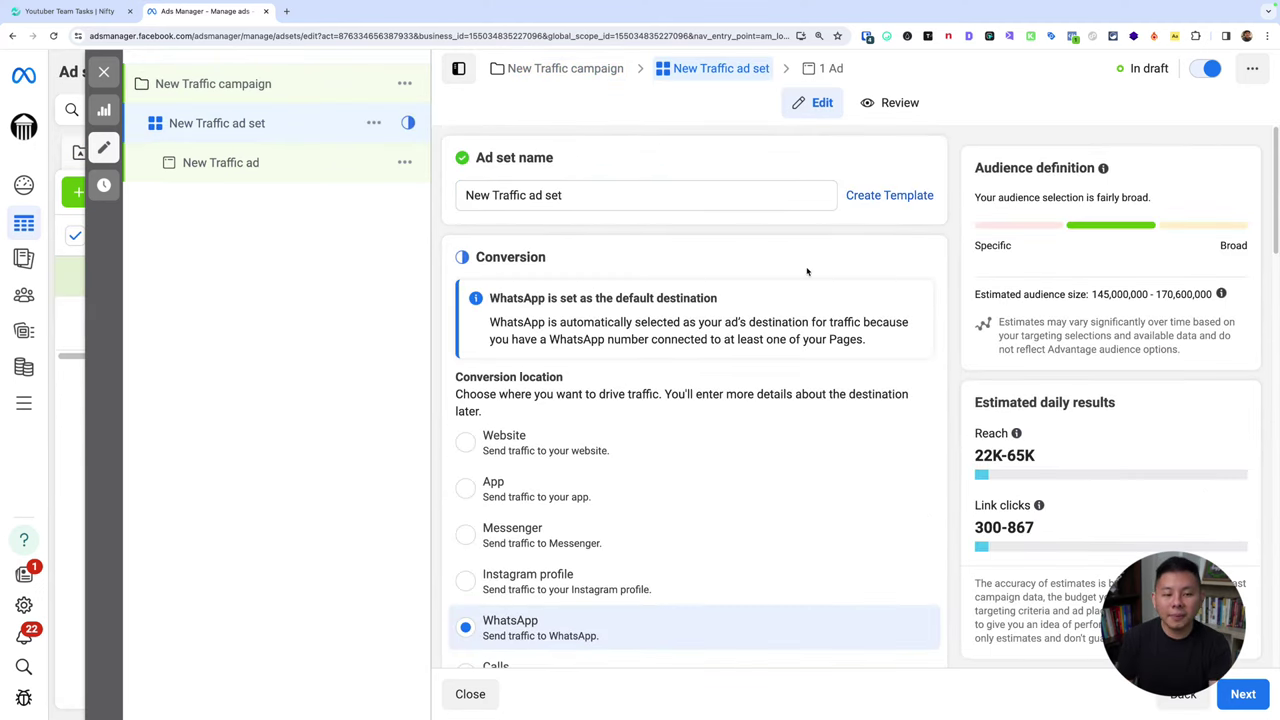
pyautogui.scroll(-2, 740, 300)
pyautogui.click(600, 240)
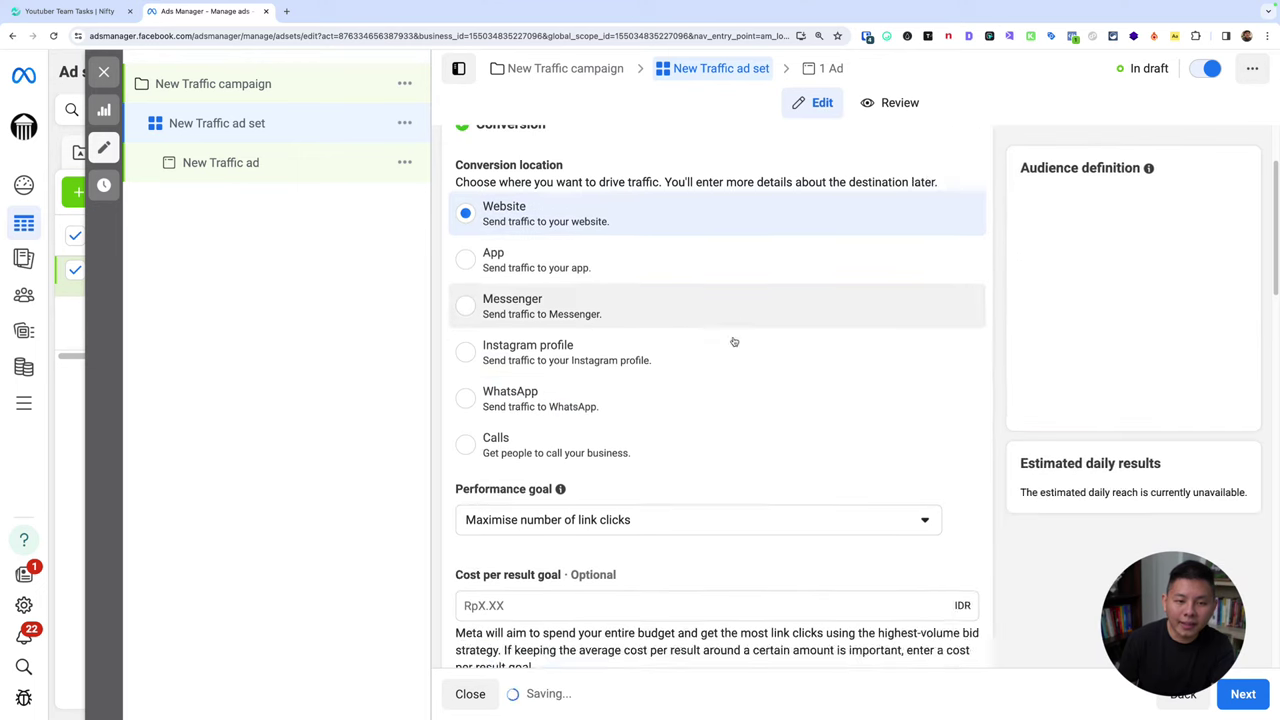
# Examine the ad set's budget, schedule and audience controls, reading the Advantage+ audience description and the placements section.
pyautogui.scroll(-3, 740, 345)
pyautogui.scroll(-5, 740, 345)
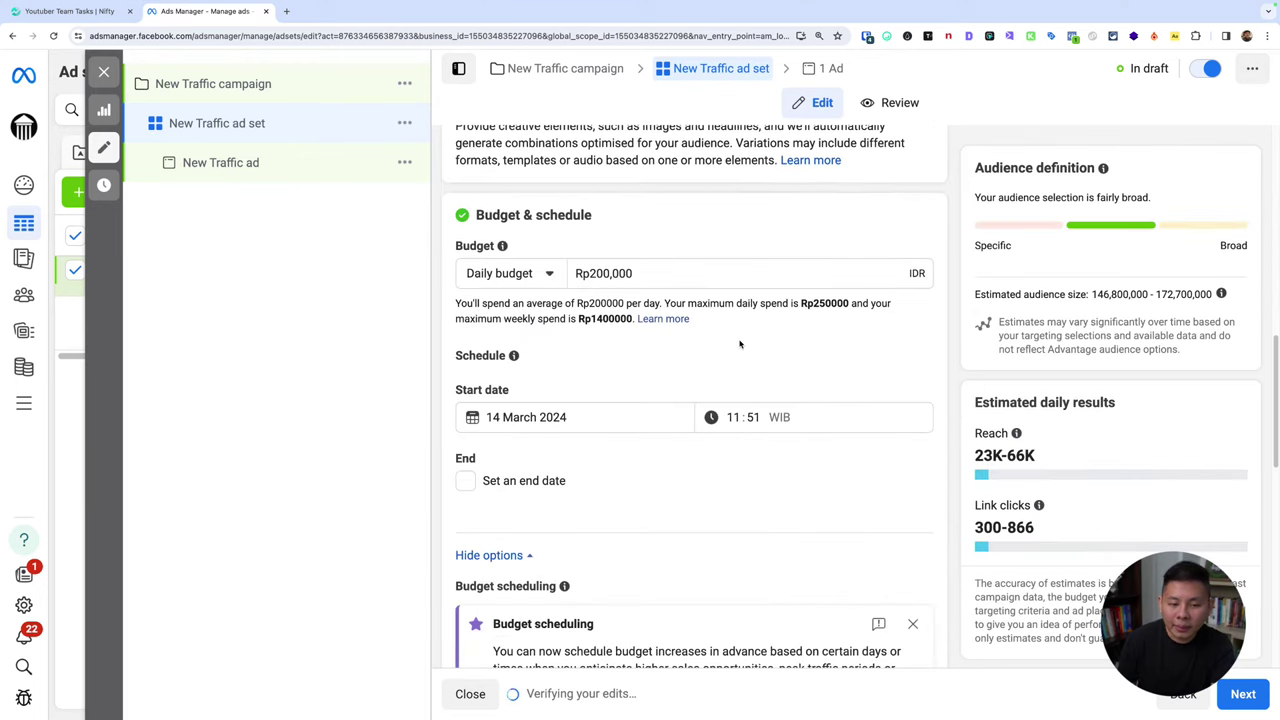
pyautogui.scroll(-6, 802, 303)
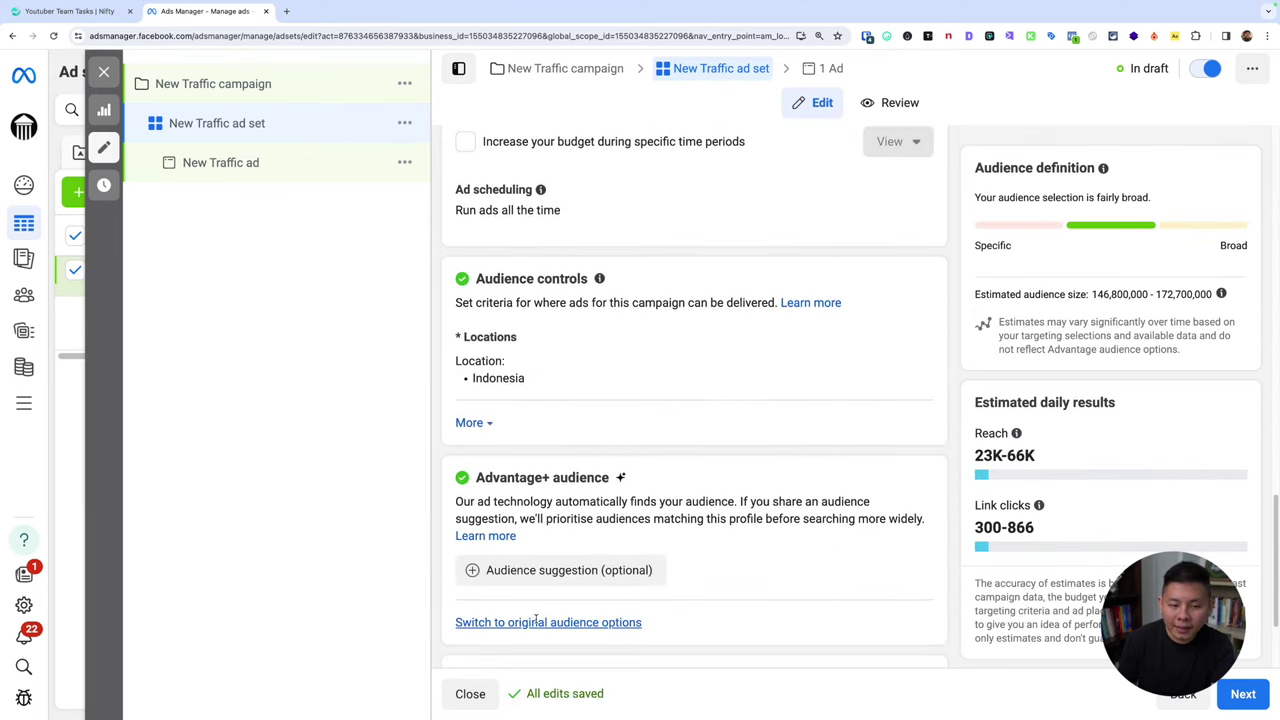
pyautogui.moveTo(622, 397); pyautogui.dragTo(928, 450)
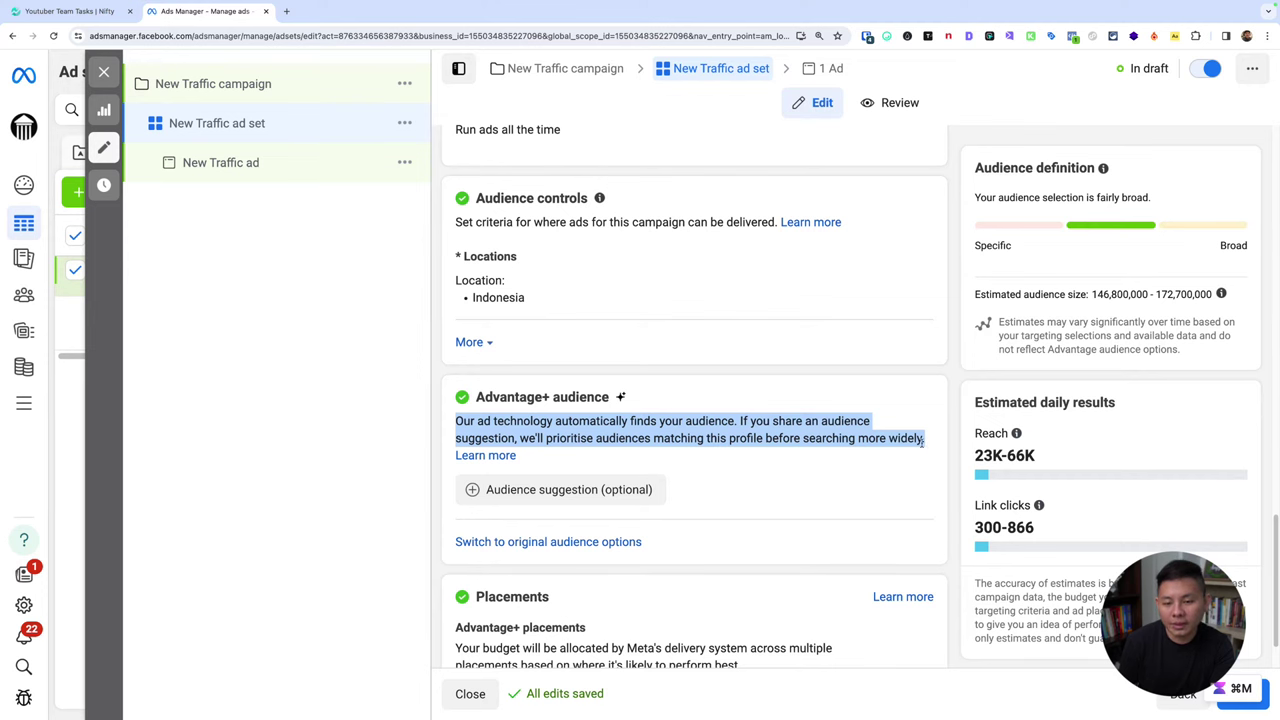
pyautogui.click(928, 486)
pyautogui.scroll(-1, 897, 461)
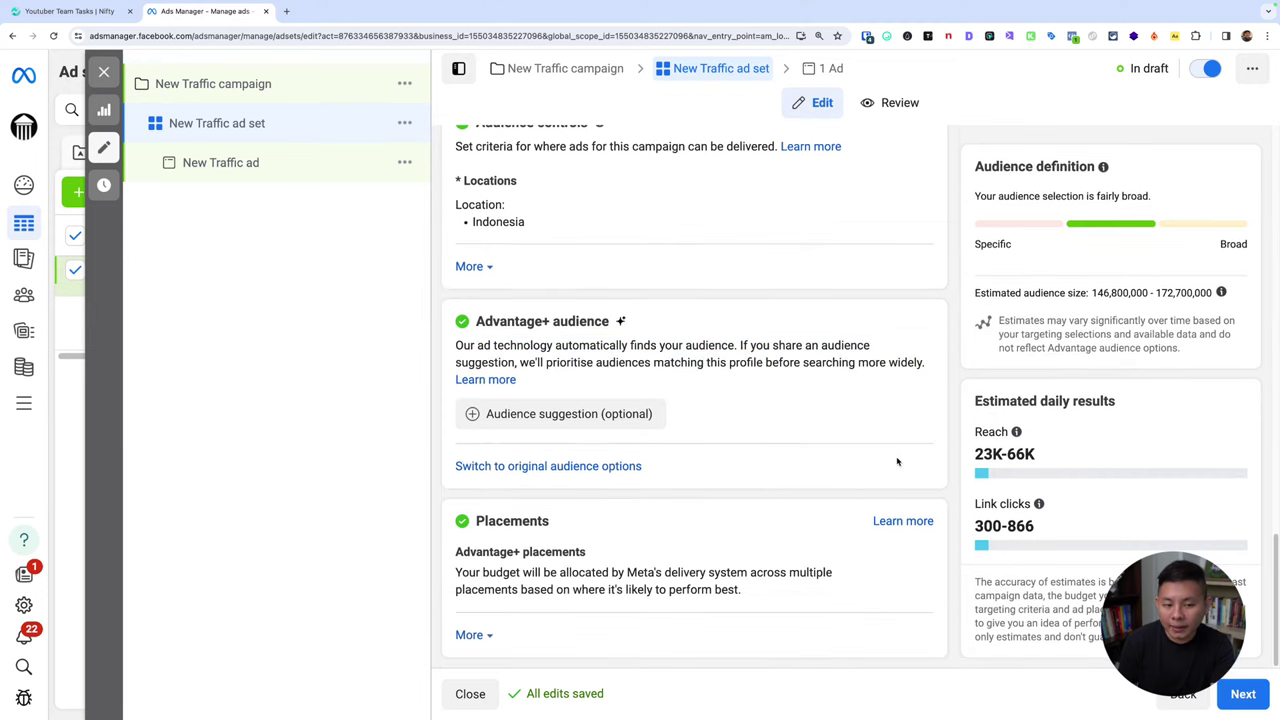
pyautogui.scroll(1, 849, 363)
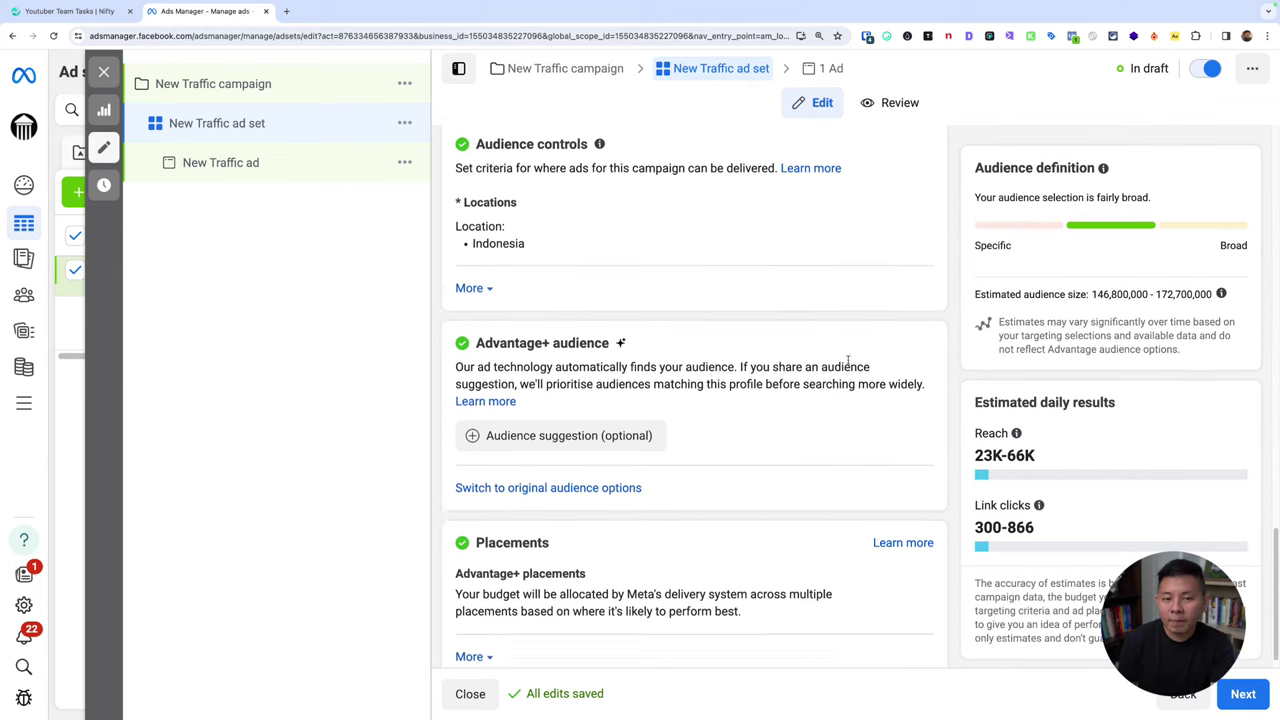
pyautogui.scroll(-1, 889, 389)
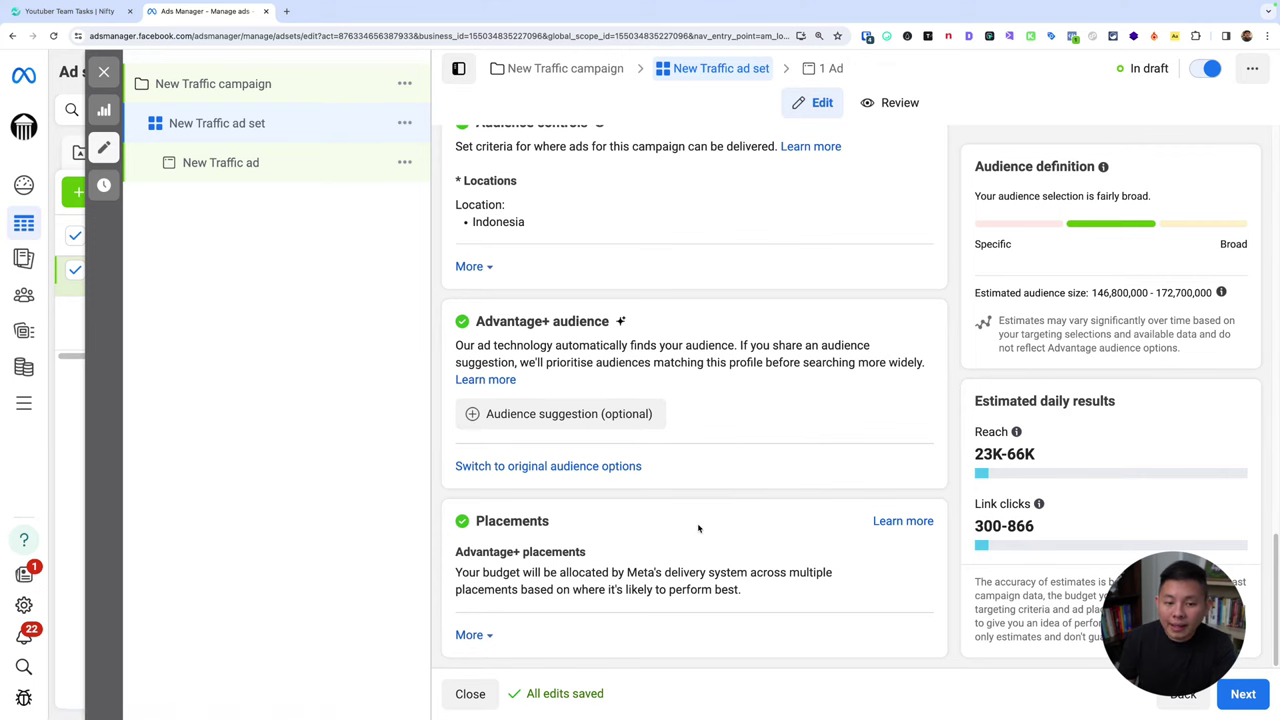
pyautogui.scroll(3, 766, 429)
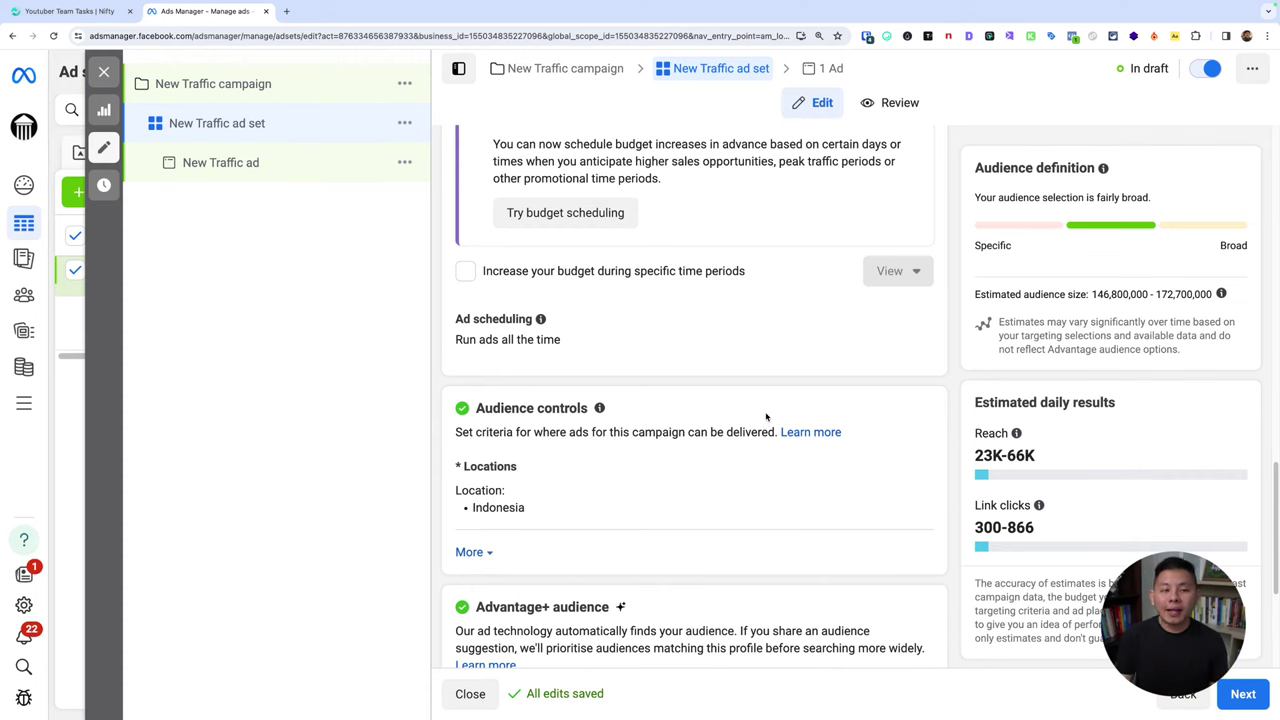
pyautogui.scroll(1, 766, 416)
pyautogui.scroll(-4, 766, 416)
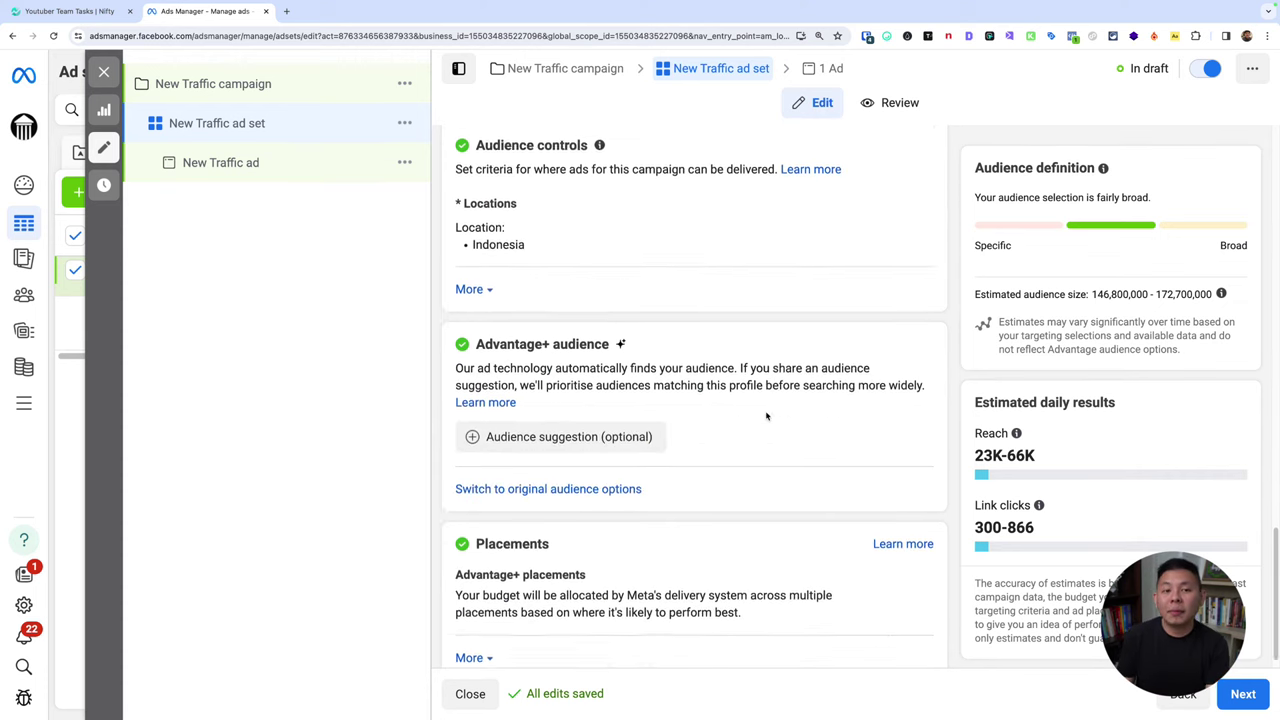
pyautogui.scroll(-1, 766, 416)
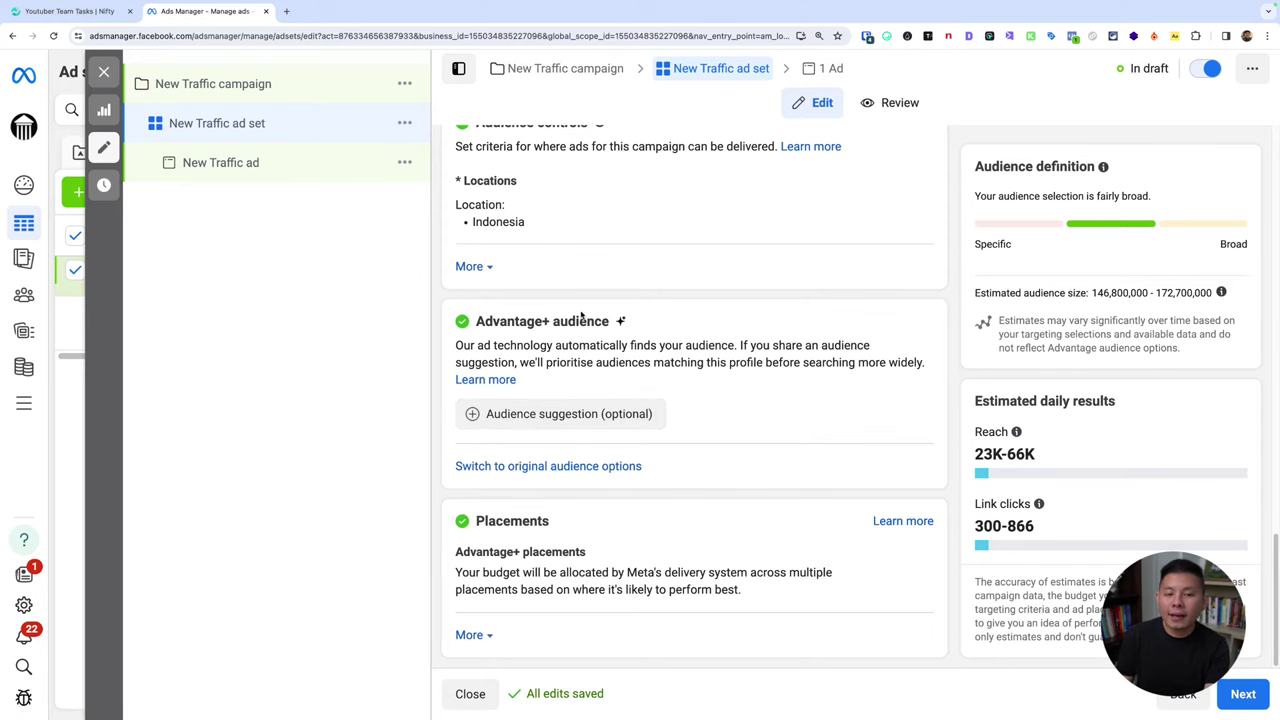
# Switch the ad set from Advantage+ audience to the original audience options and look over the targeting fields.
pyautogui.click(588, 469)
pyautogui.click(680, 404)
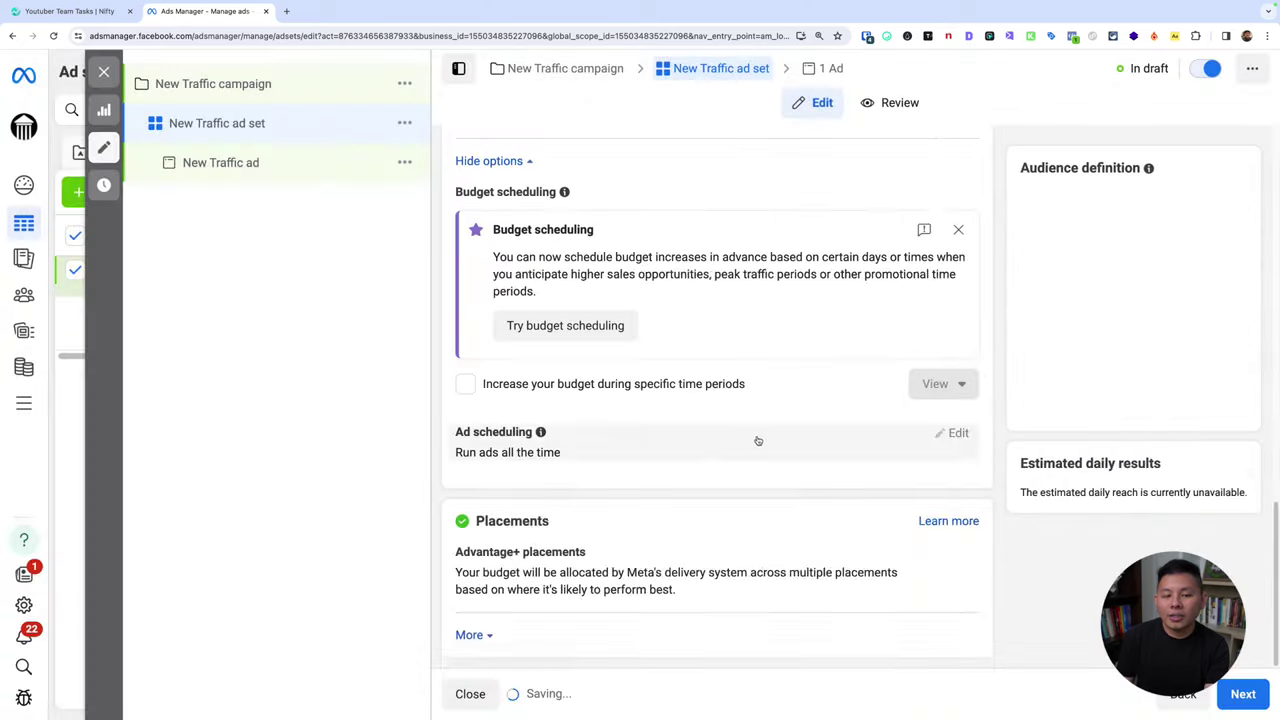
pyautogui.scroll(-7, 668, 449)
pyautogui.scroll(3, 691, 457)
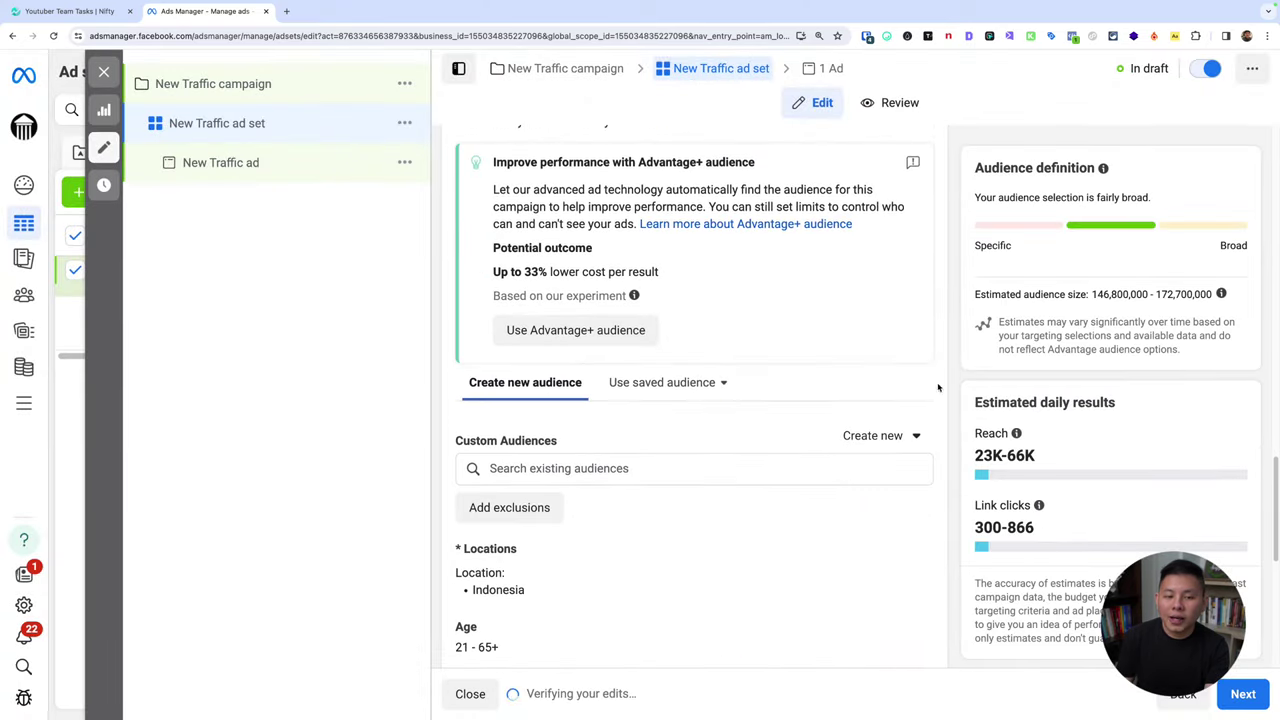
pyautogui.scroll(-2, 850, 395)
pyautogui.scroll(-1, 870, 420)
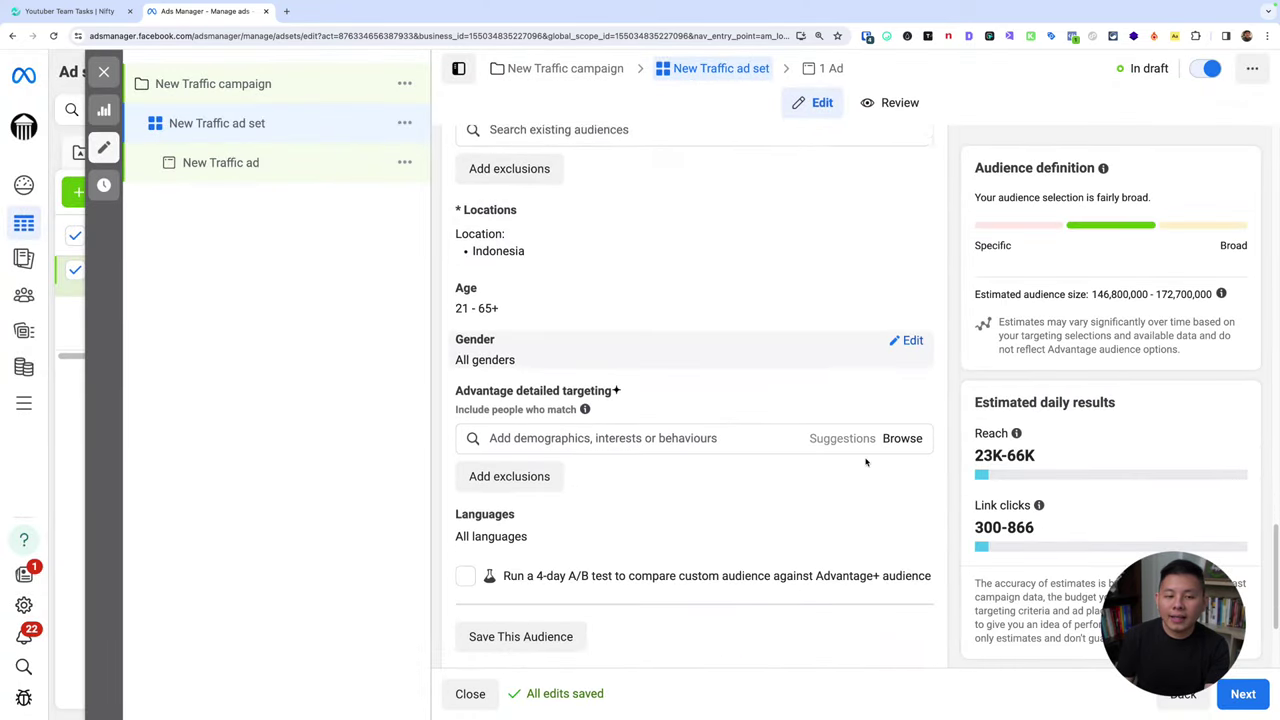
pyautogui.scroll(-2, 700, 434)
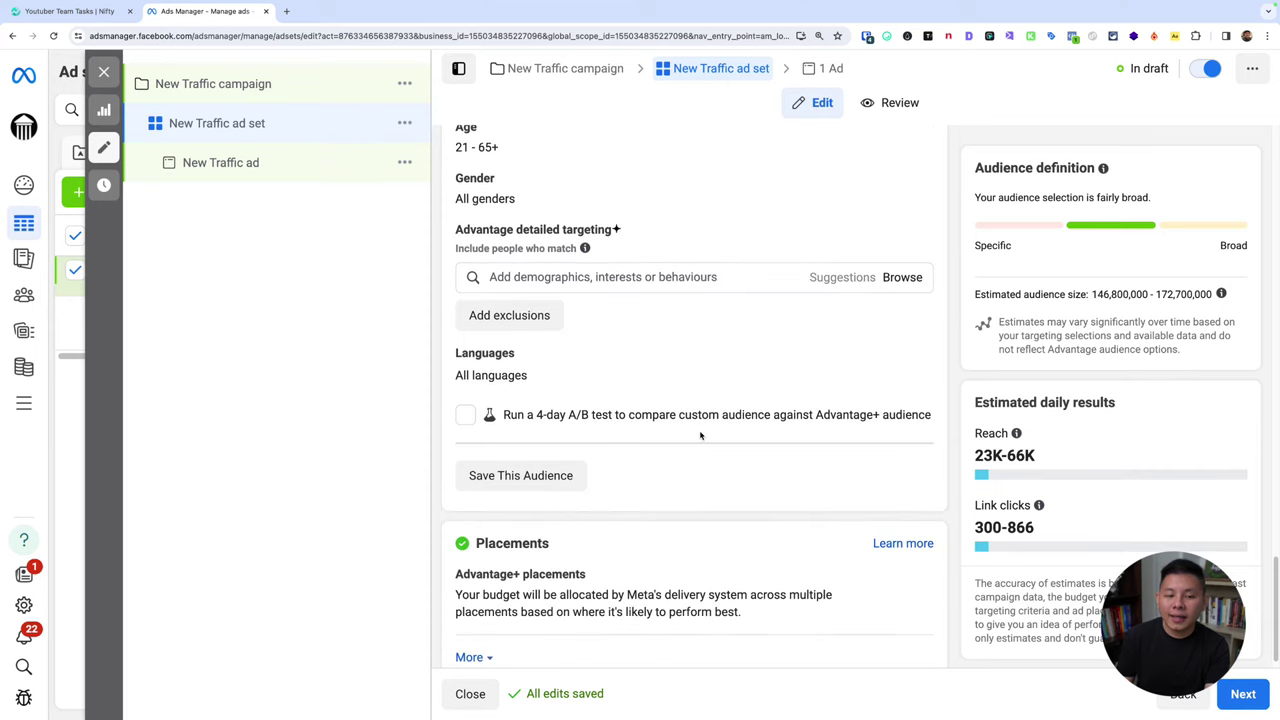
pyautogui.scroll(6, 700, 435)
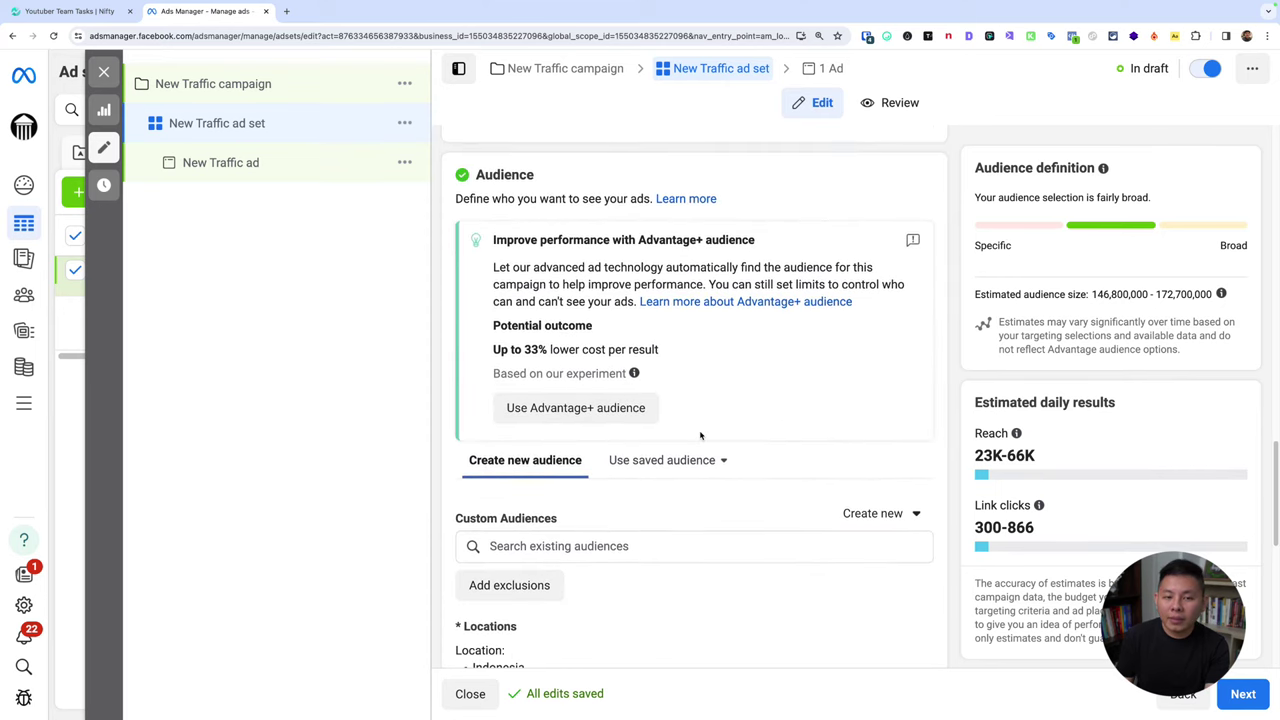
# Switch the ad set back to Advantage+ audience and review the expanded location, minimum age, exclusion and language controls.
pyautogui.click(575, 408)
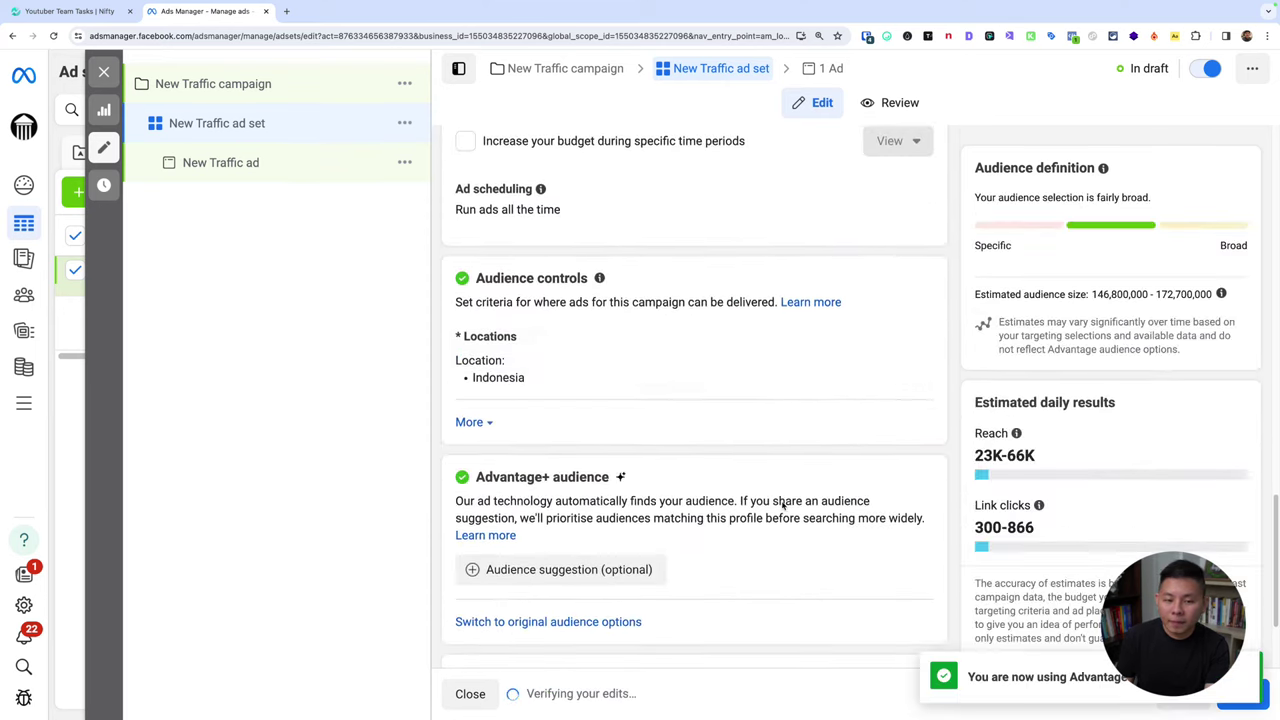
pyautogui.click(926, 343)
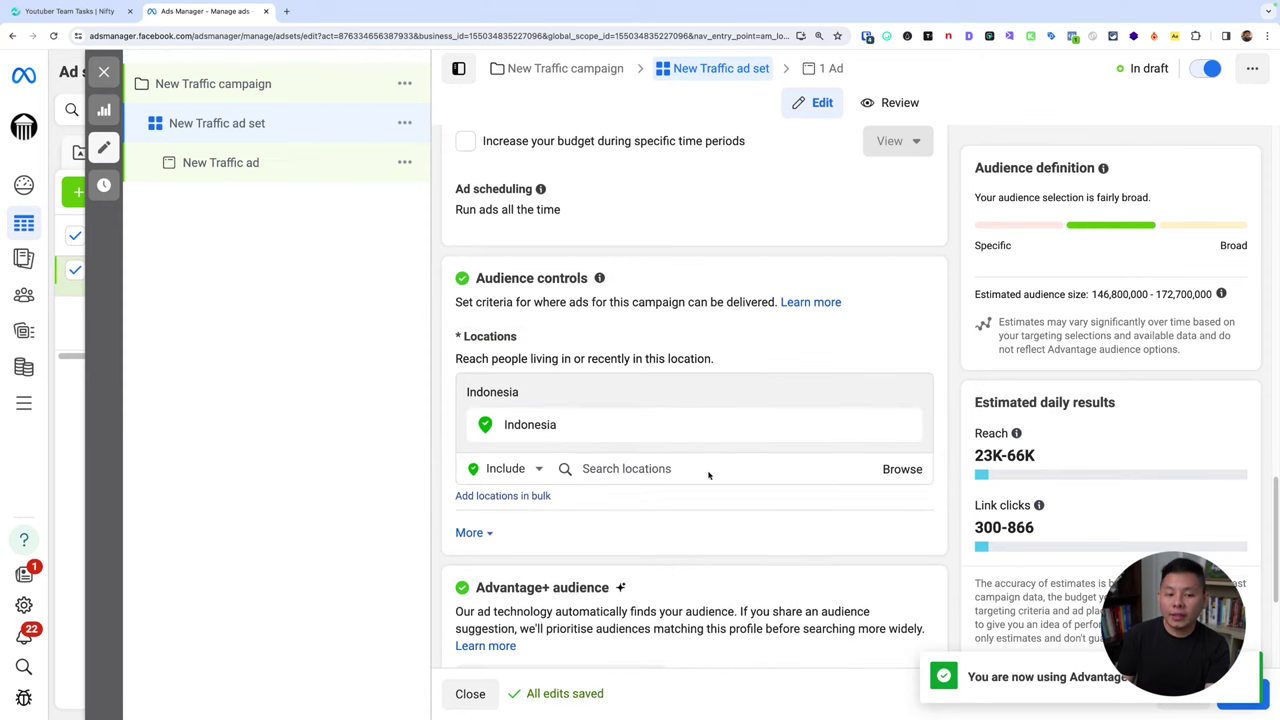
pyautogui.click(469, 533)
pyautogui.scroll(-2, 700, 450)
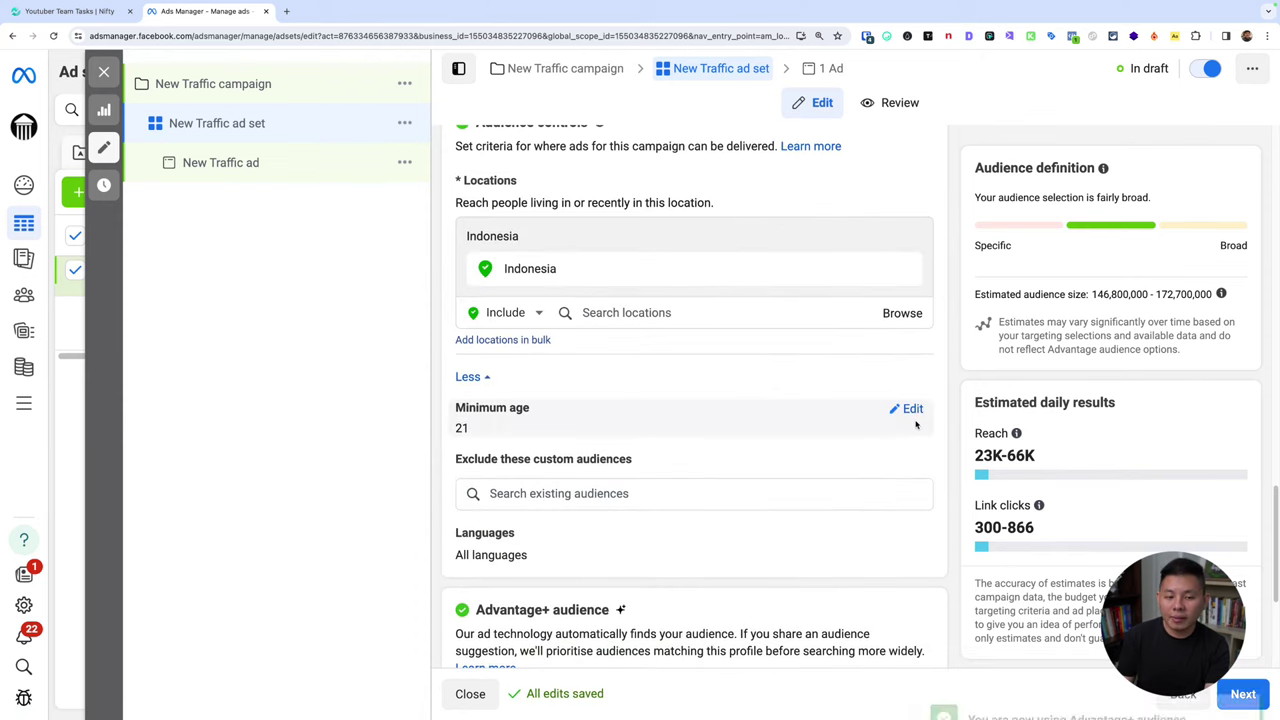
pyautogui.scroll(-2, 700, 520)
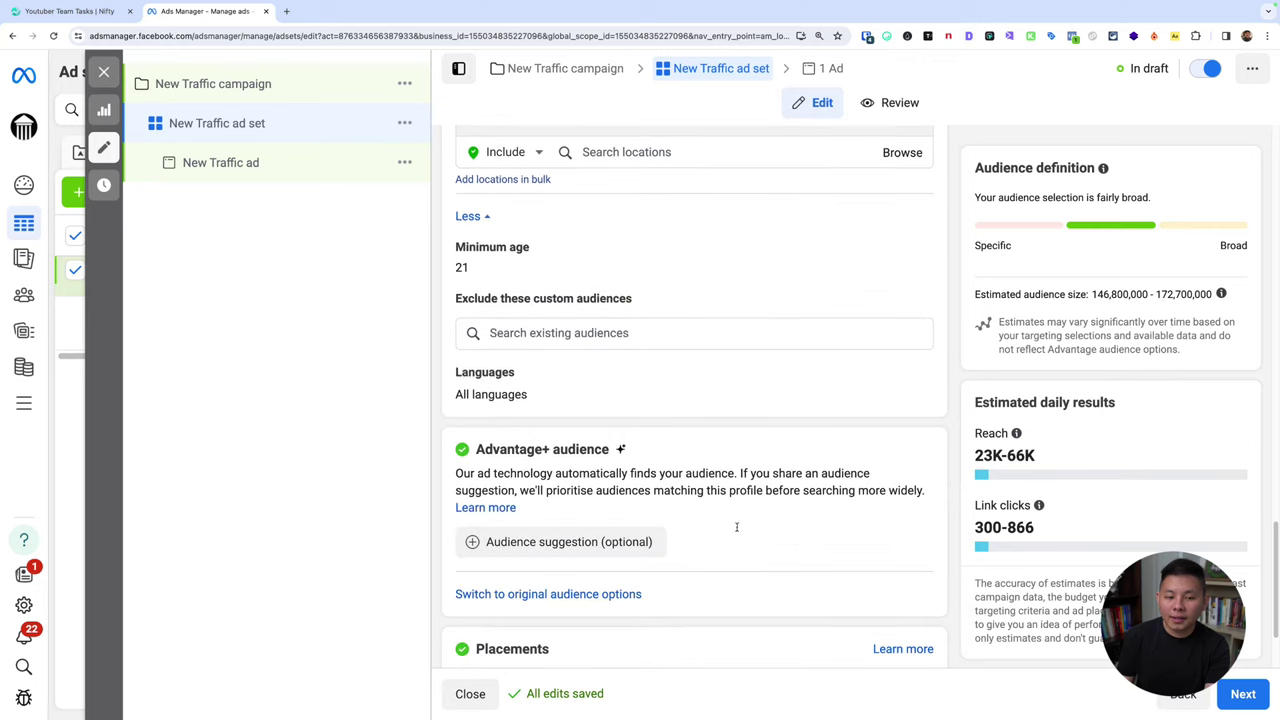
pyautogui.scroll(5, 728, 442)
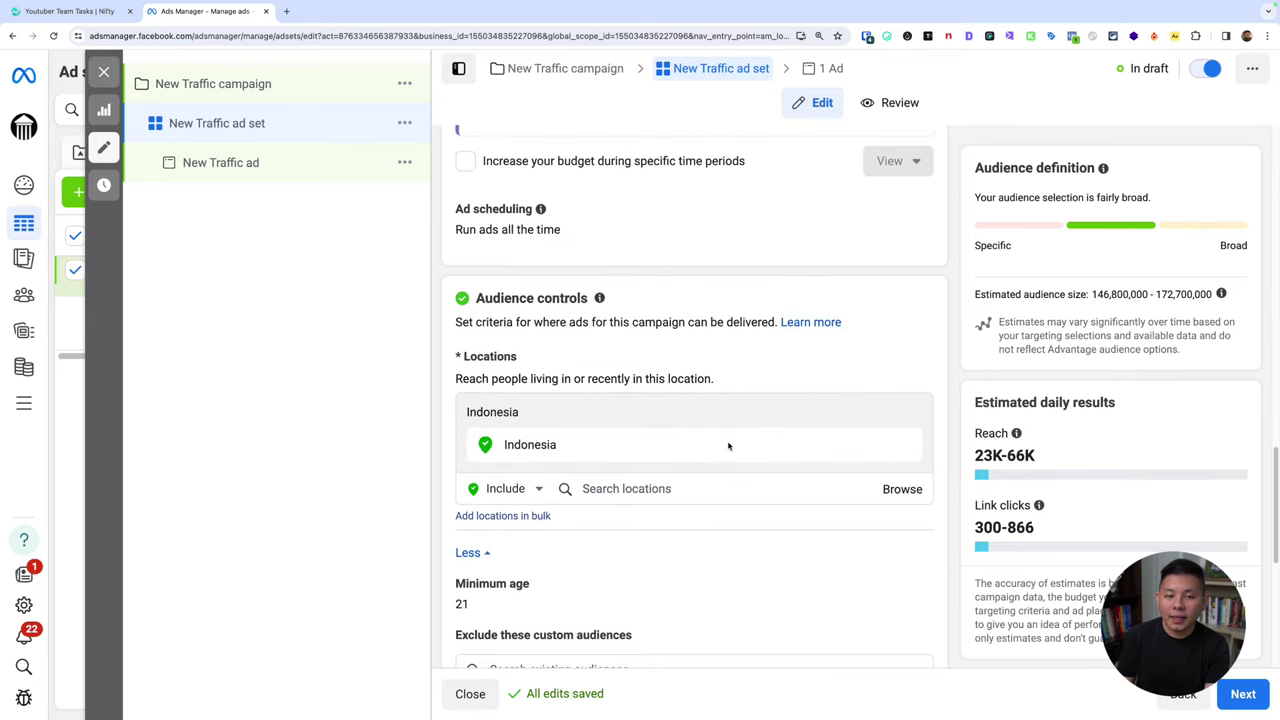
pyautogui.scroll(-5, 728, 444)
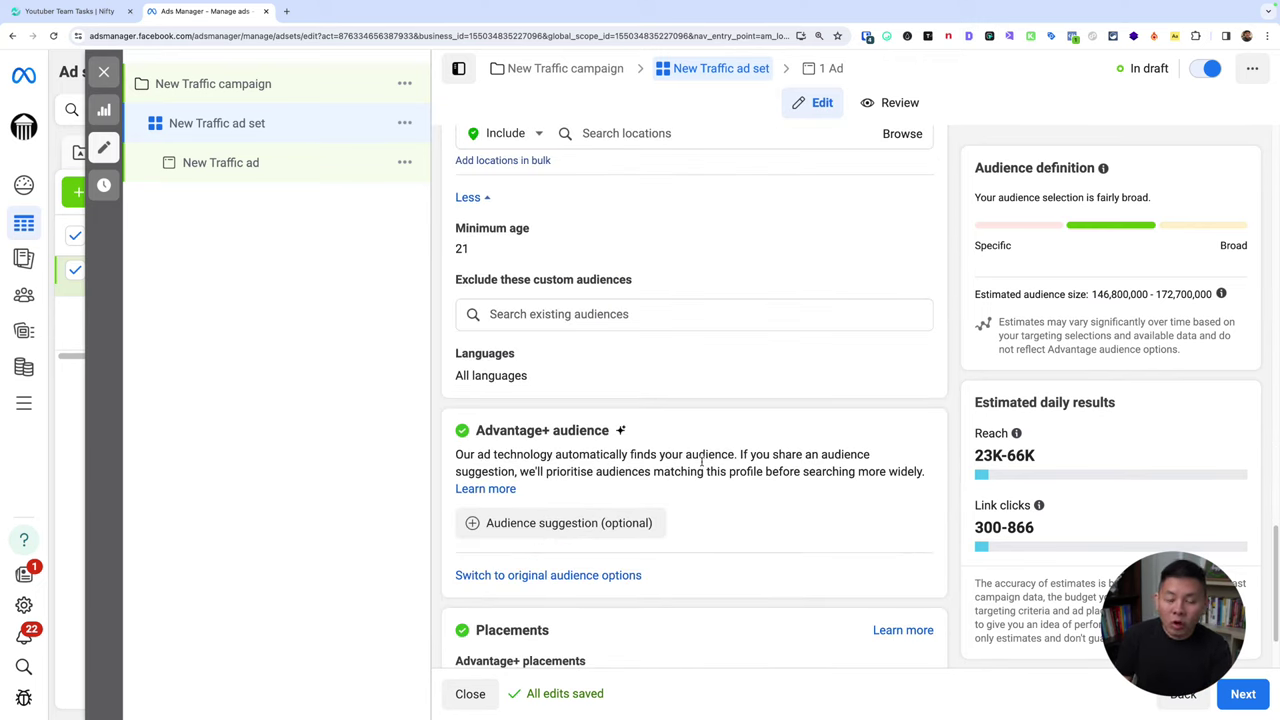
pyautogui.scroll(3, 717, 451)
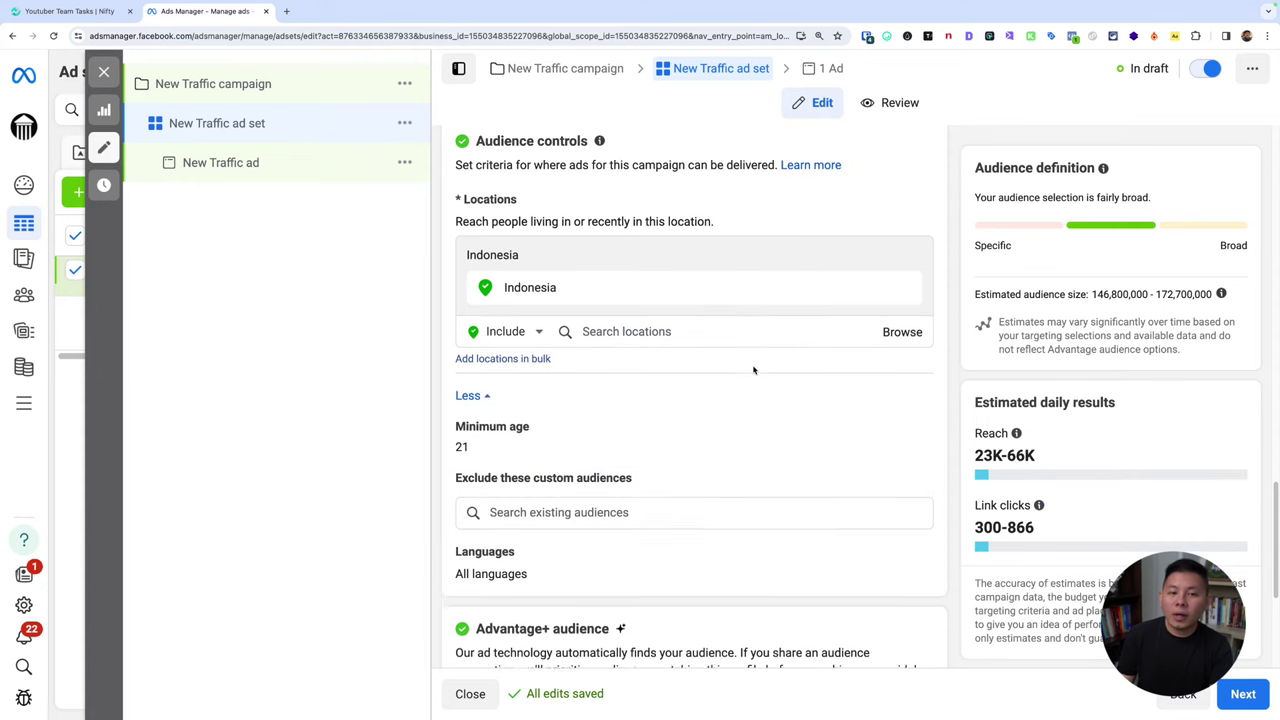
pyautogui.scroll(1, 754, 370)
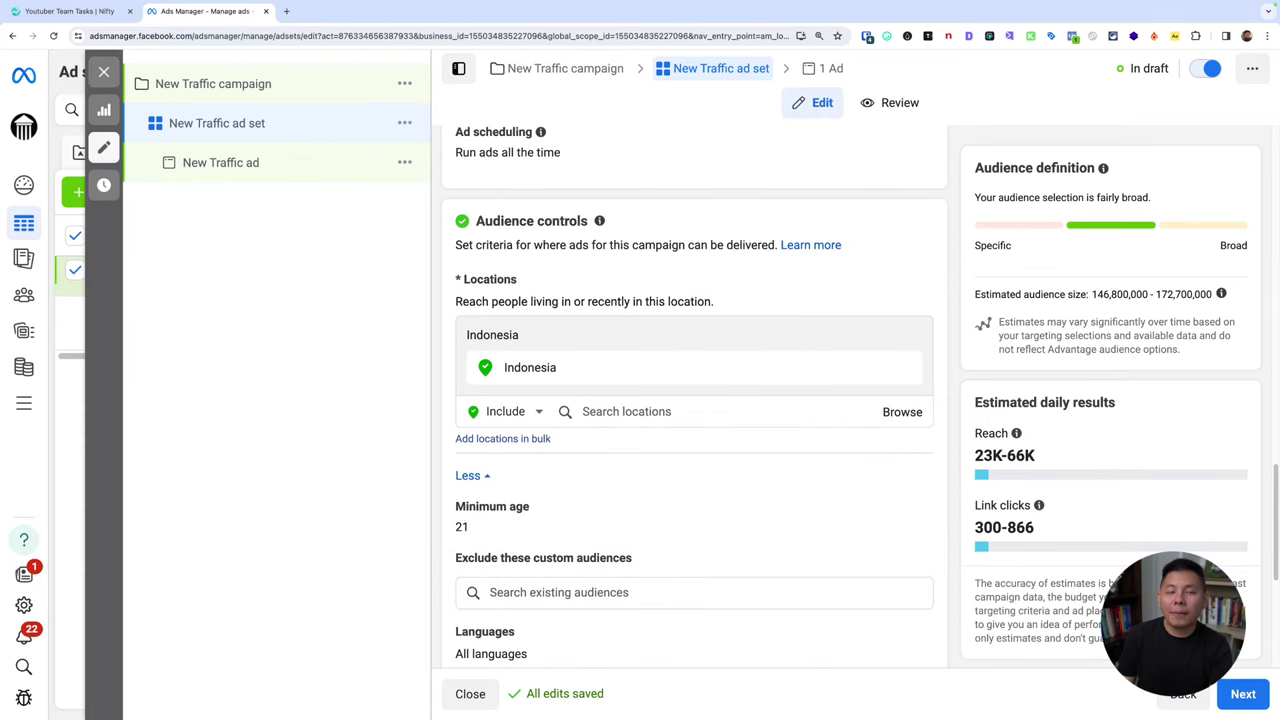
pyautogui.scroll(-5, 546, 311)
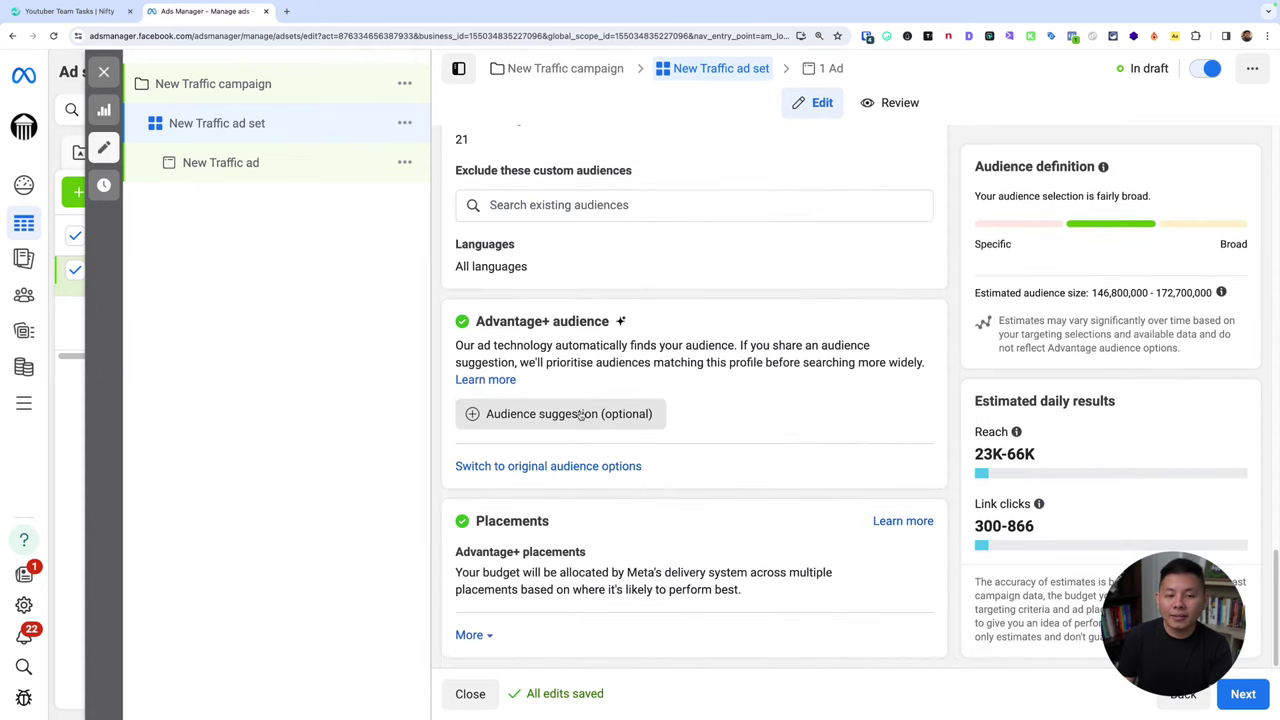
# Open the optional audience suggestion for Advantage+ audience and look over its fields alongside the audience controls.
pyautogui.click(576, 414)
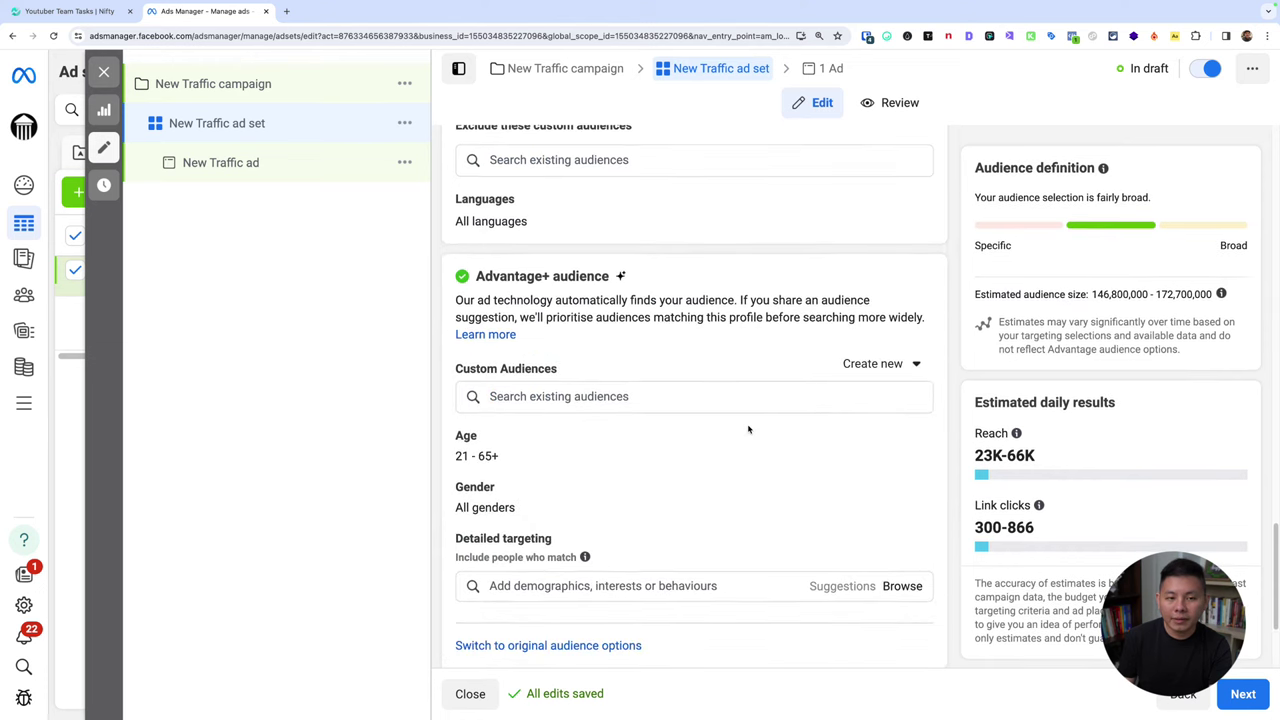
pyautogui.scroll(5, 920, 308)
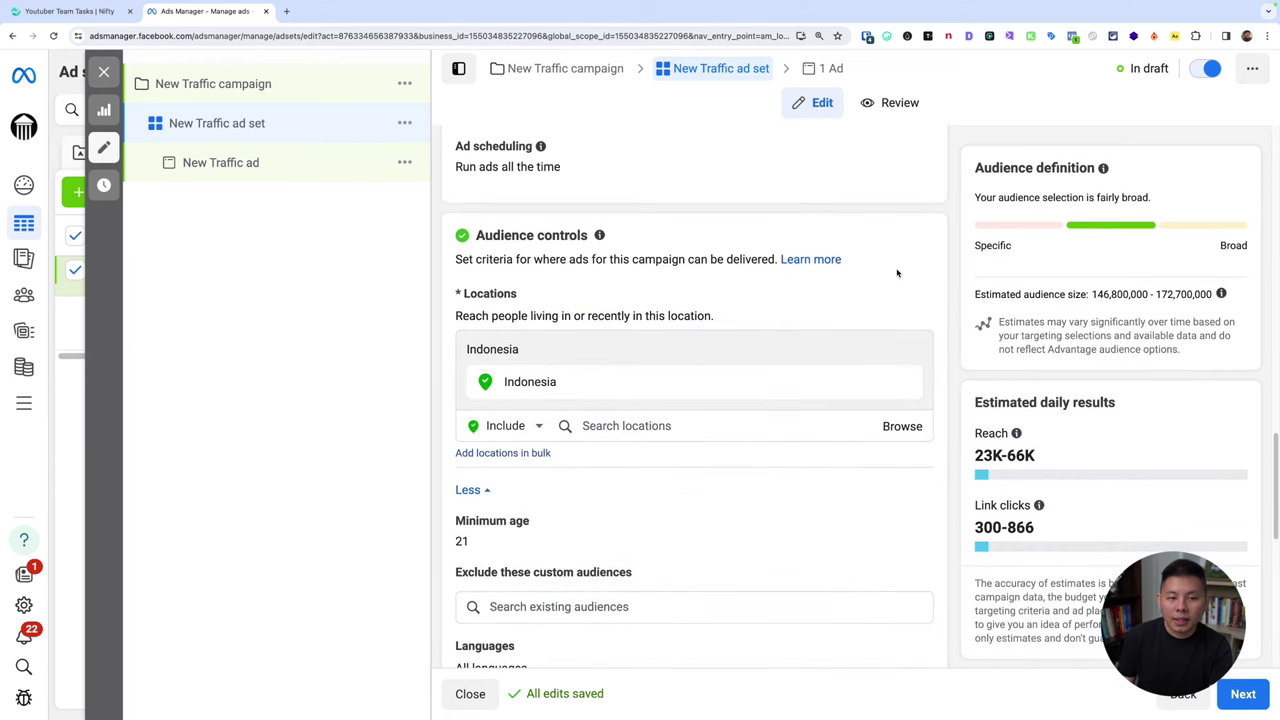
pyautogui.moveTo(895, 350)
pyautogui.scroll(-3, 885, 351)
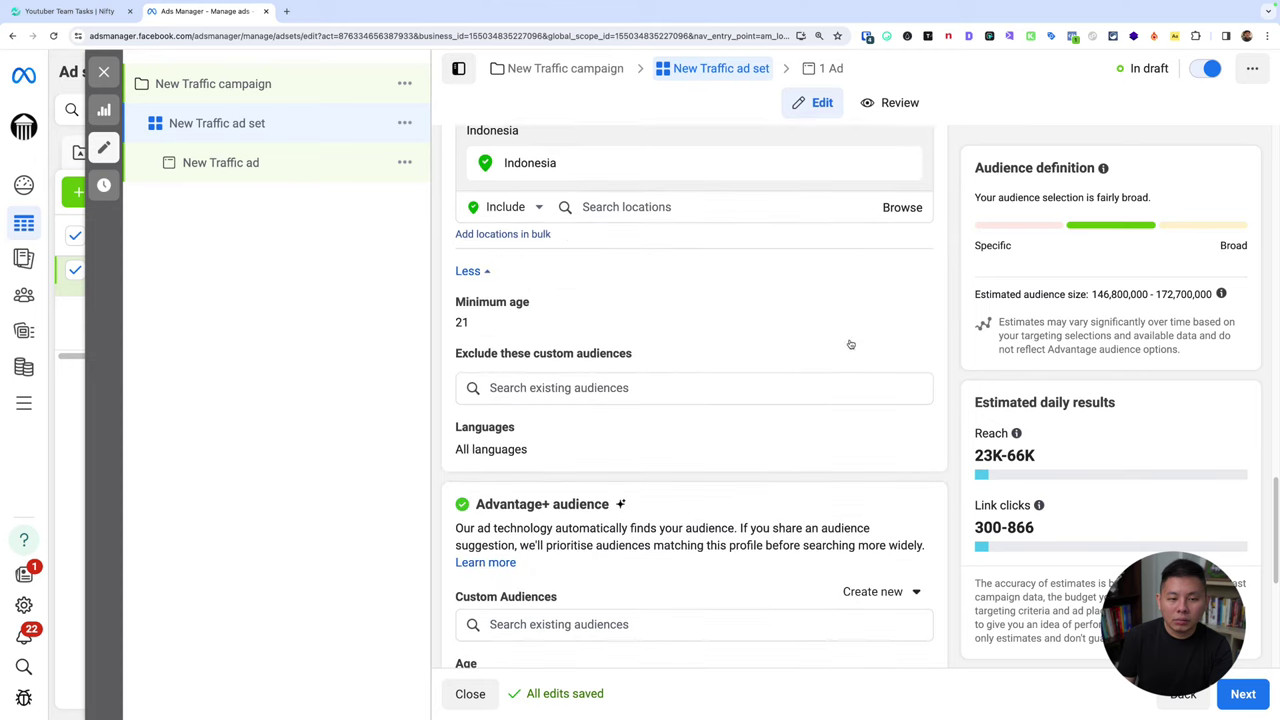
pyautogui.scroll(-5, 750, 421)
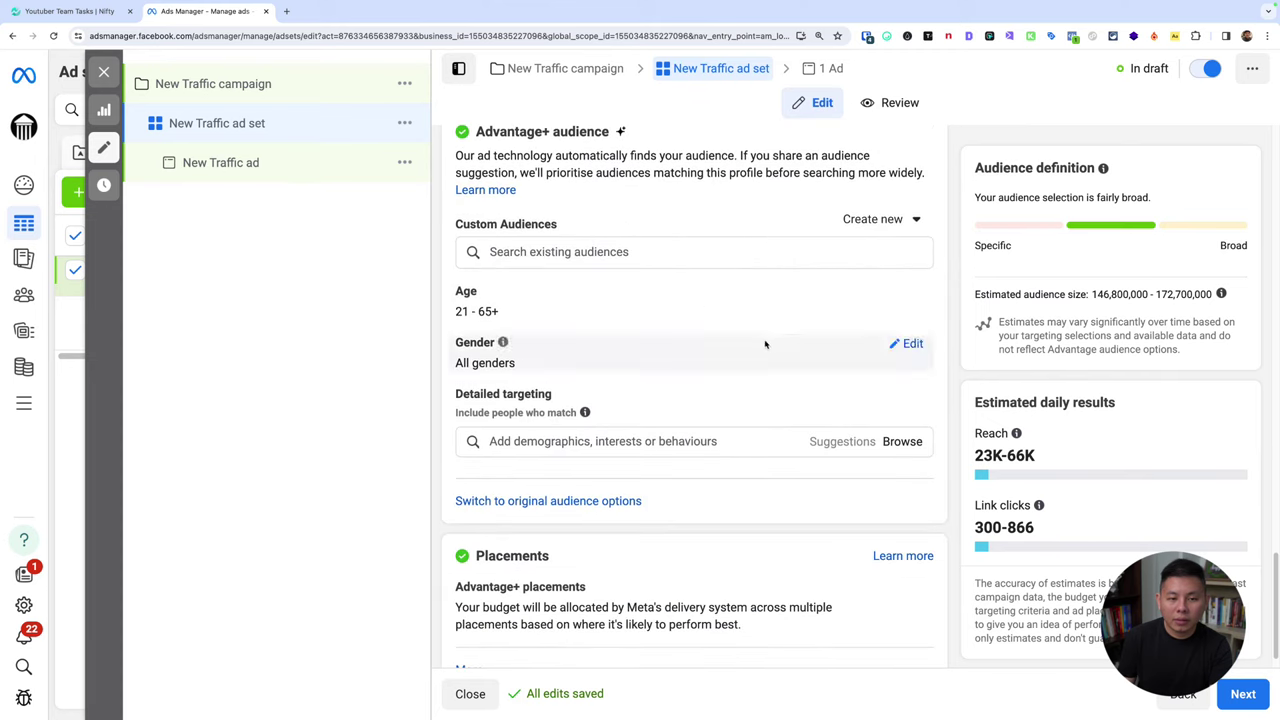
pyautogui.click(660, 255)
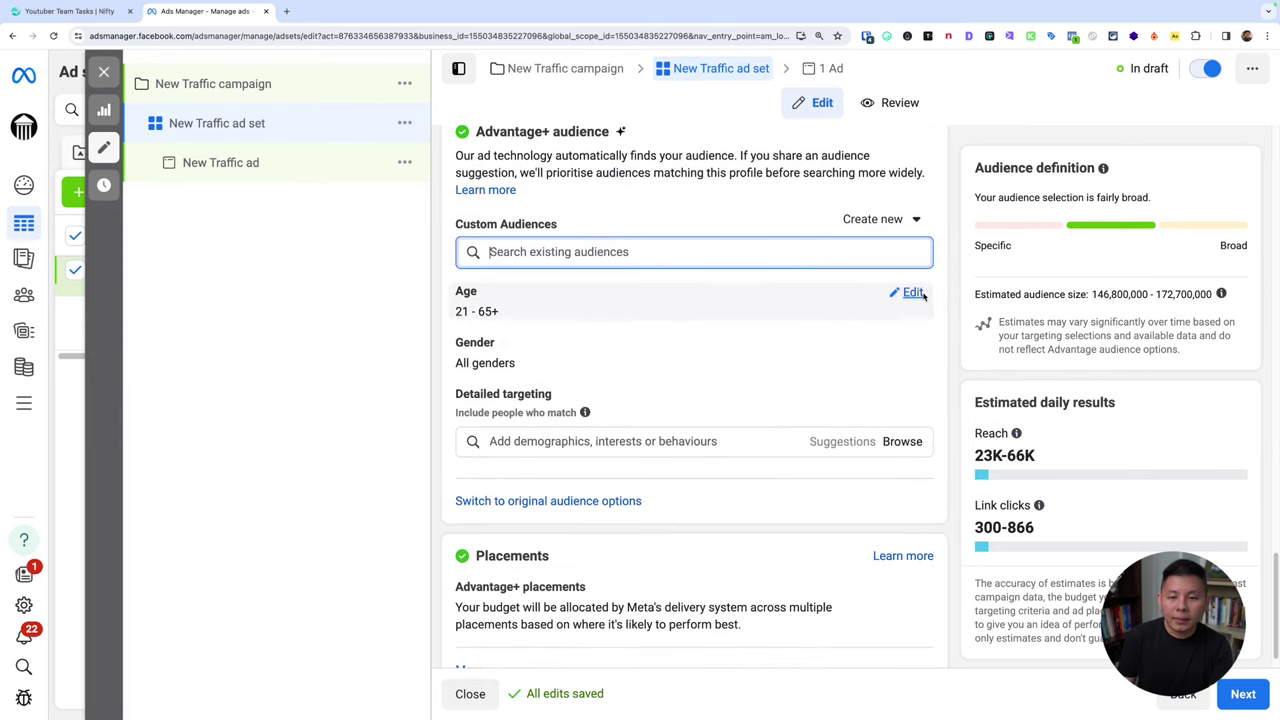
# Set the suggested audience's age range to 30 to 50.
pyautogui.click(914, 291)
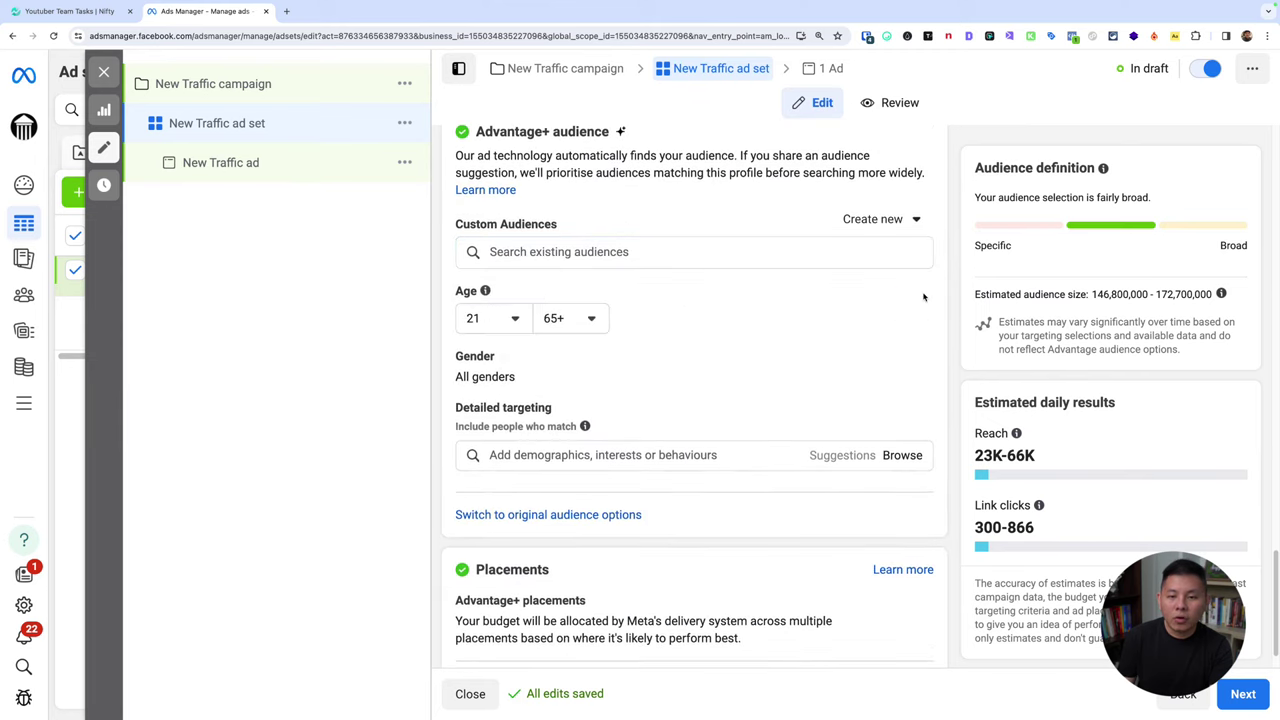
pyautogui.click(571, 318)
pyautogui.scroll(3, 592, 425)
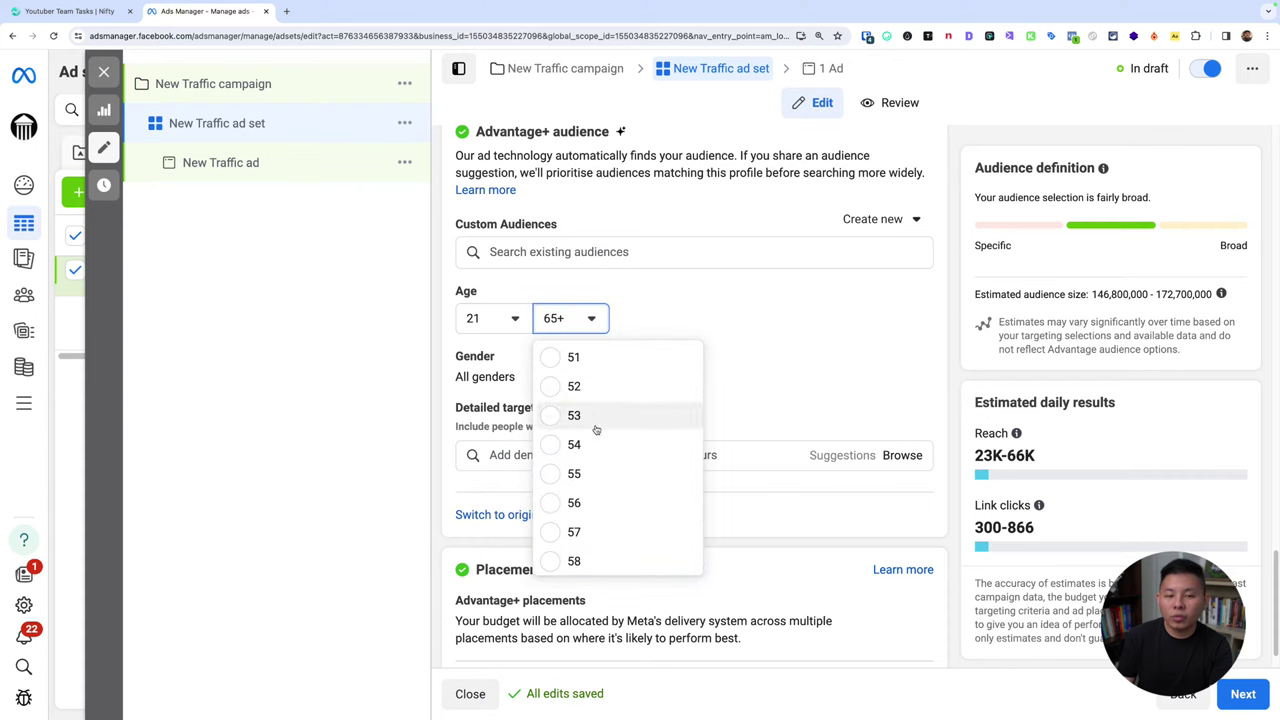
pyautogui.click(498, 318)
pyautogui.scroll(-4, 526, 537)
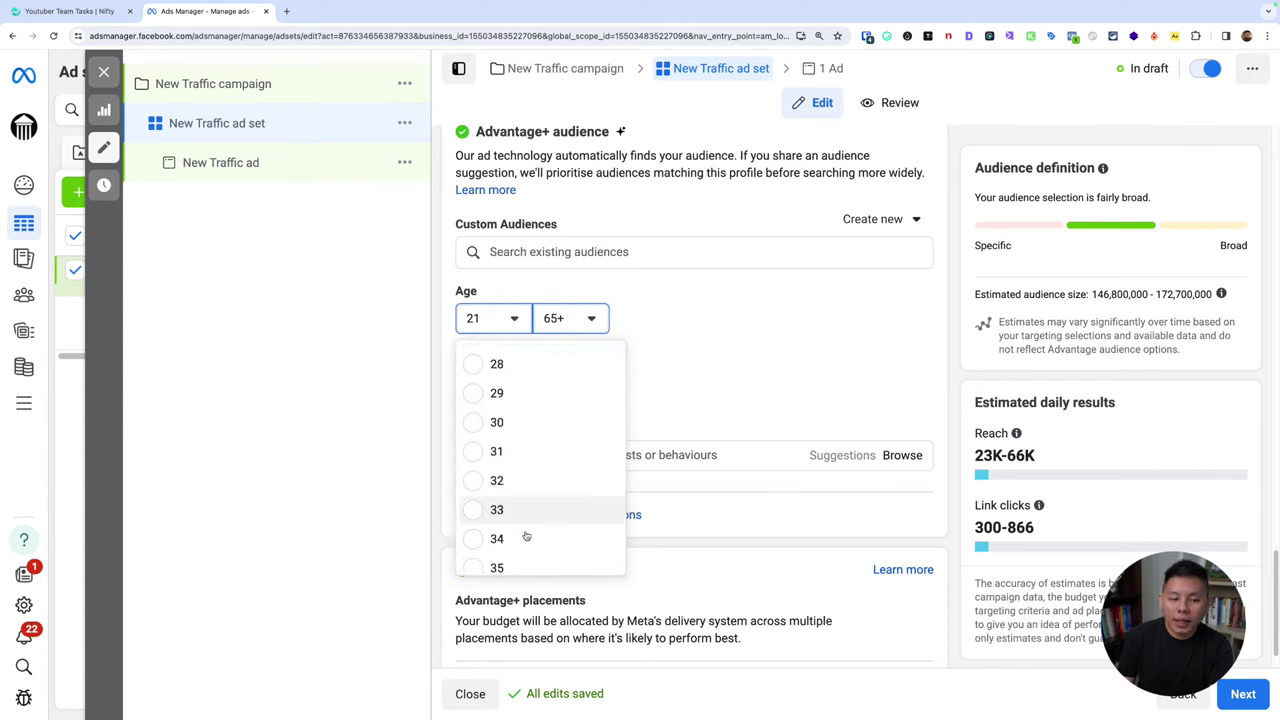
pyautogui.click(495, 424)
pyautogui.click(581, 314)
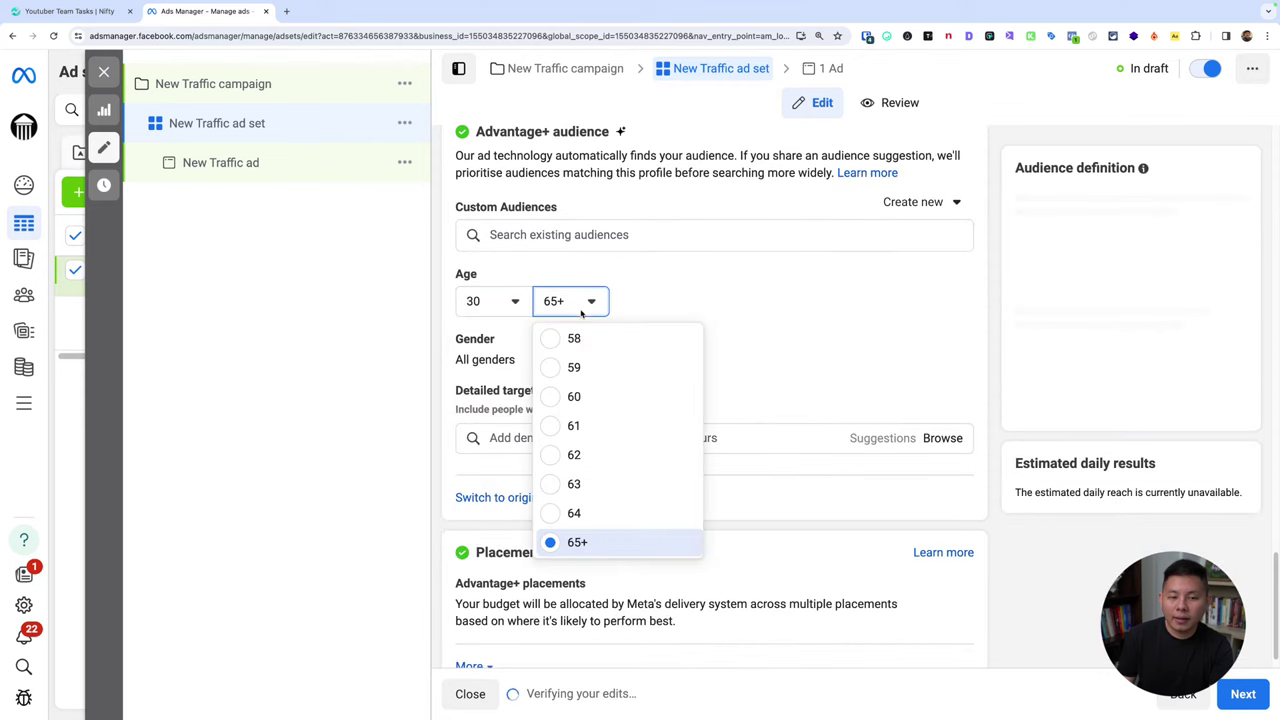
pyautogui.scroll(3, 595, 390)
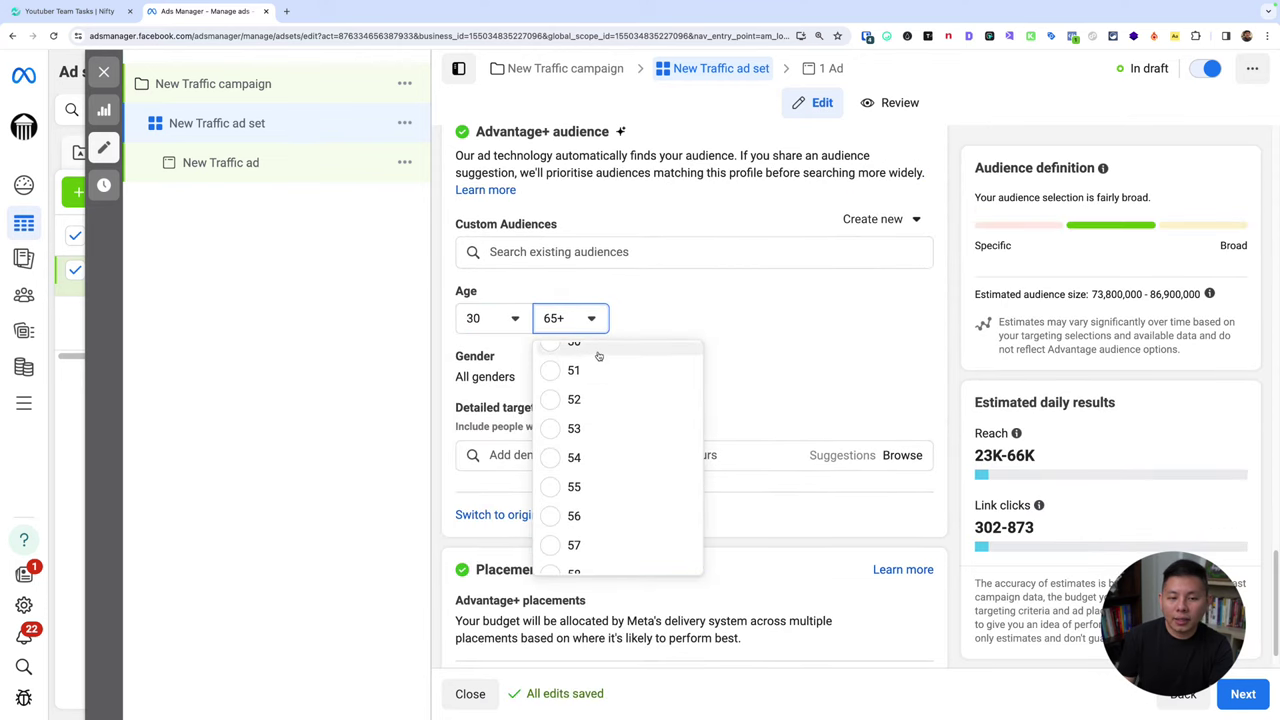
pyautogui.click(597, 350)
# Set the suggested audience's gender to Women.
pyautogui.click(910, 359)
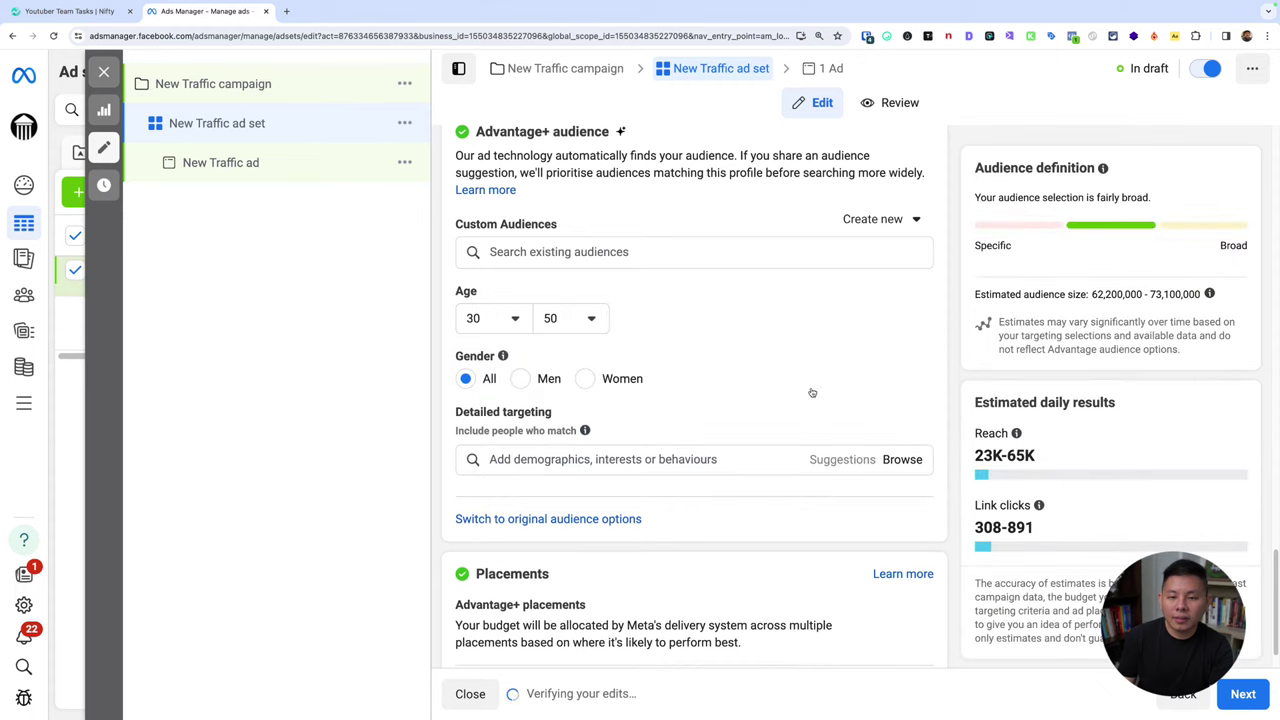
pyautogui.click(604, 384)
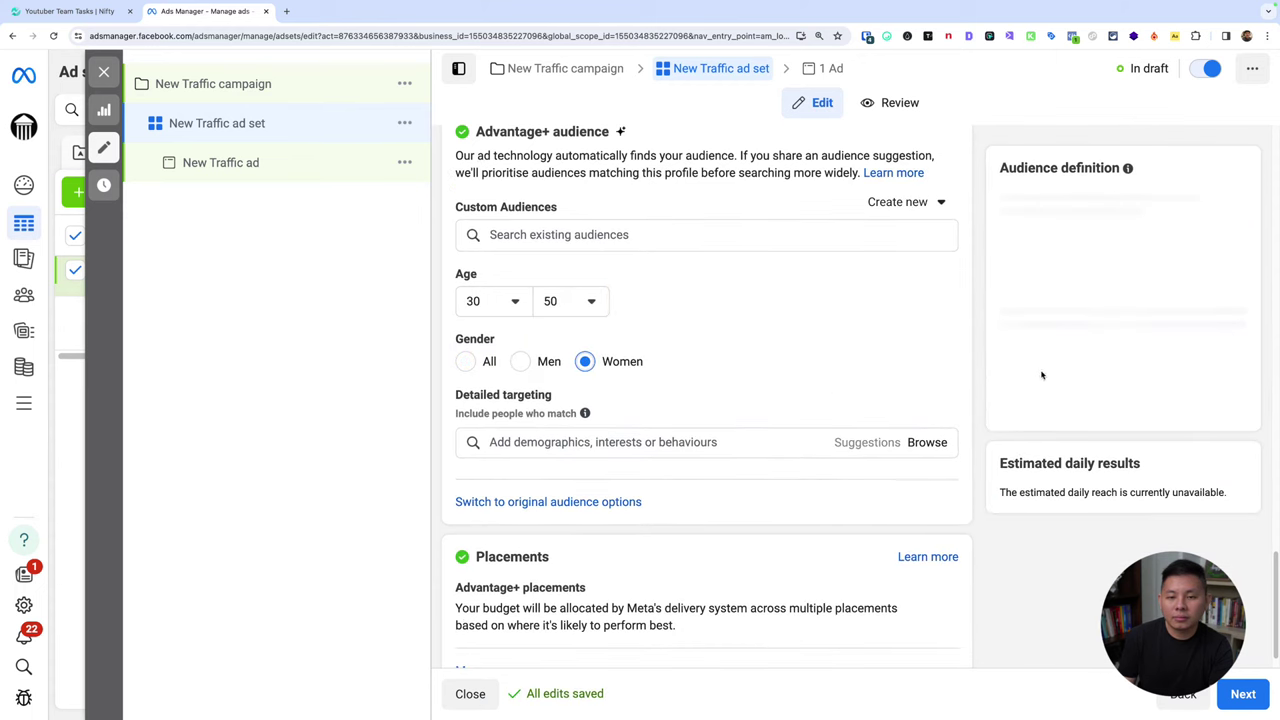
pyautogui.scroll(-1, 700, 410)
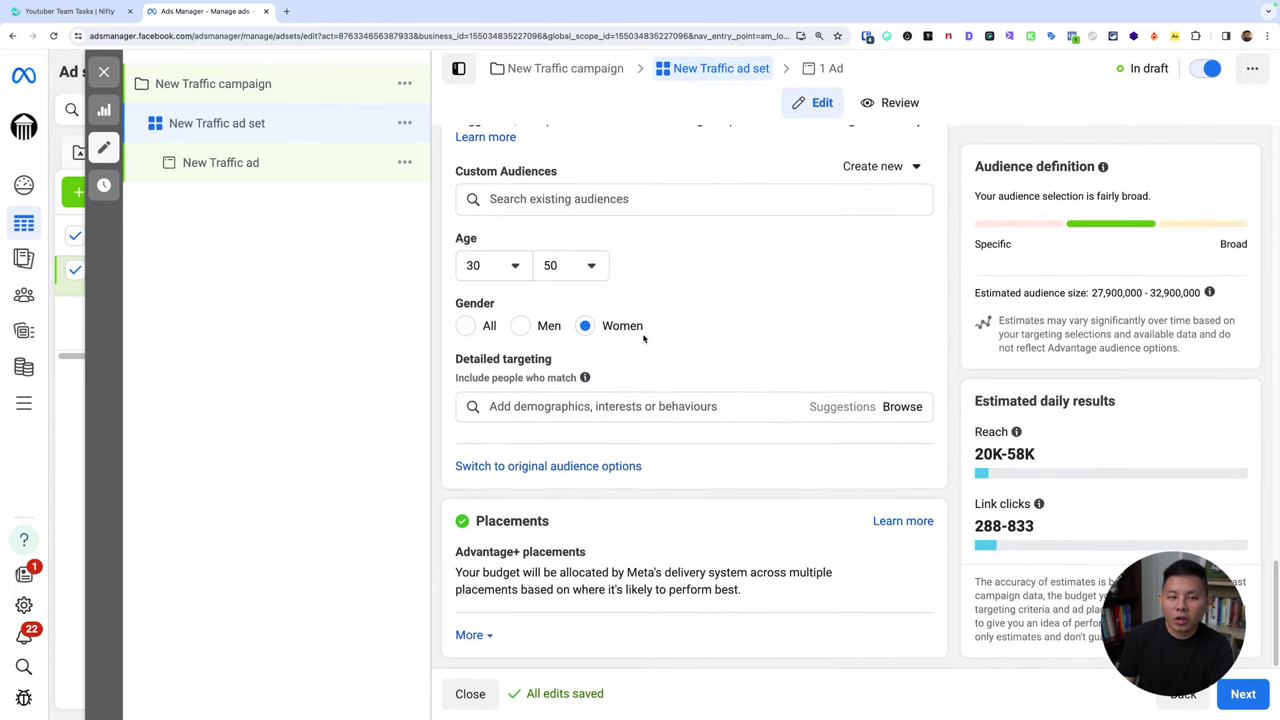
# Search the detailed targeting for "ootd" and add the Outfit of the day interest to the suggested audience.
pyautogui.scroll(2, 643, 338)
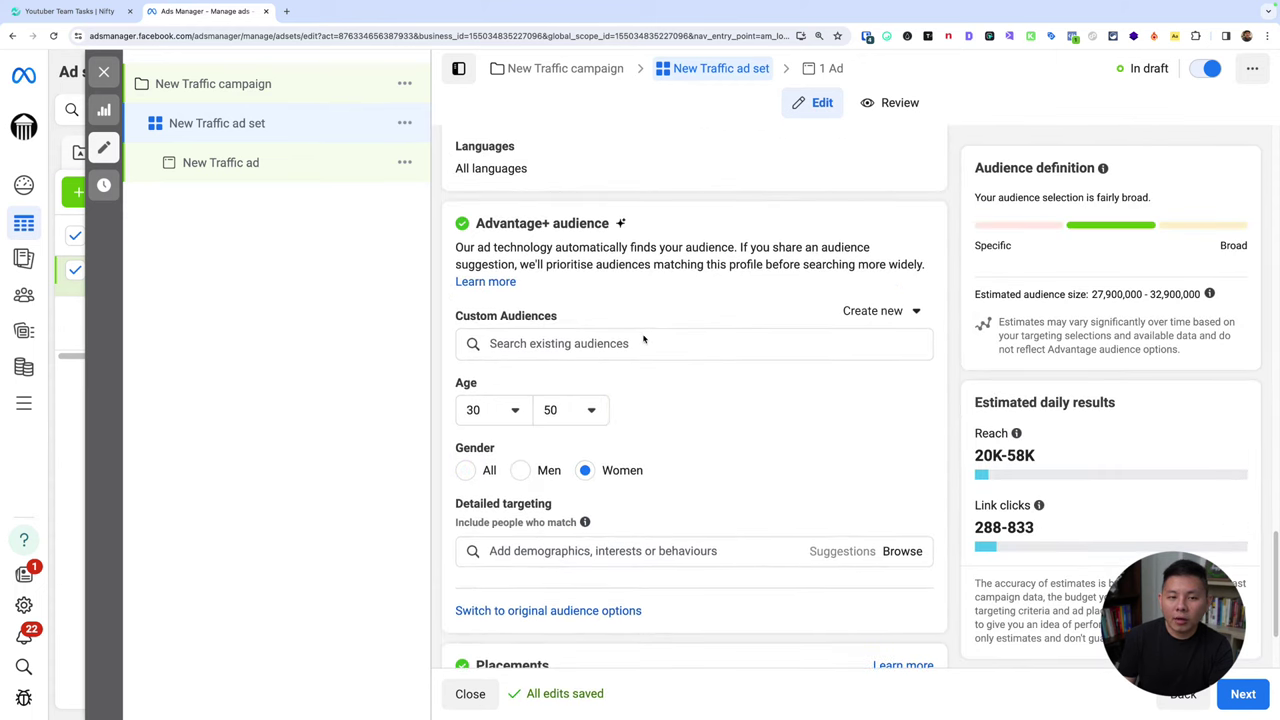
pyautogui.click(624, 550)
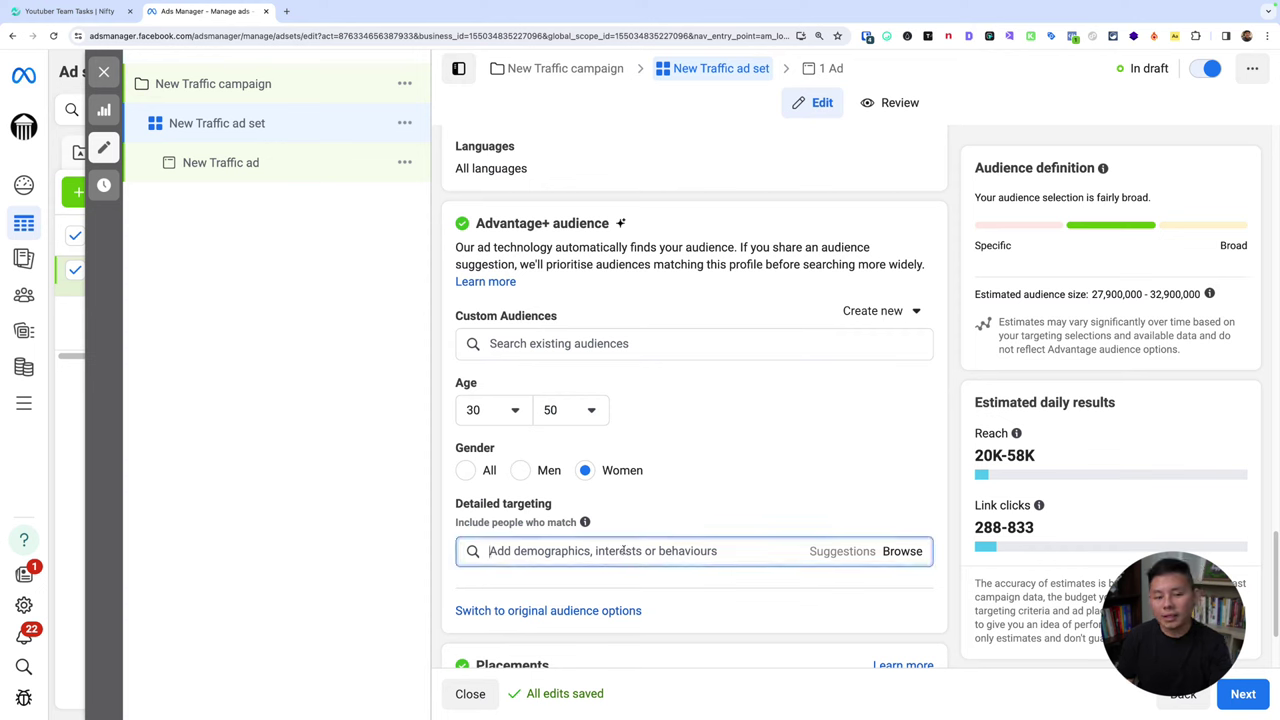
pyautogui.write('oot')
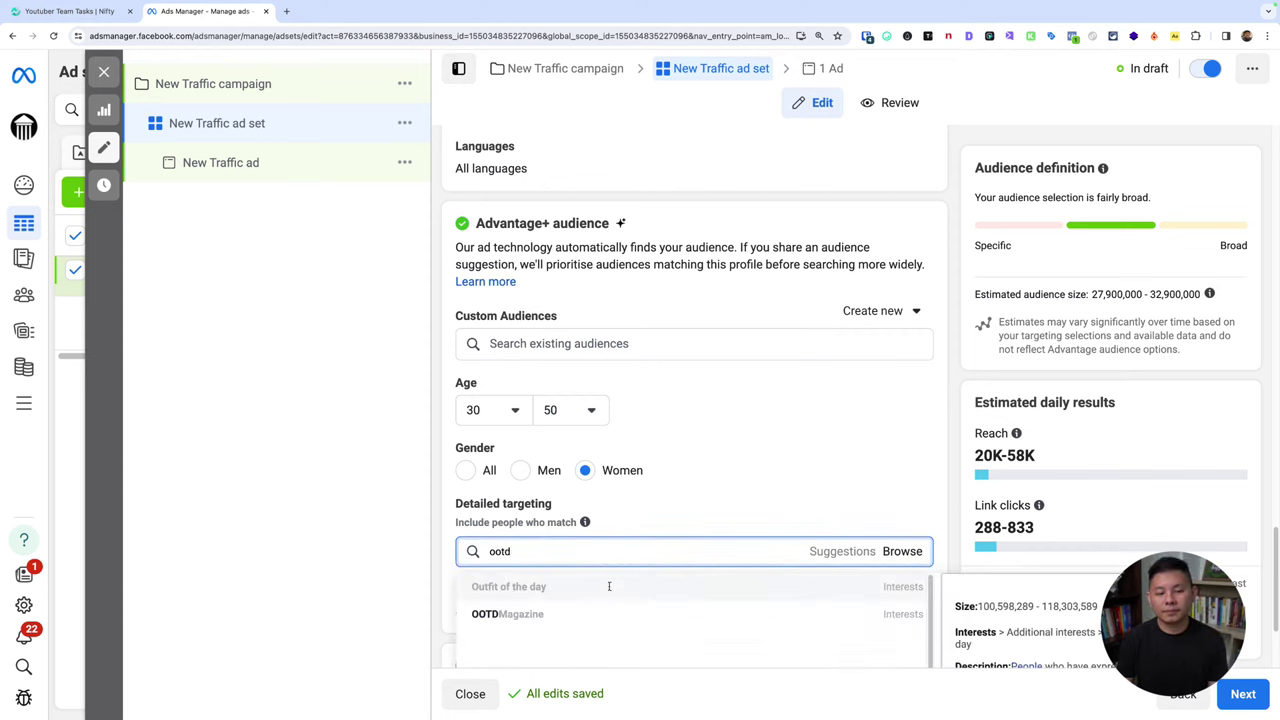
pyautogui.write('d')
pyautogui.click(603, 591)
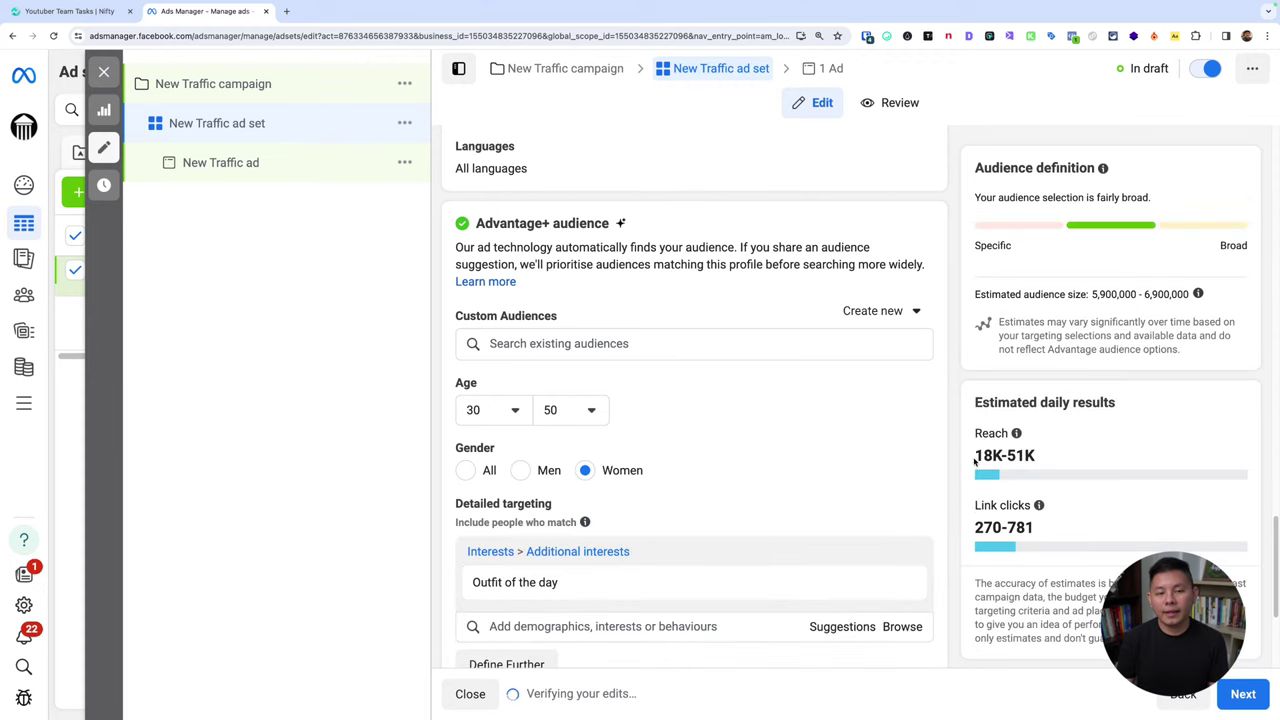
pyautogui.scroll(-2, 734, 563)
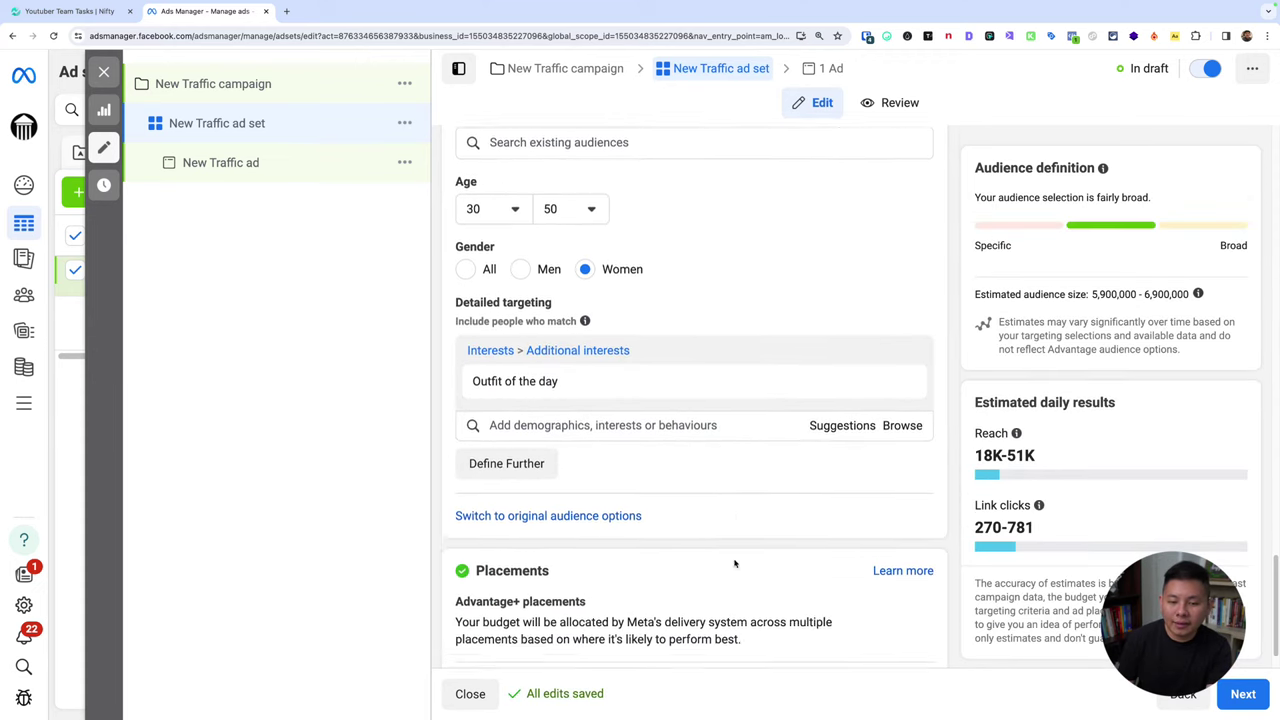
pyautogui.scroll(2, 734, 563)
pyautogui.scroll(1, 905, 350)
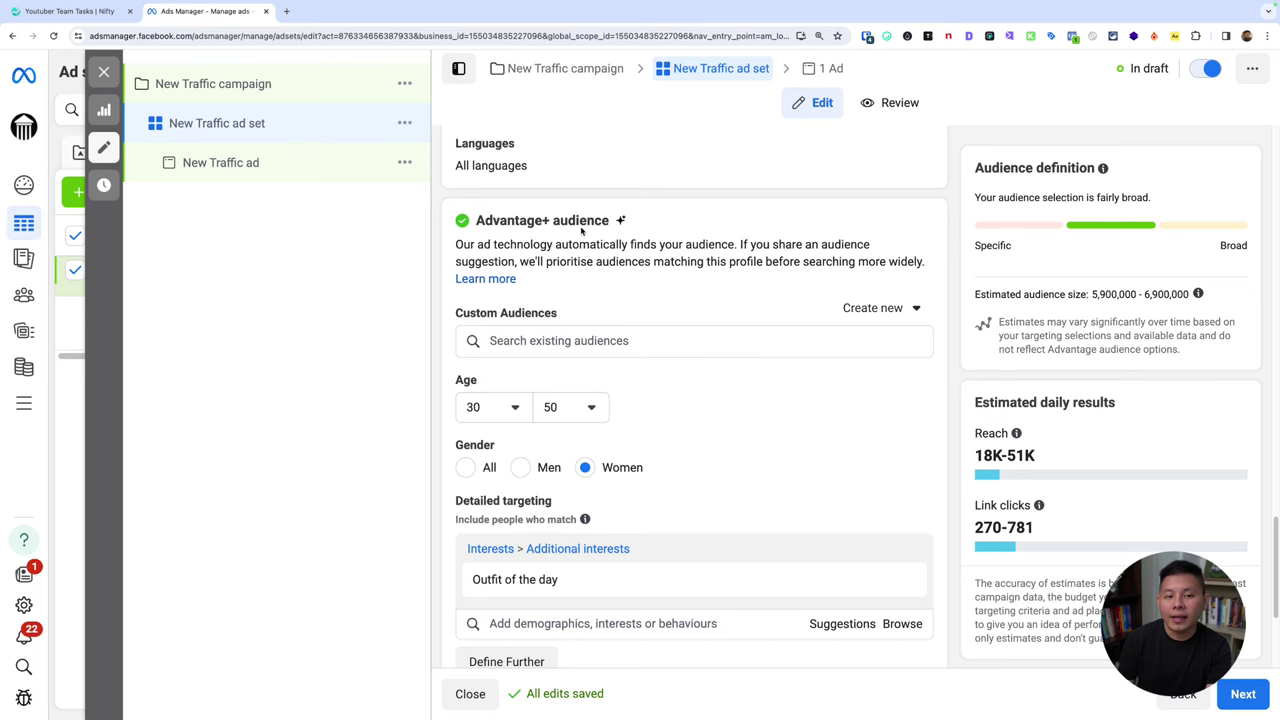
# Request the switch to original audience options, read the notice's performance claim, and choose to keep using Advantage+ audience.
pyautogui.moveTo(621, 225); pyautogui.dragTo(474, 223)
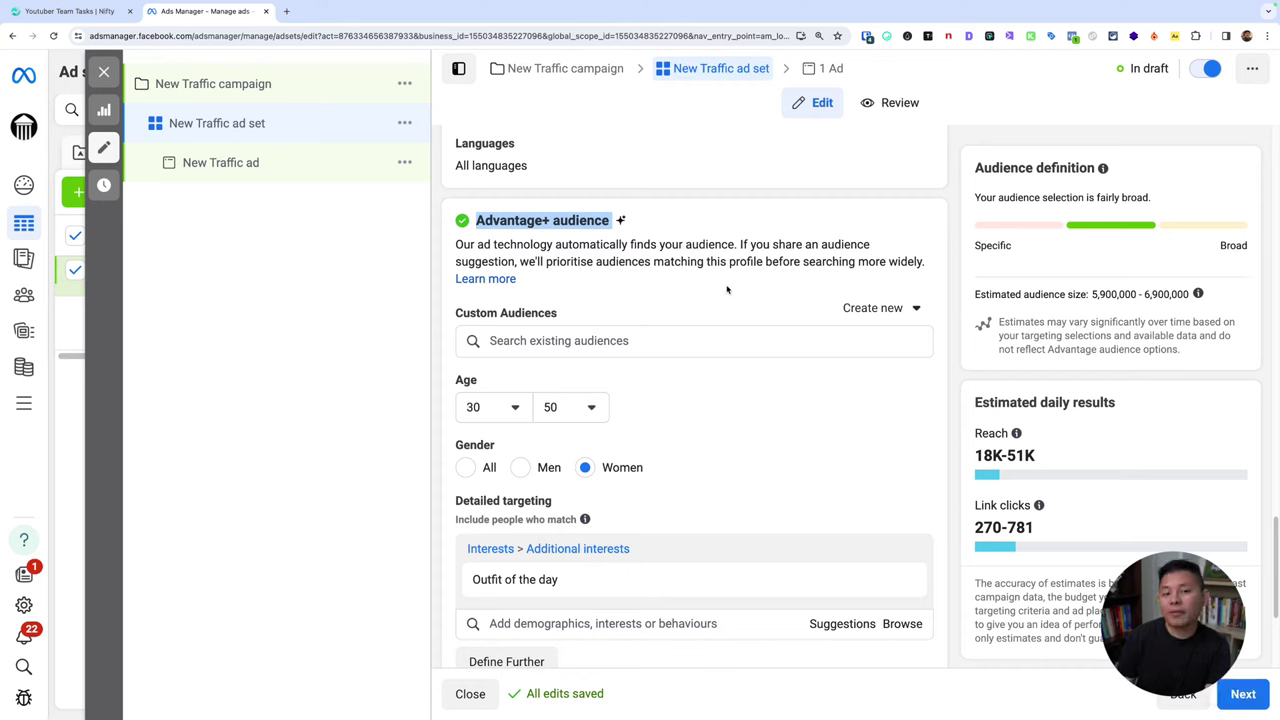
pyautogui.scroll(-4, 823, 357)
pyautogui.click(569, 482)
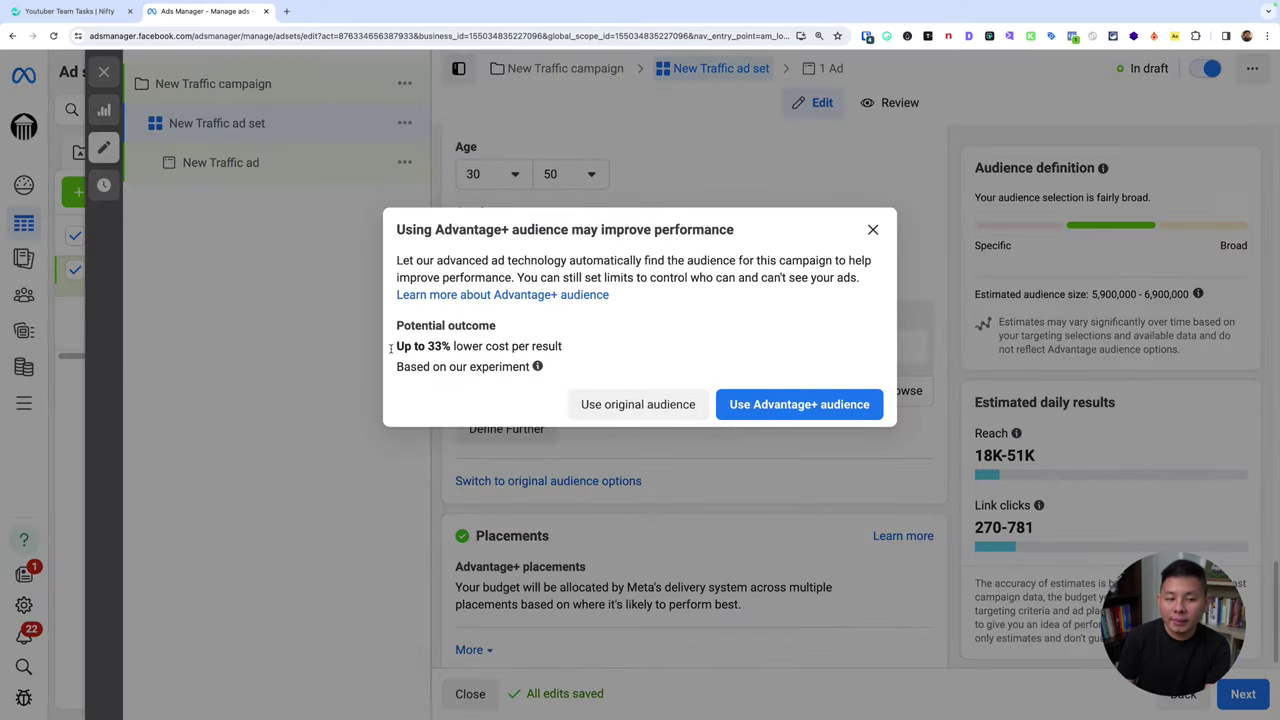
pyautogui.press('super+m')
pyautogui.moveTo(392, 345); pyautogui.dragTo(553, 347)
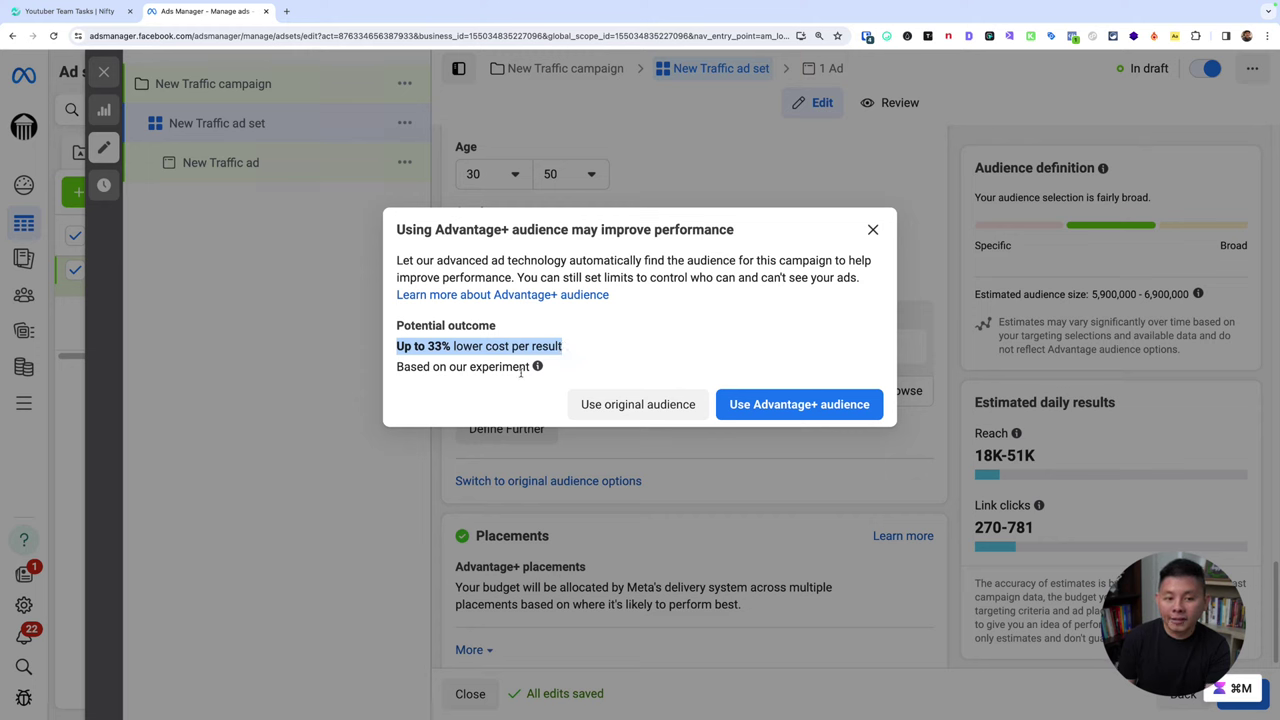
pyautogui.click(470, 349)
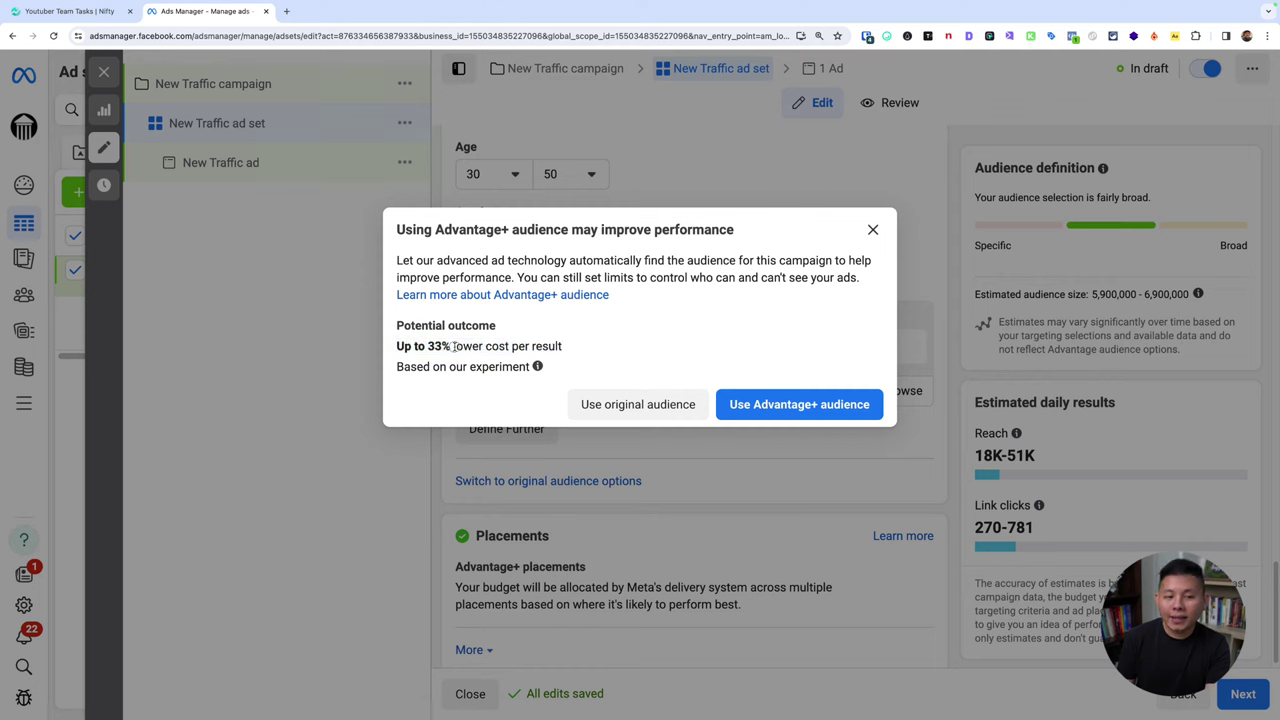
pyautogui.moveTo(454, 346); pyautogui.dragTo(428, 346)
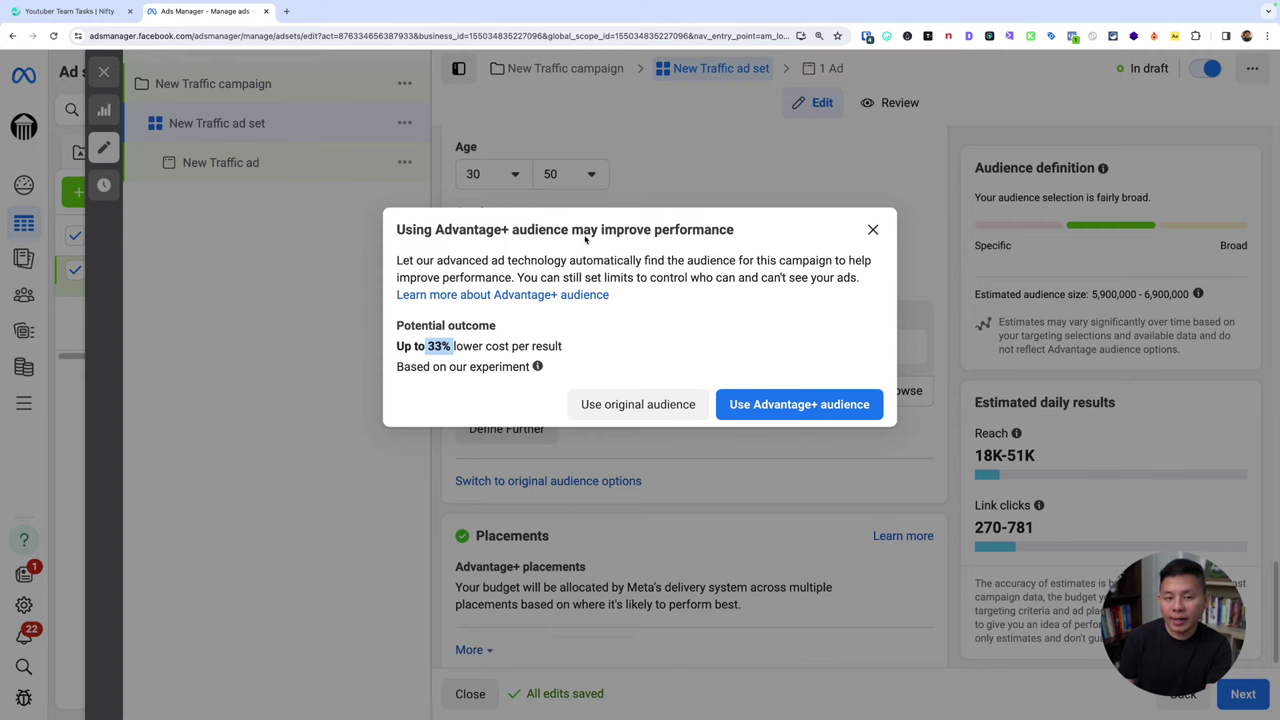
pyautogui.press('super+m')
pyautogui.moveTo(574, 230); pyautogui.dragTo(754, 229)
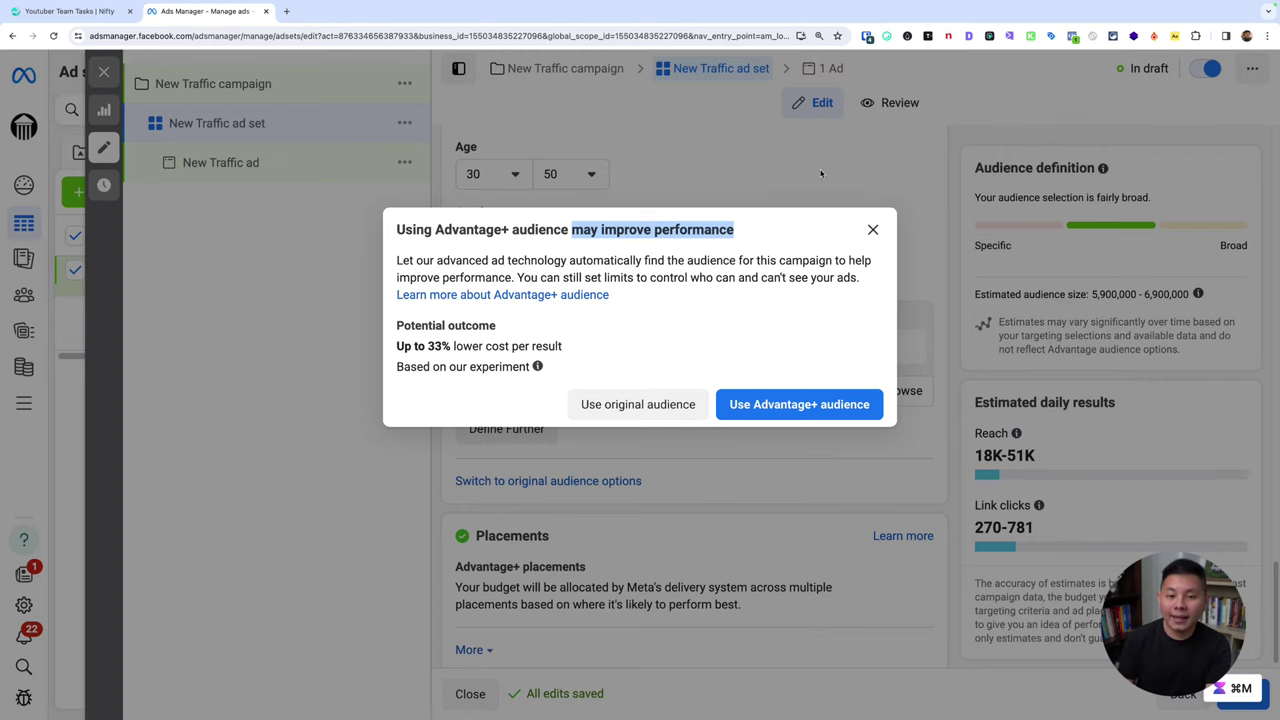
pyautogui.click(799, 404)
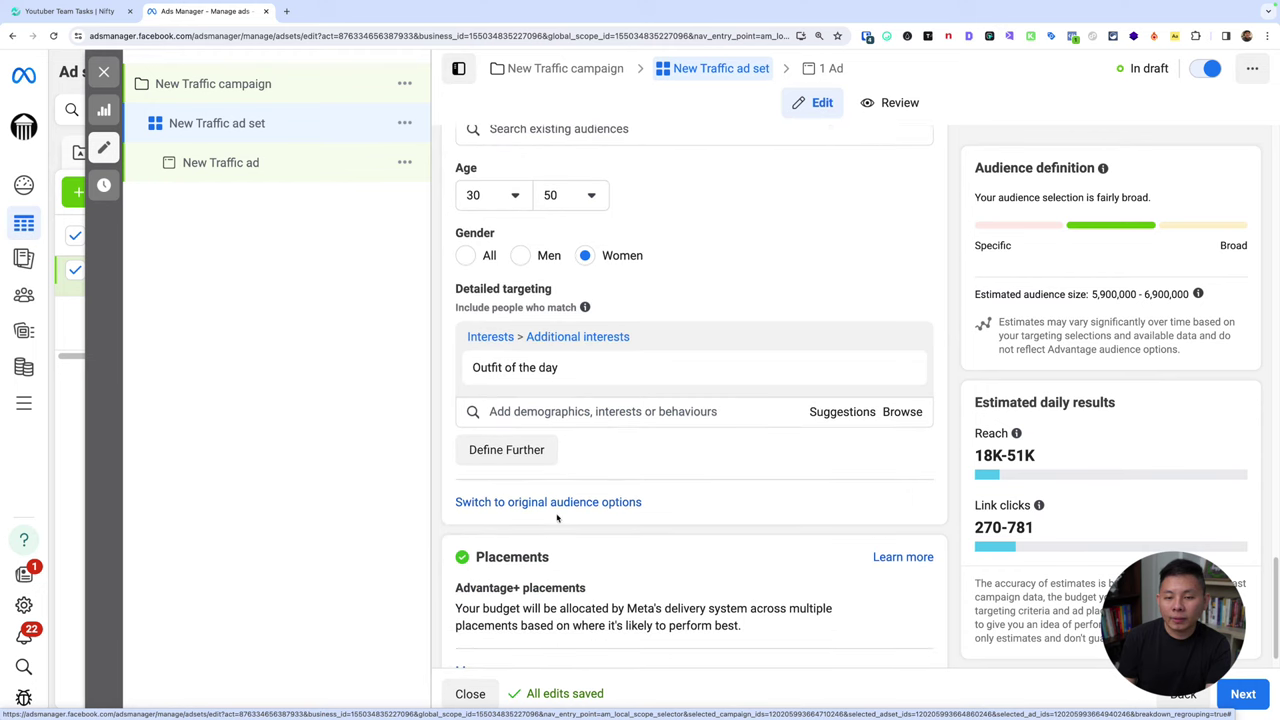
# Switch the ad set from Advantage+ audience to the original audience options and confirm the switch.
pyautogui.click(610, 501)
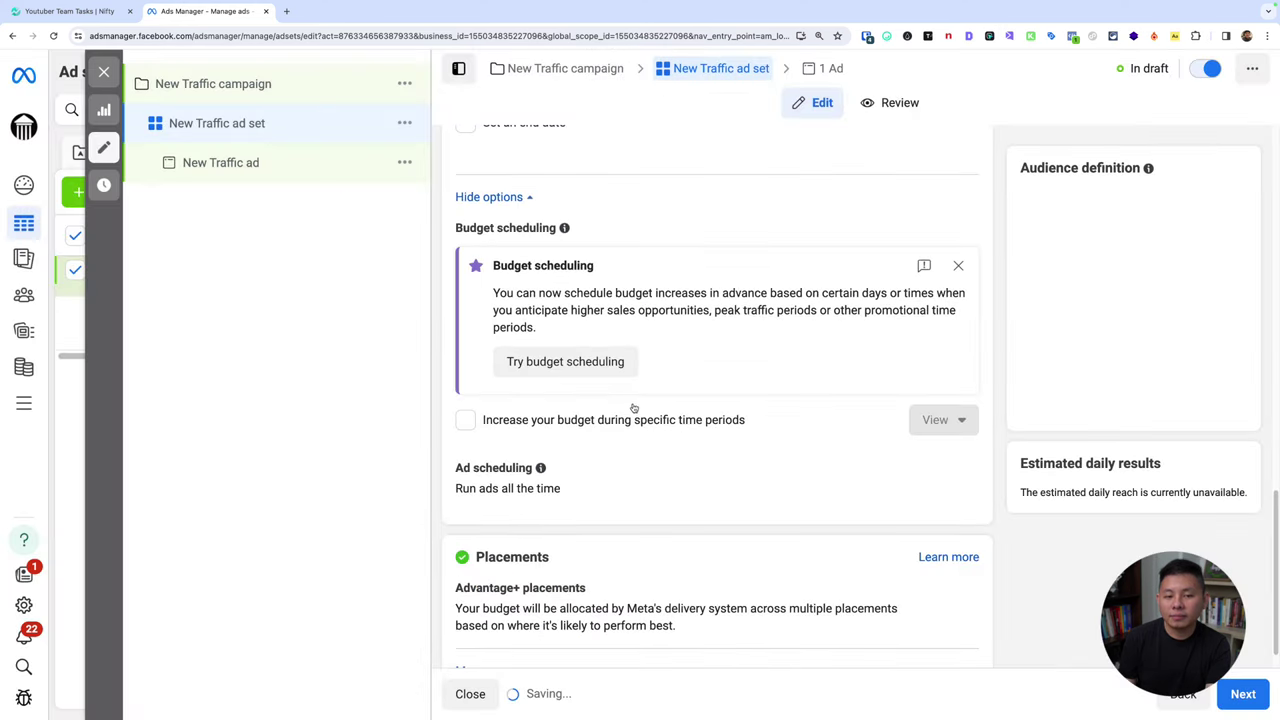
pyautogui.click(637, 404)
pyautogui.scroll(-5, 660, 430)
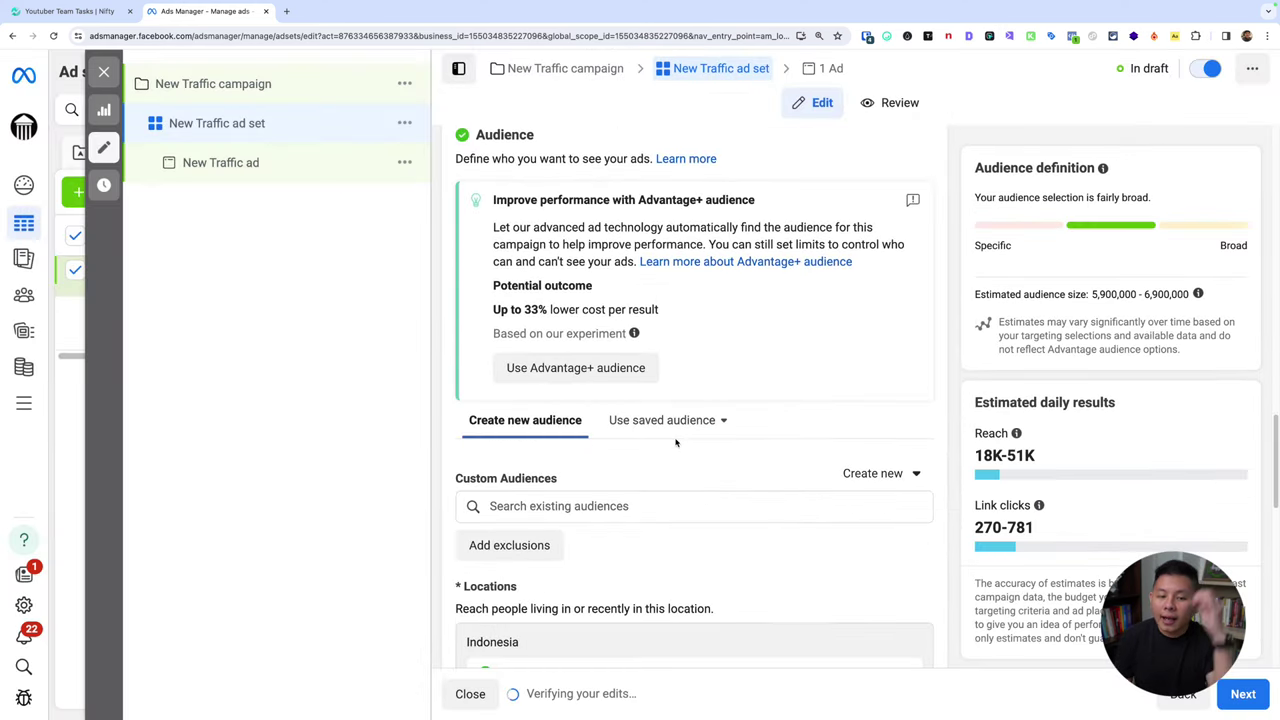
# Examine the original audience options, covering custom audiences, locations, age, gender and Advantage detailed targeting.
pyautogui.scroll(-3, 674, 440)
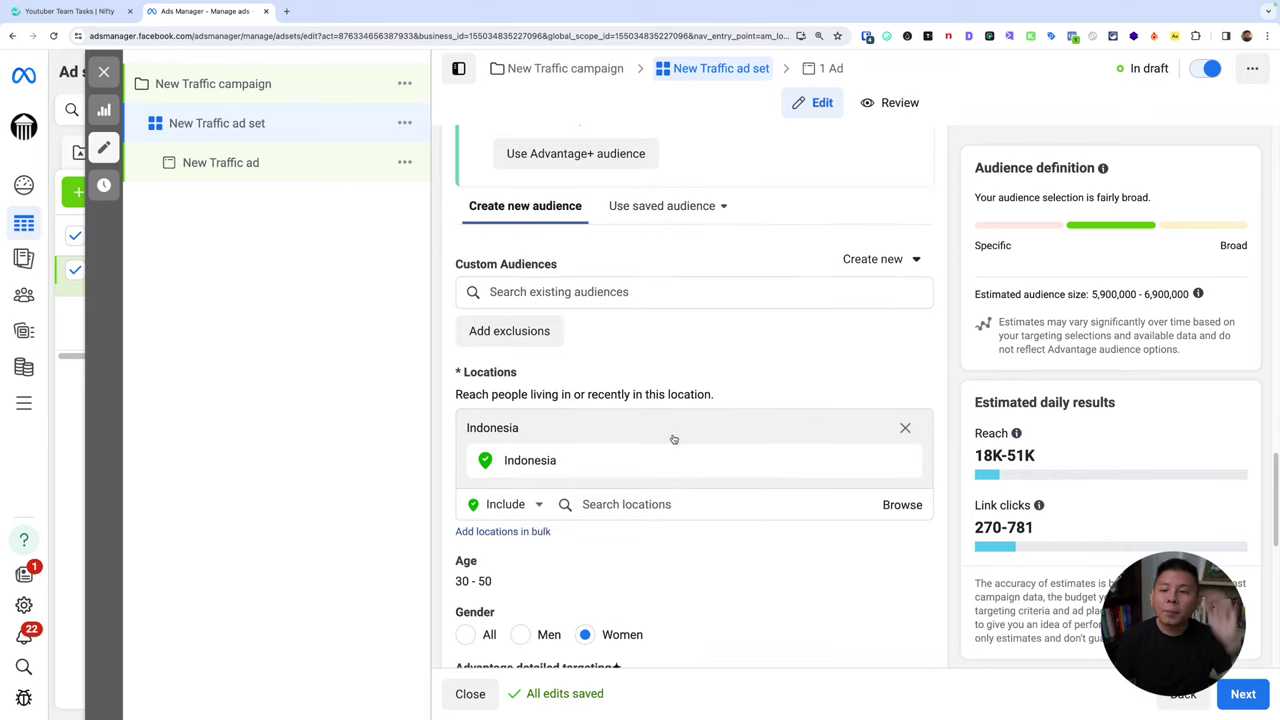
pyautogui.scroll(-3, 815, 487)
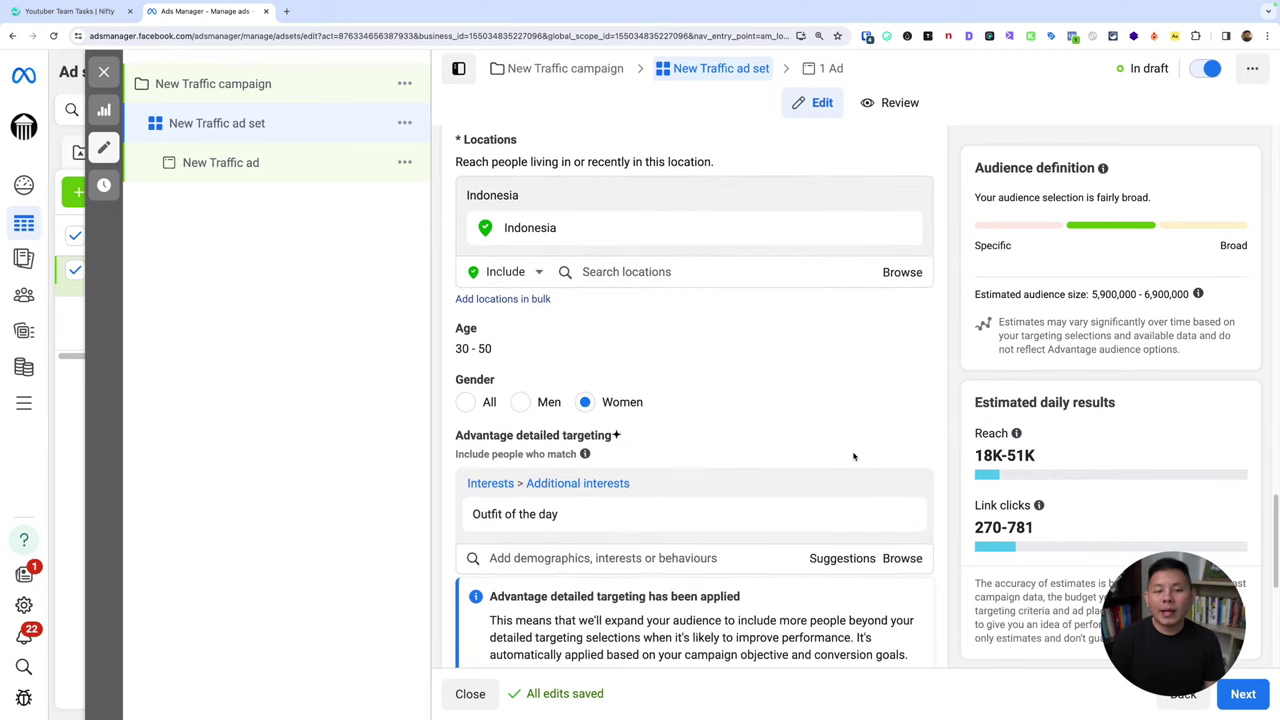
pyautogui.scroll(1, 853, 456)
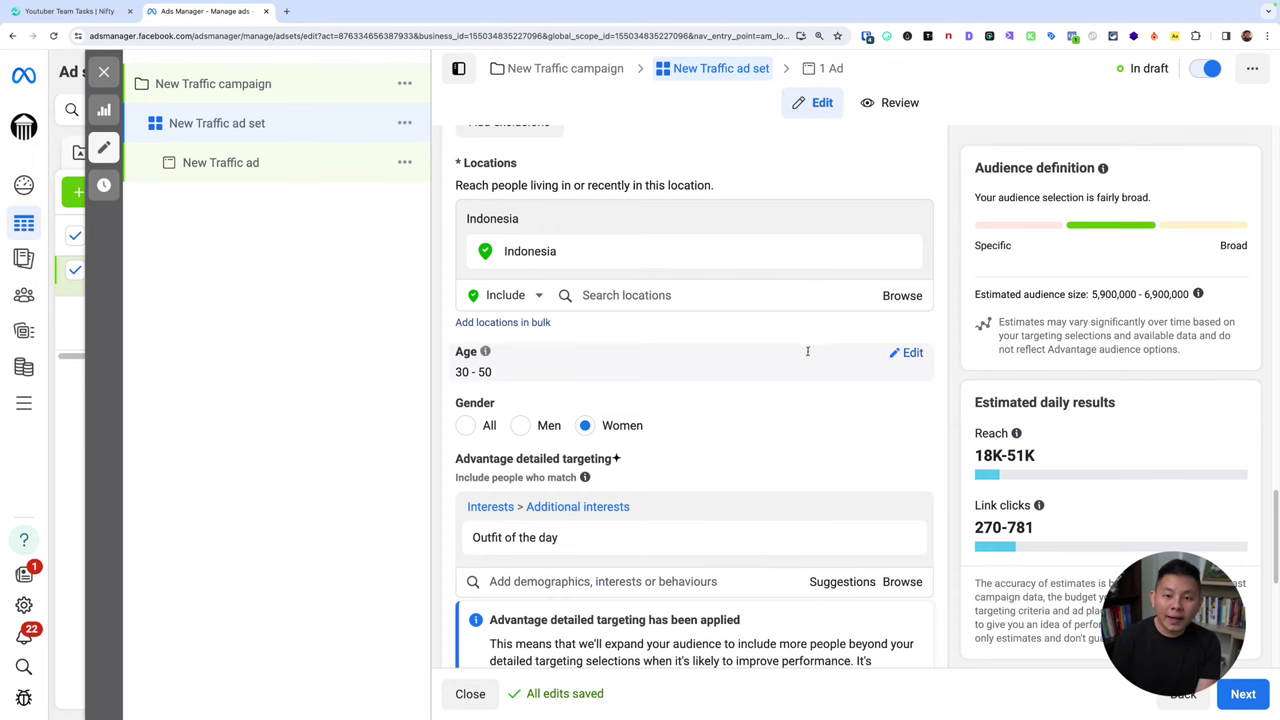
pyautogui.scroll(-3, 864, 393)
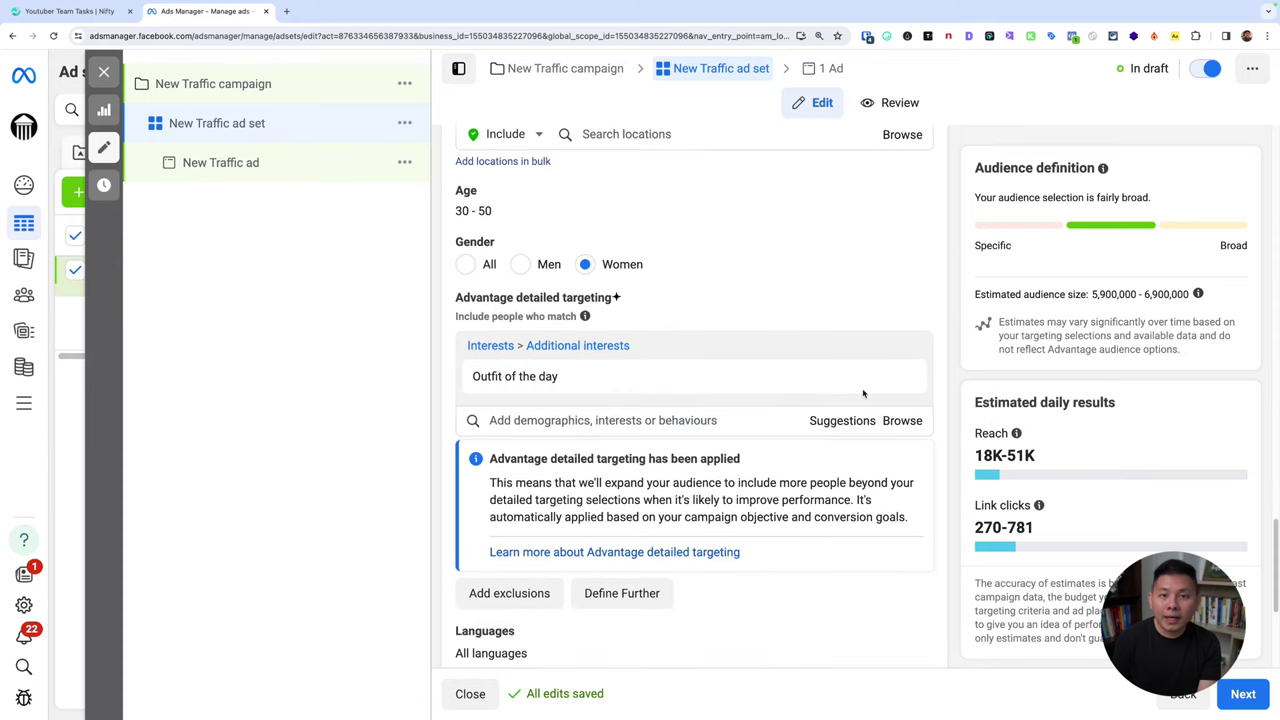
pyautogui.moveTo(862, 396)
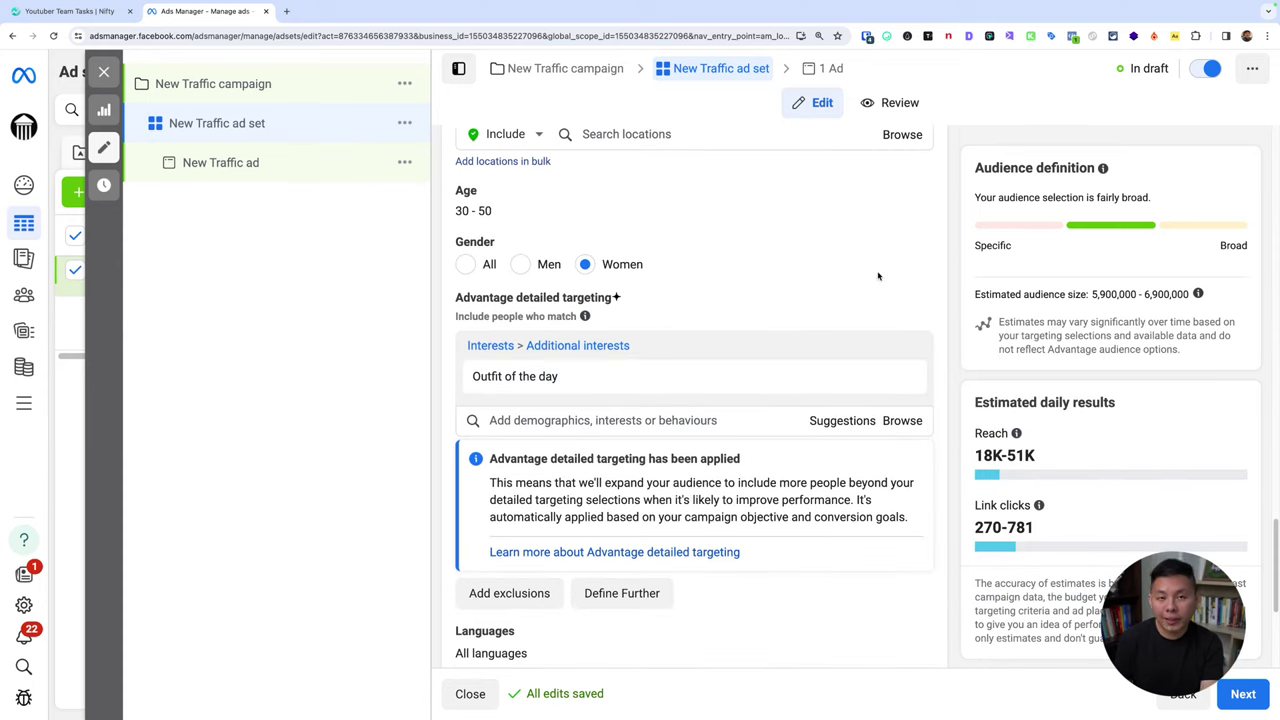
pyautogui.scroll(2, 898, 271)
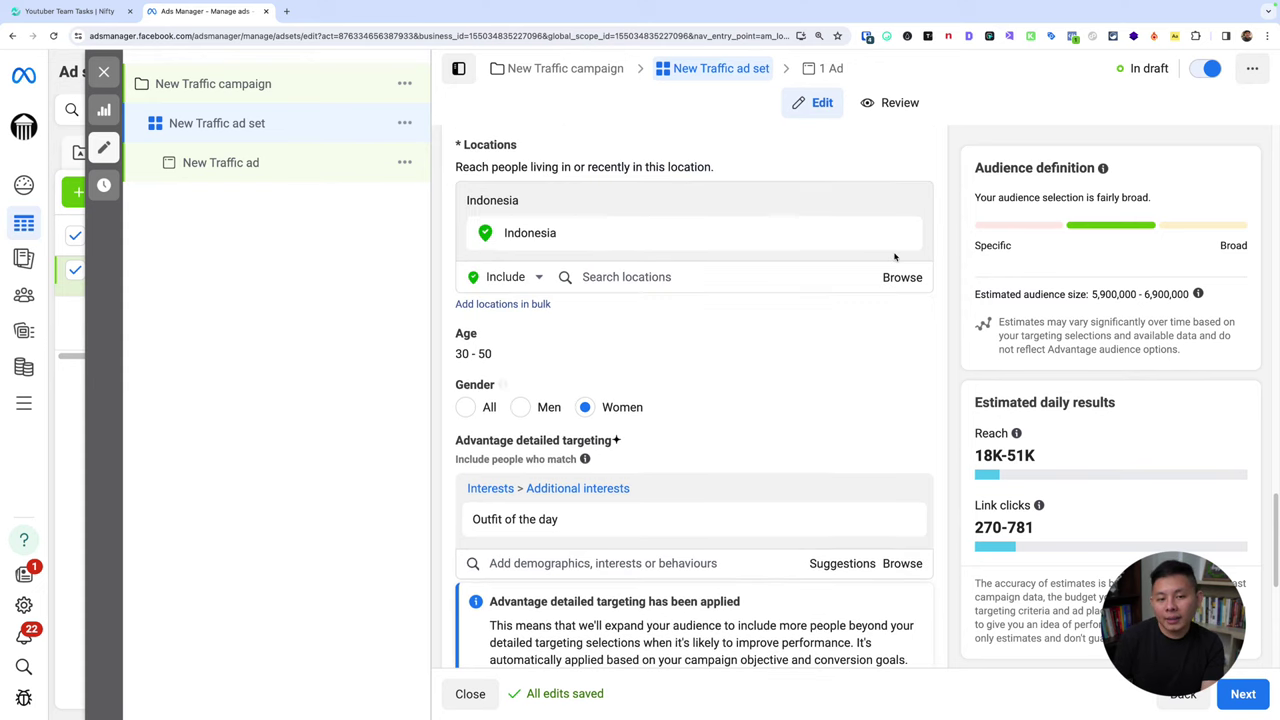
pyautogui.scroll(-2, 855, 477)
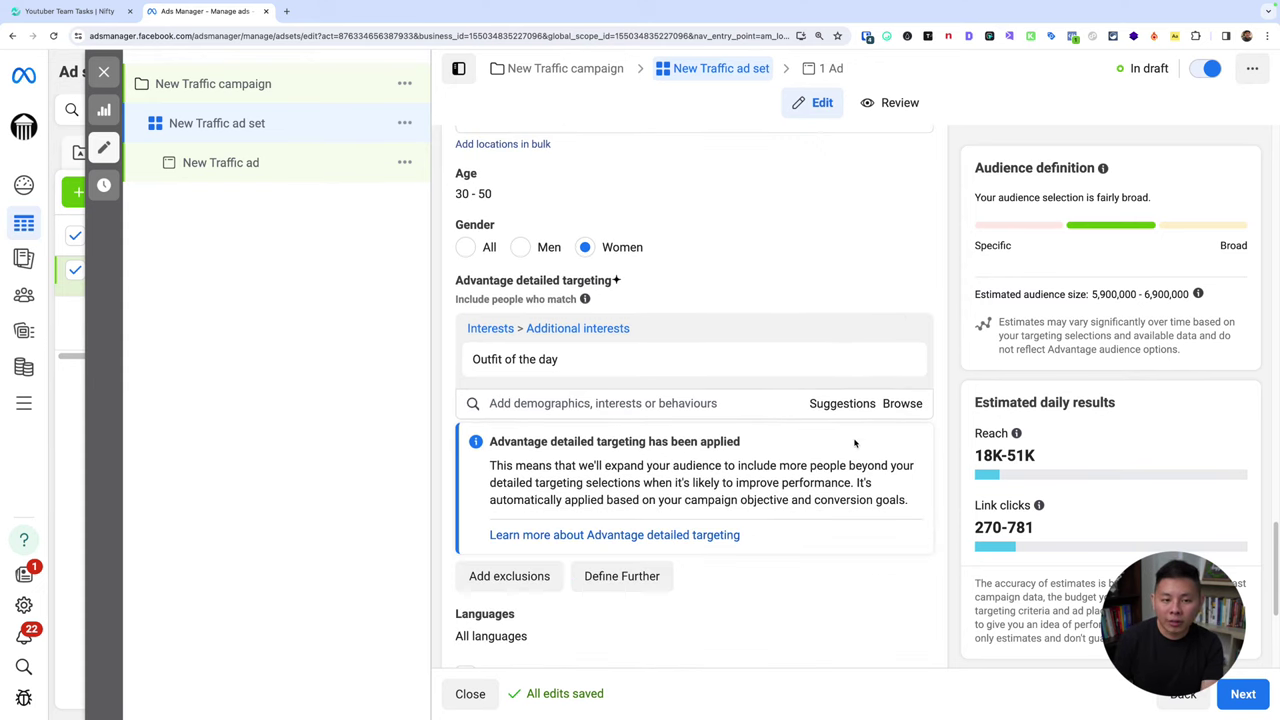
pyautogui.scroll(1, 855, 443)
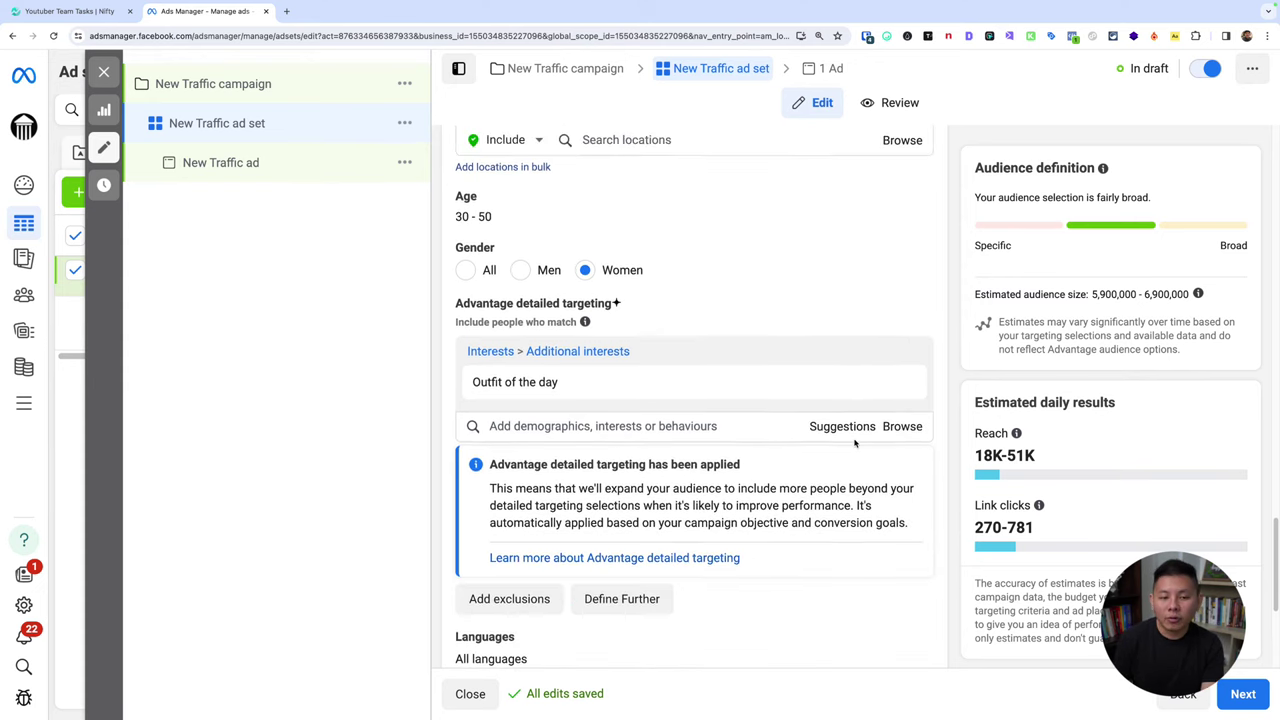
# Expand the ad set's placement options and change the placement method to Manual placements.
pyautogui.scroll(-3, 855, 443)
pyautogui.scroll(-1, 871, 431)
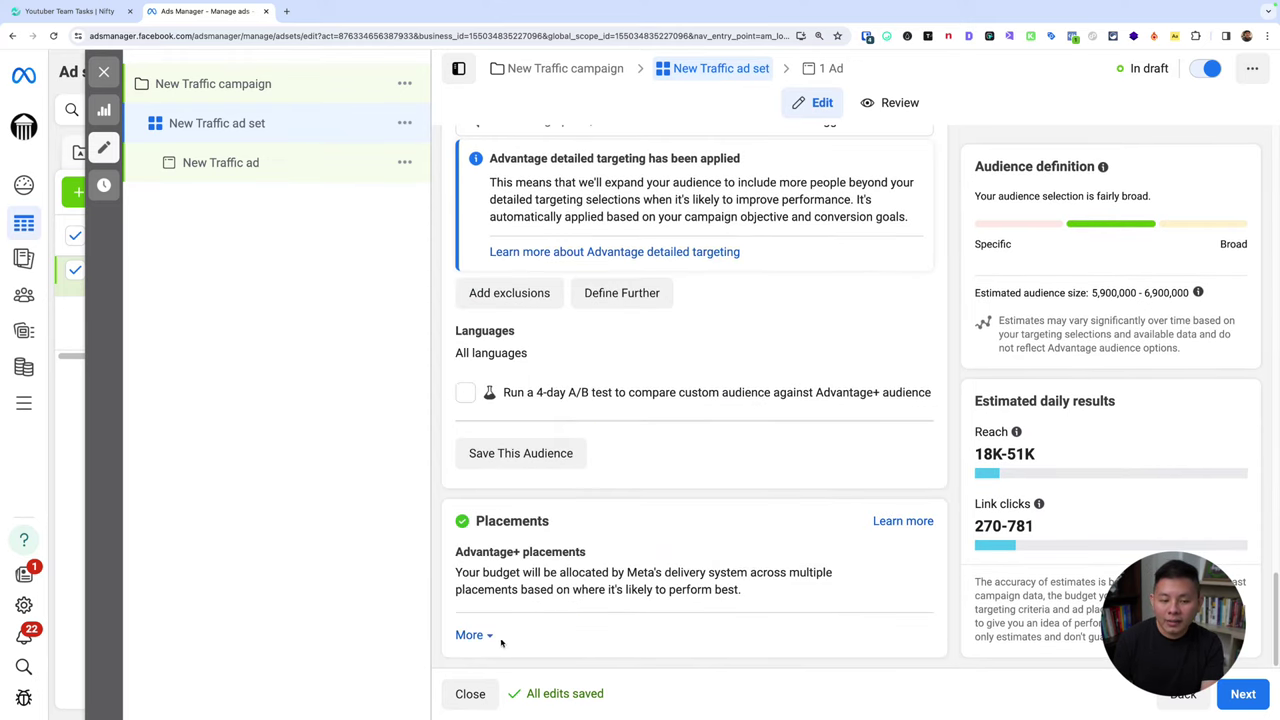
pyautogui.click(470, 635)
pyautogui.scroll(-3, 700, 450)
pyautogui.click(912, 299)
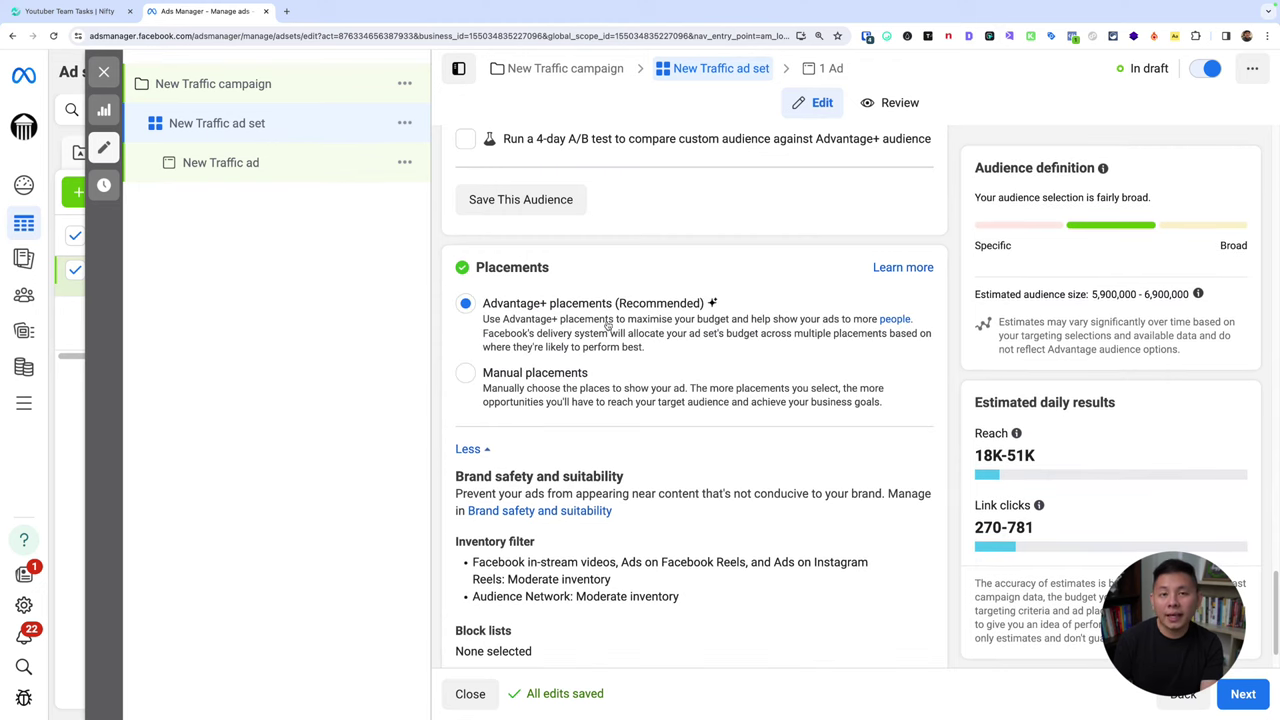
pyautogui.click(465, 374)
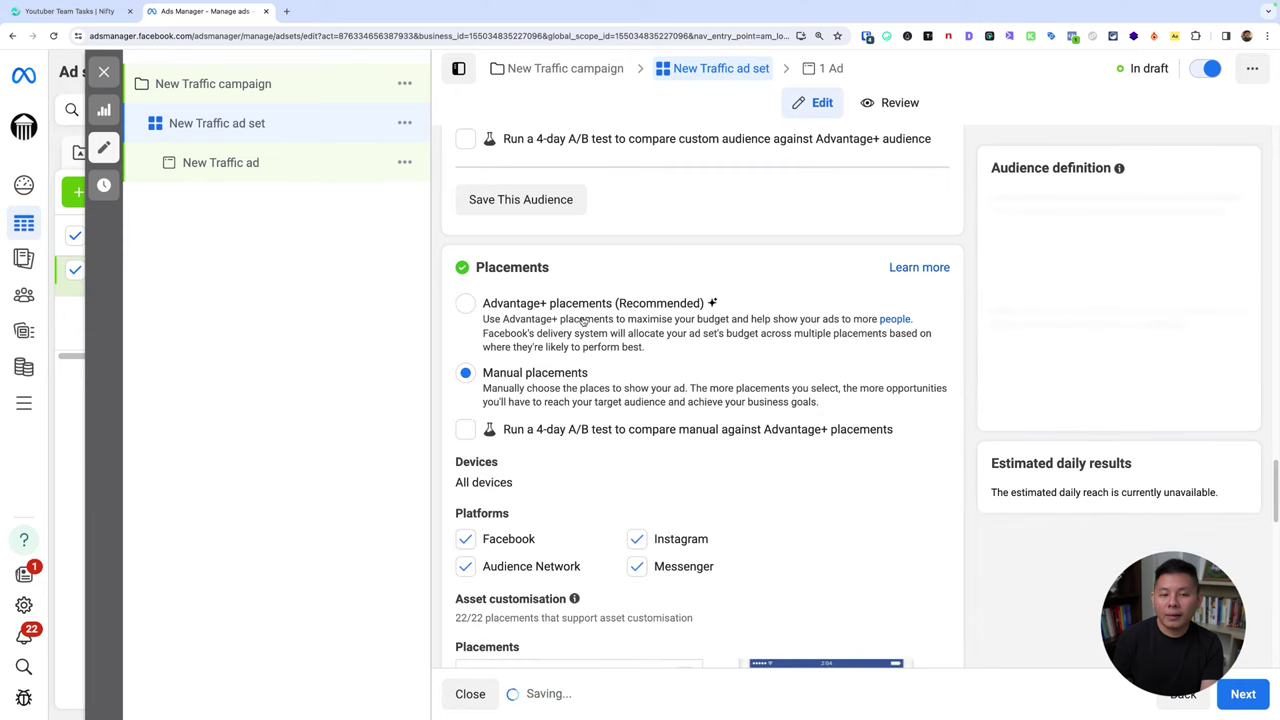
pyautogui.click(583, 320)
pyautogui.click(545, 374)
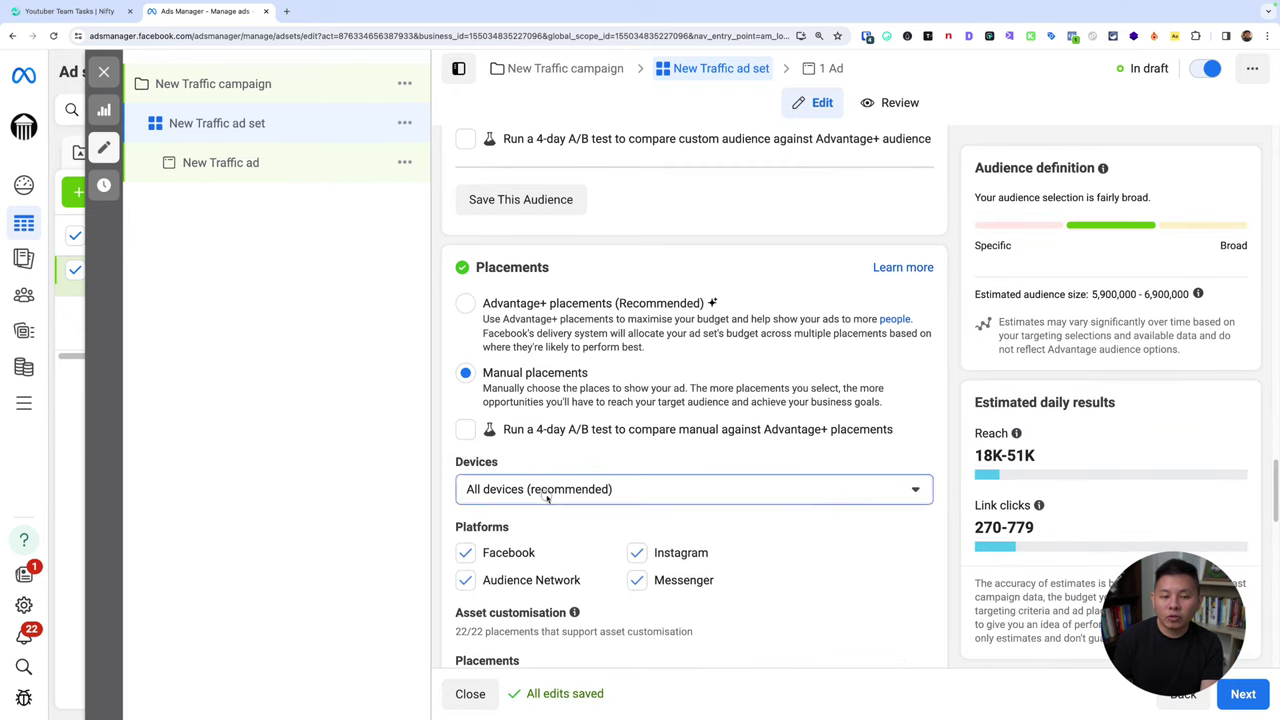
# Limit the placements to Mobile devices, include all Facebook placements, keep Instagram, and exclude Messenger and Audience Network.
pyautogui.click(532, 489)
pyautogui.click(519, 553)
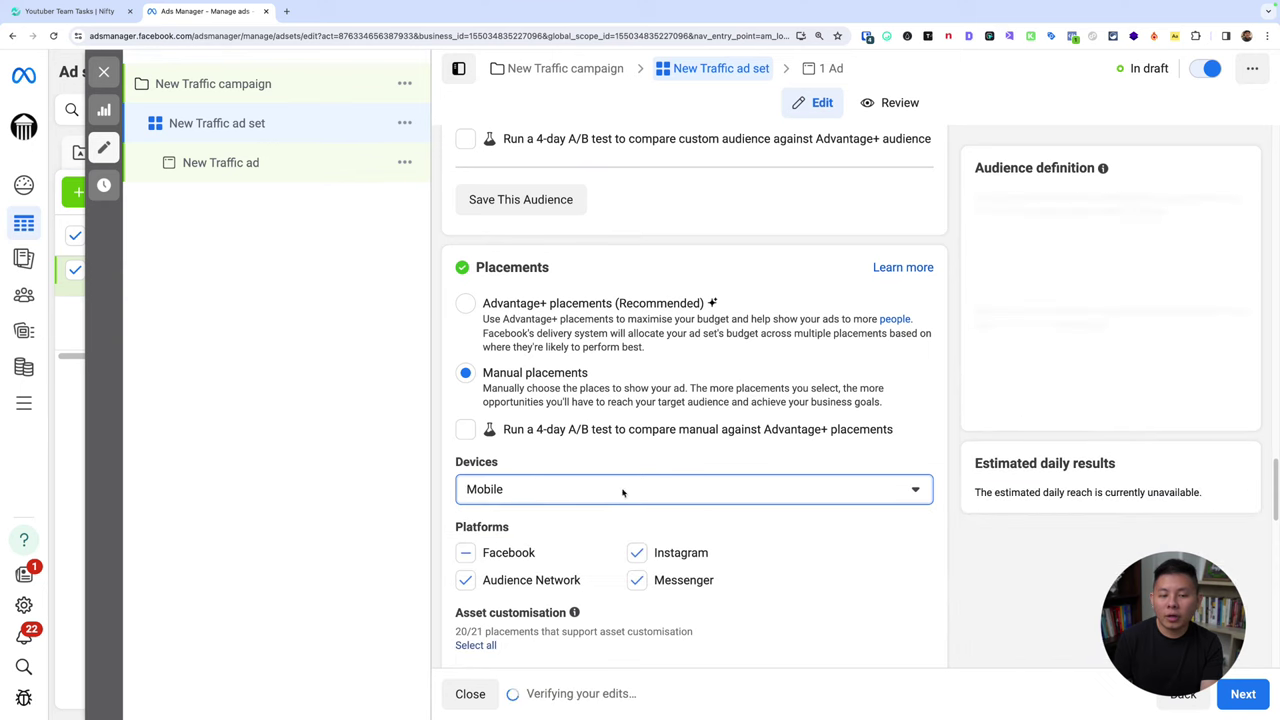
pyautogui.click(508, 556)
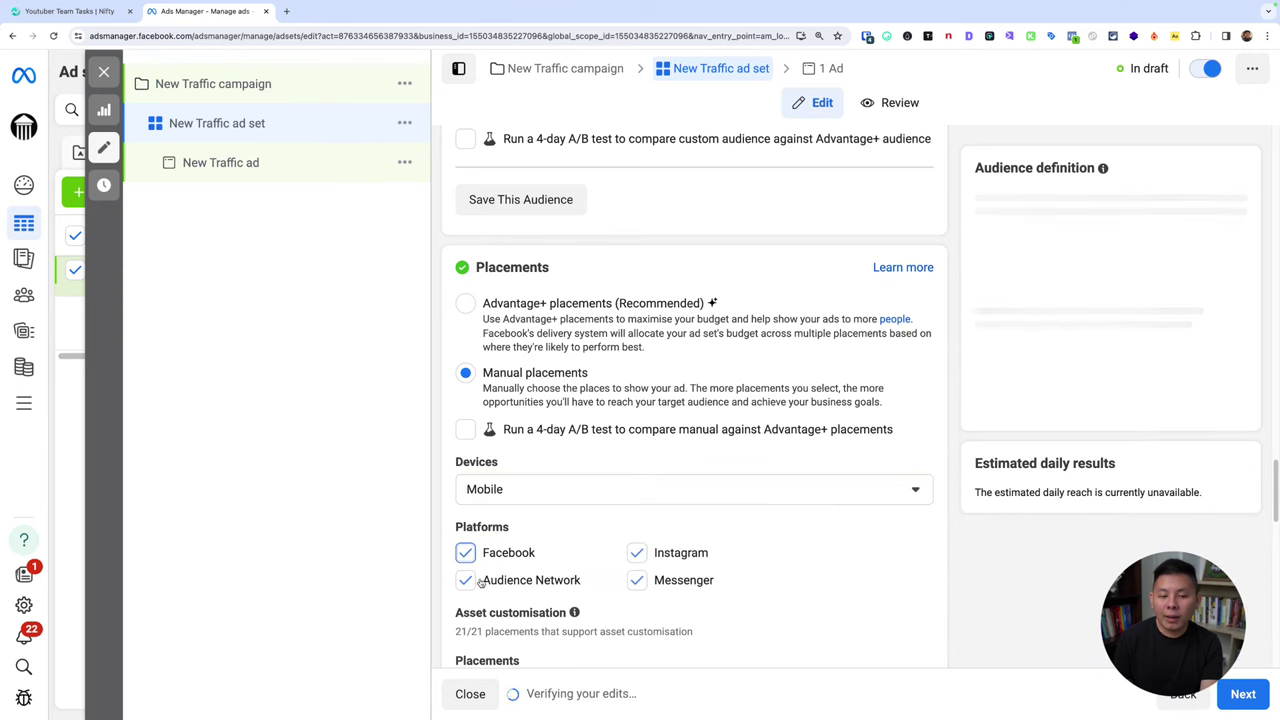
pyautogui.click(656, 582)
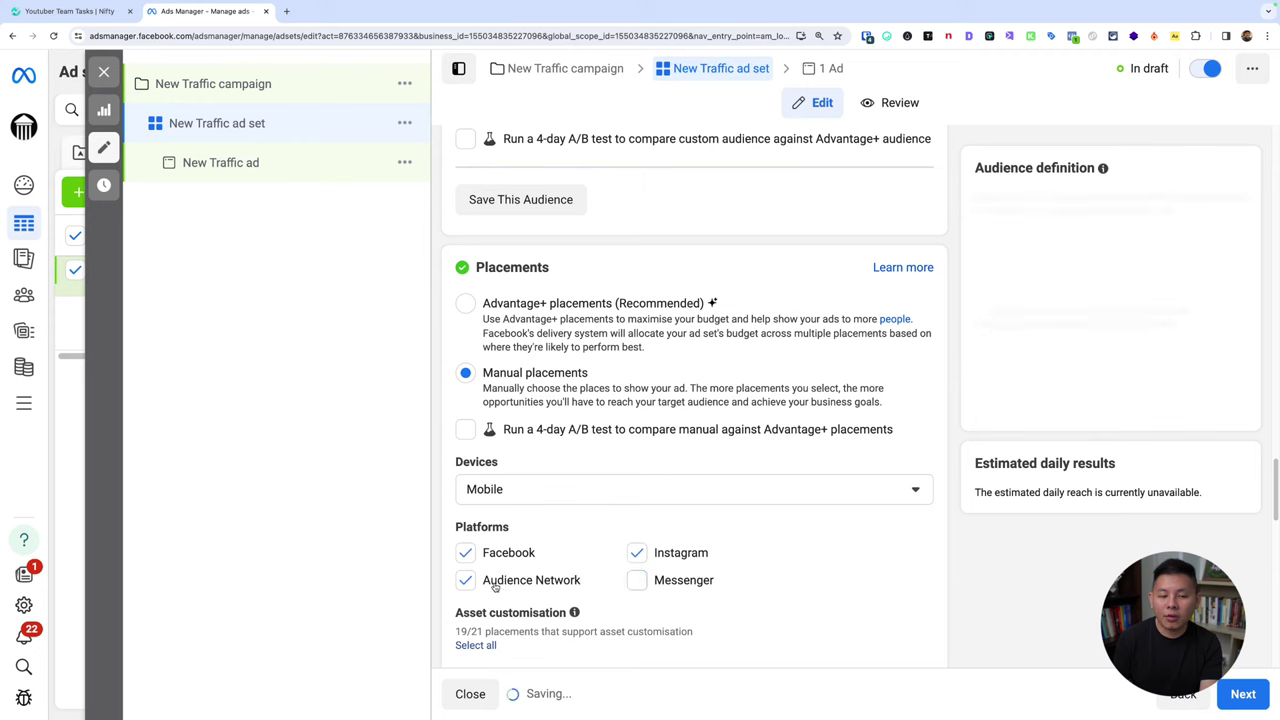
pyautogui.click(467, 583)
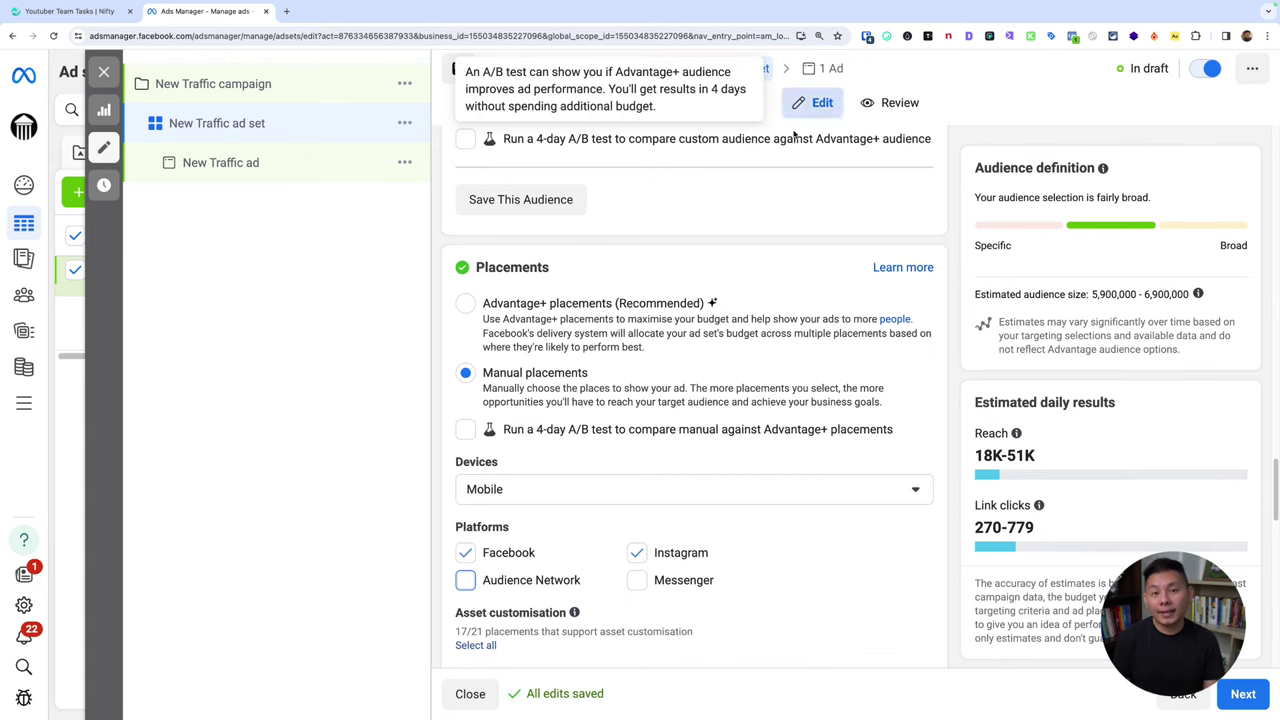
# Open the New Traffic ad and find and select the advertiser's Facebook Page as its identity.
pyautogui.click(228, 162)
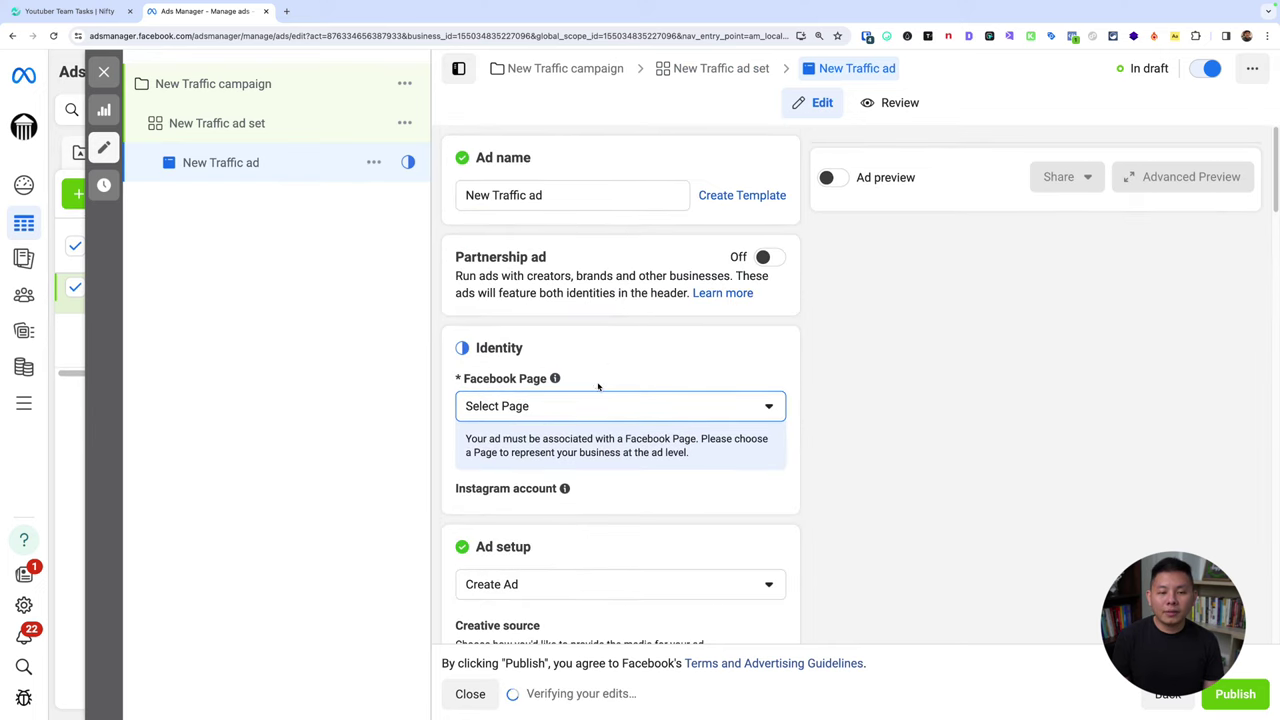
pyautogui.click(590, 405)
pyautogui.write('siauw')
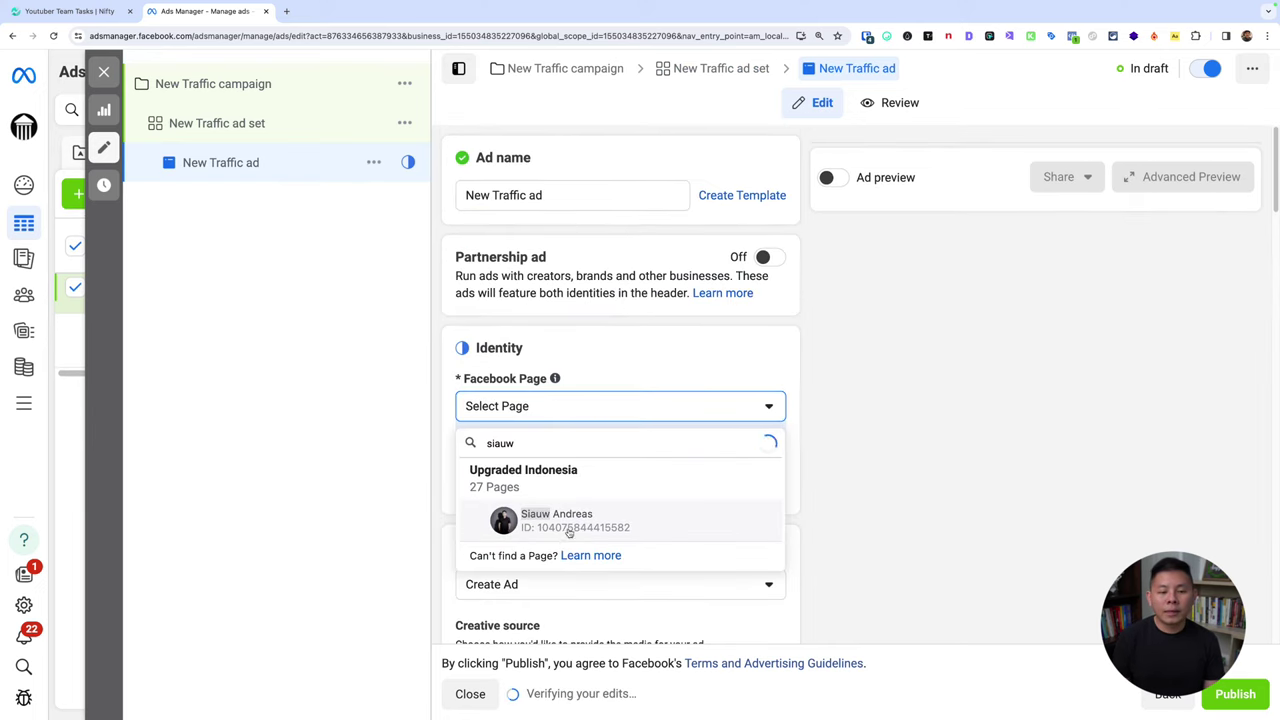
pyautogui.click(568, 520)
# Look through the whole ad form, from identity and ad setup to creative, destination, languages and tracking.
pyautogui.scroll(-3, 703, 451)
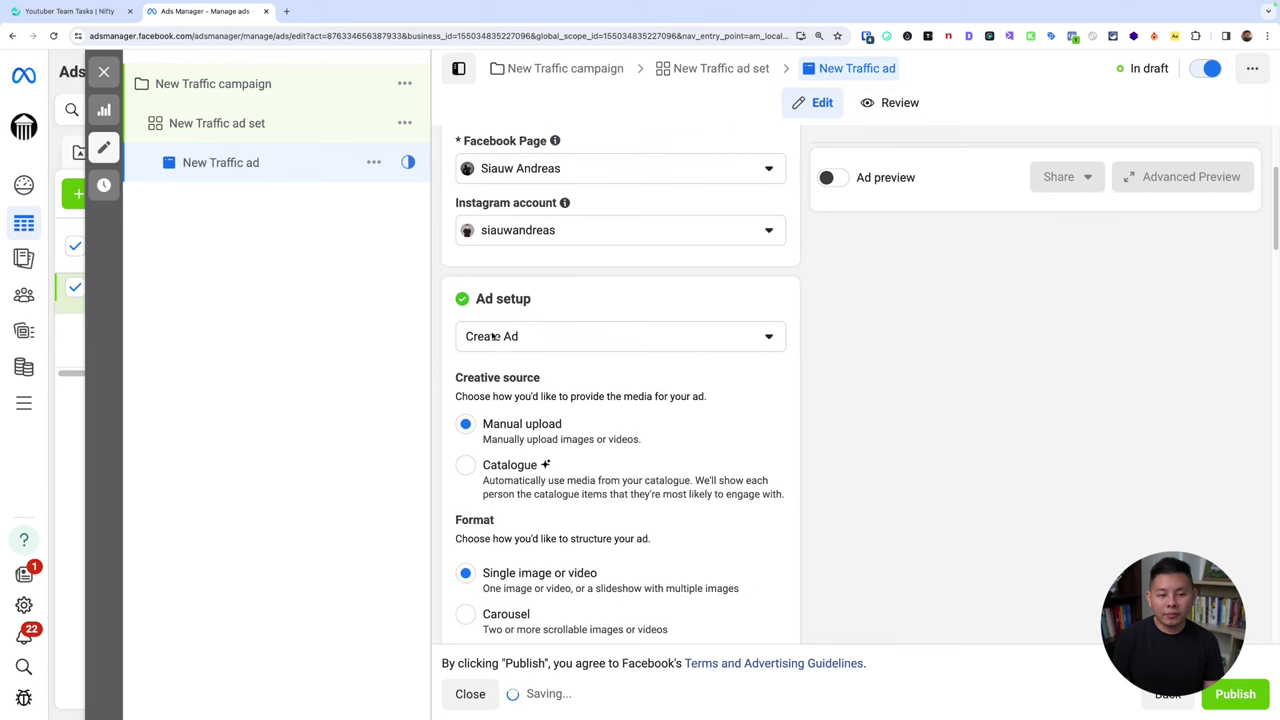
pyautogui.scroll(-3, 634, 427)
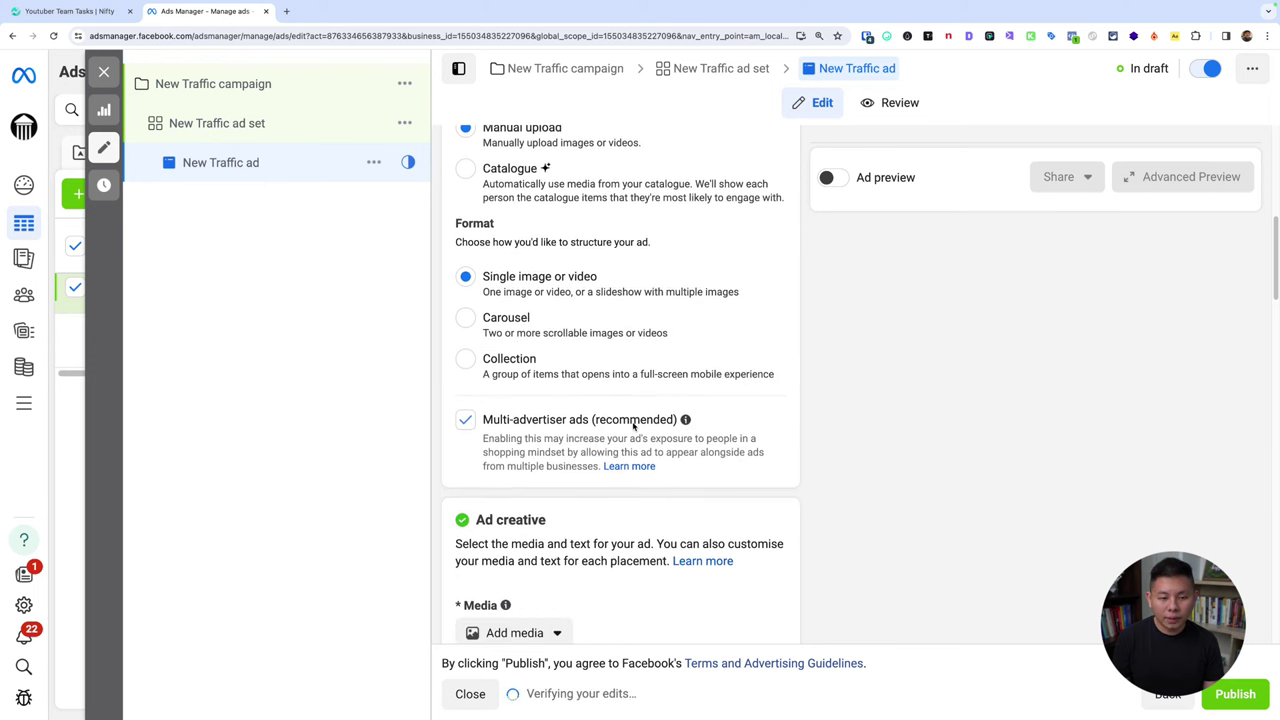
pyautogui.scroll(-9, 634, 427)
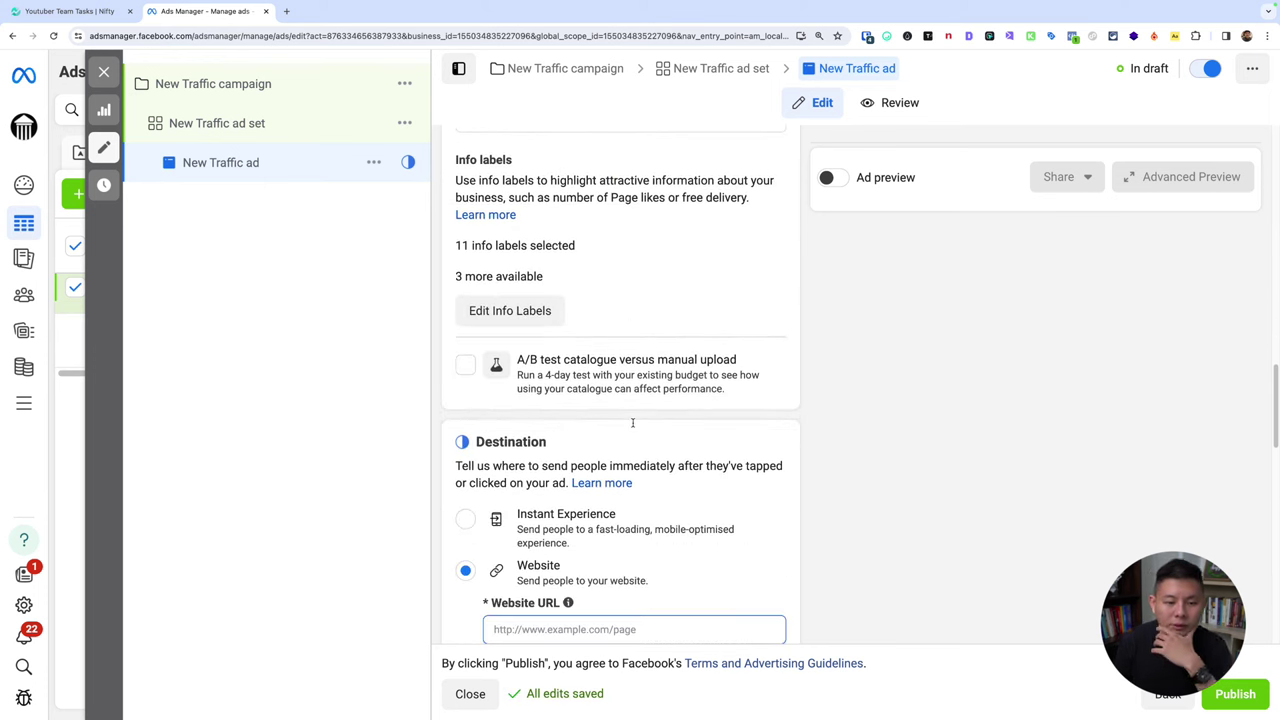
pyautogui.scroll(-4, 632, 423)
pyautogui.scroll(-10, 633, 427)
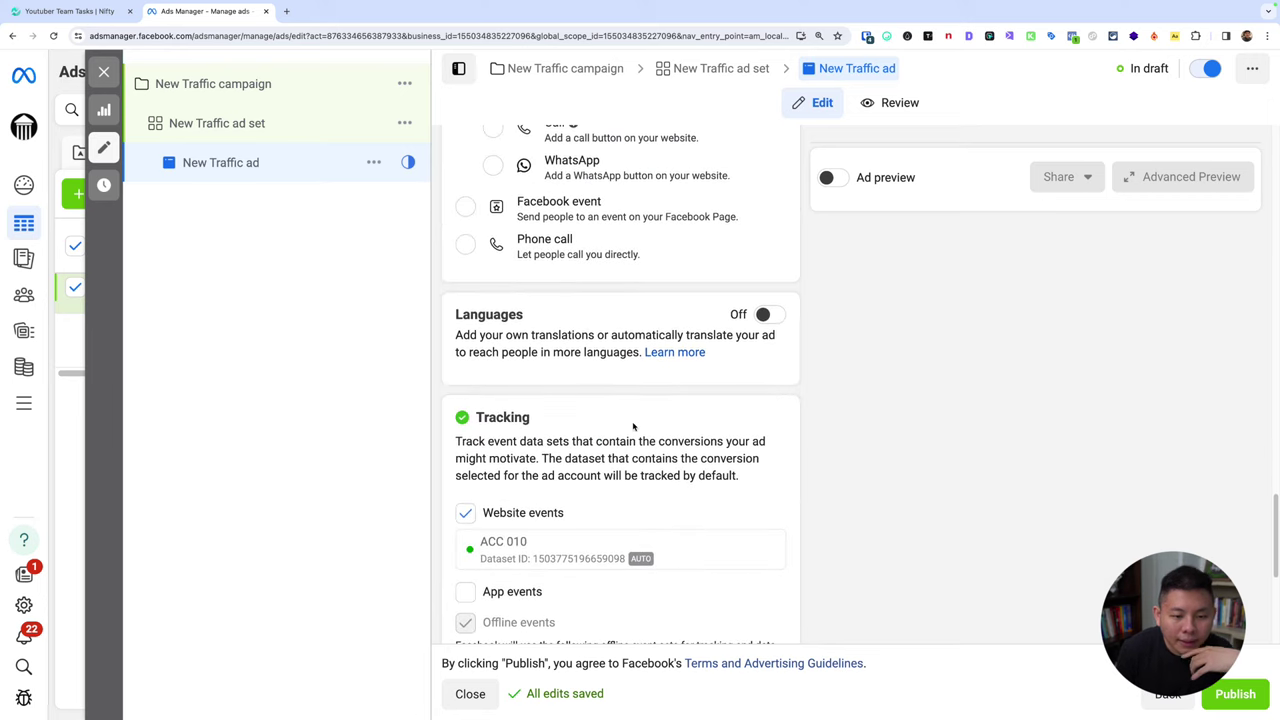
pyautogui.scroll(10, 634, 427)
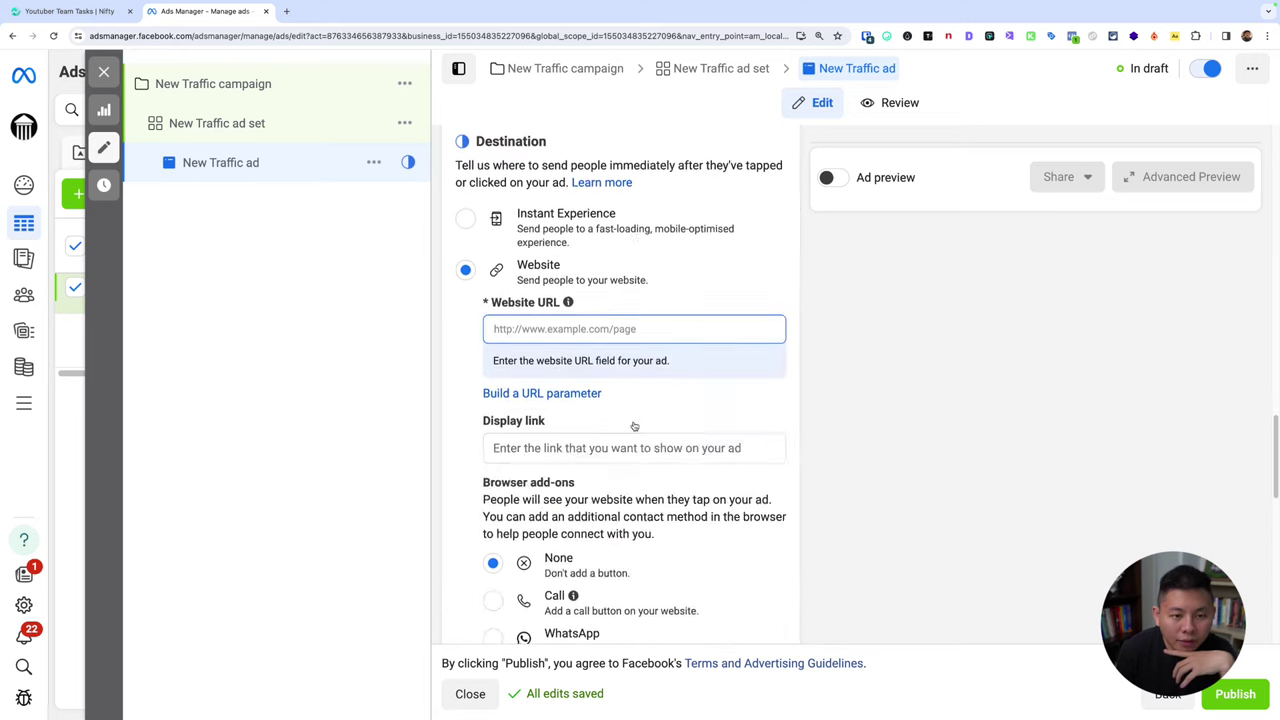
pyautogui.scroll(3, 633, 424)
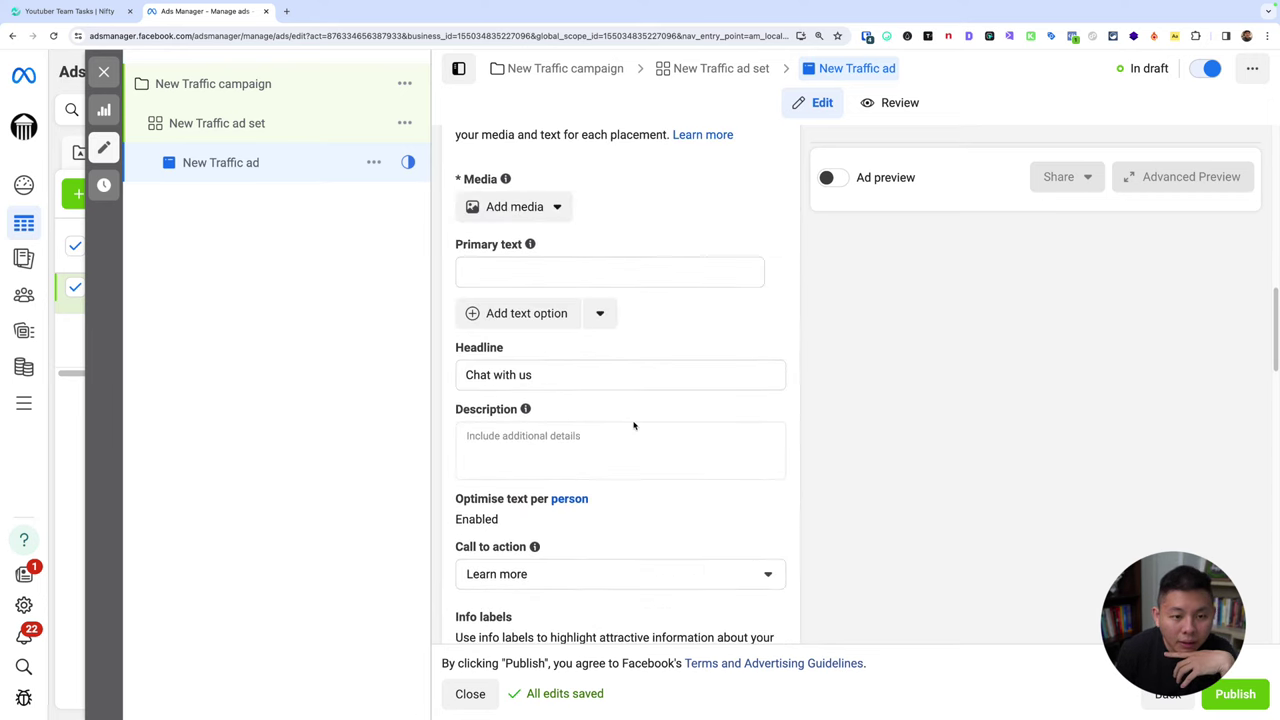
pyautogui.scroll(1, 633, 426)
pyautogui.scroll(3, 650, 377)
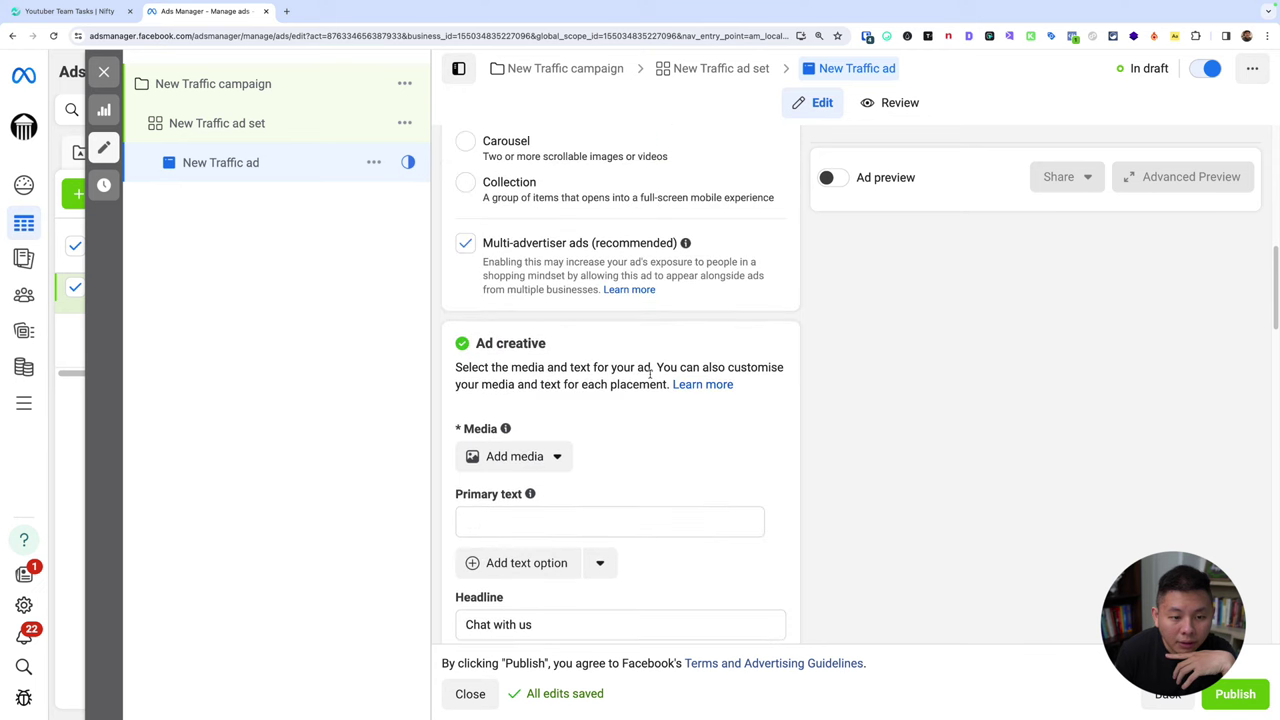
pyautogui.scroll(2, 650, 374)
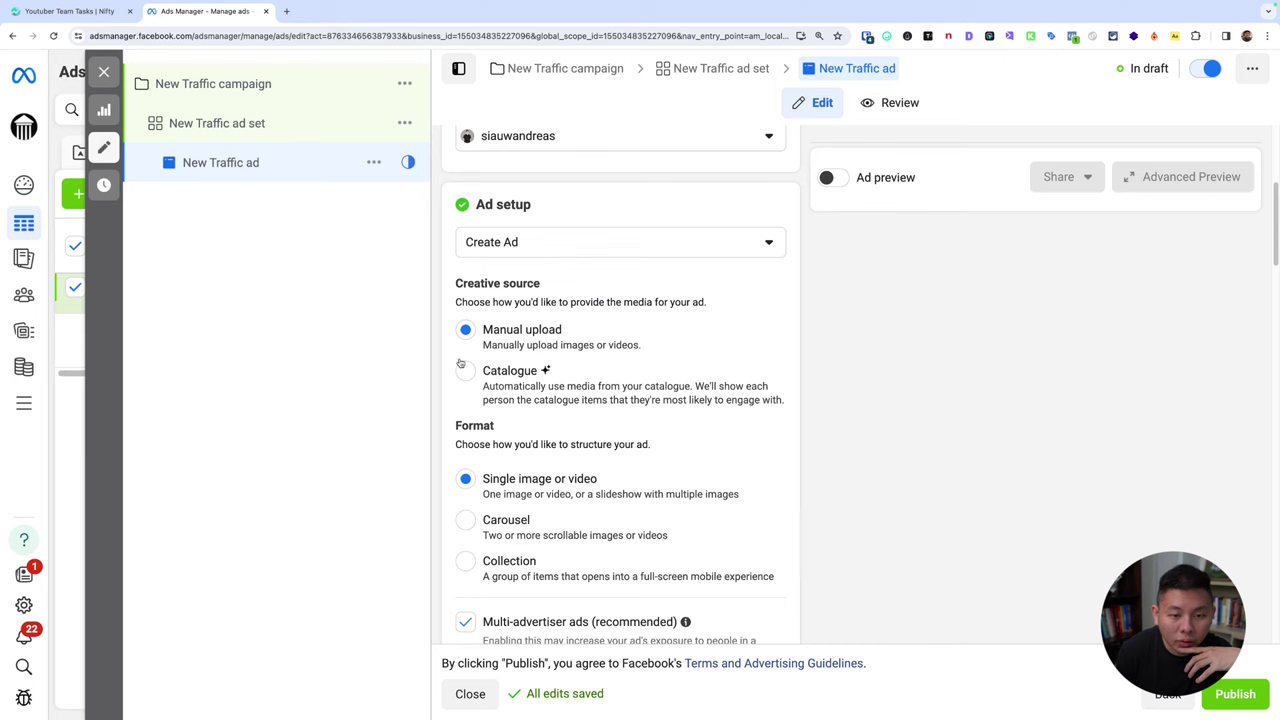
pyautogui.scroll(3, 566, 320)
pyautogui.scroll(1, 566, 300)
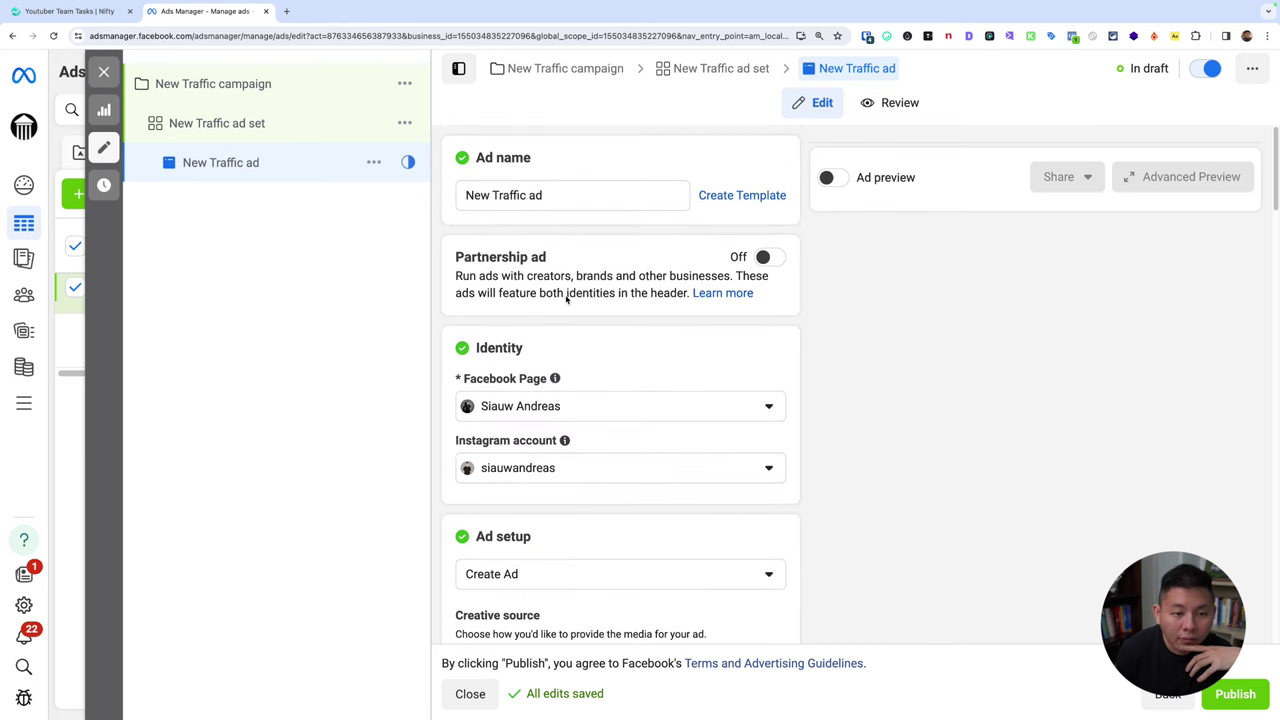
# Review the ad creative fields, call to action, info labels, website destination and tracking settings again.
pyautogui.scroll(-7, 566, 295)
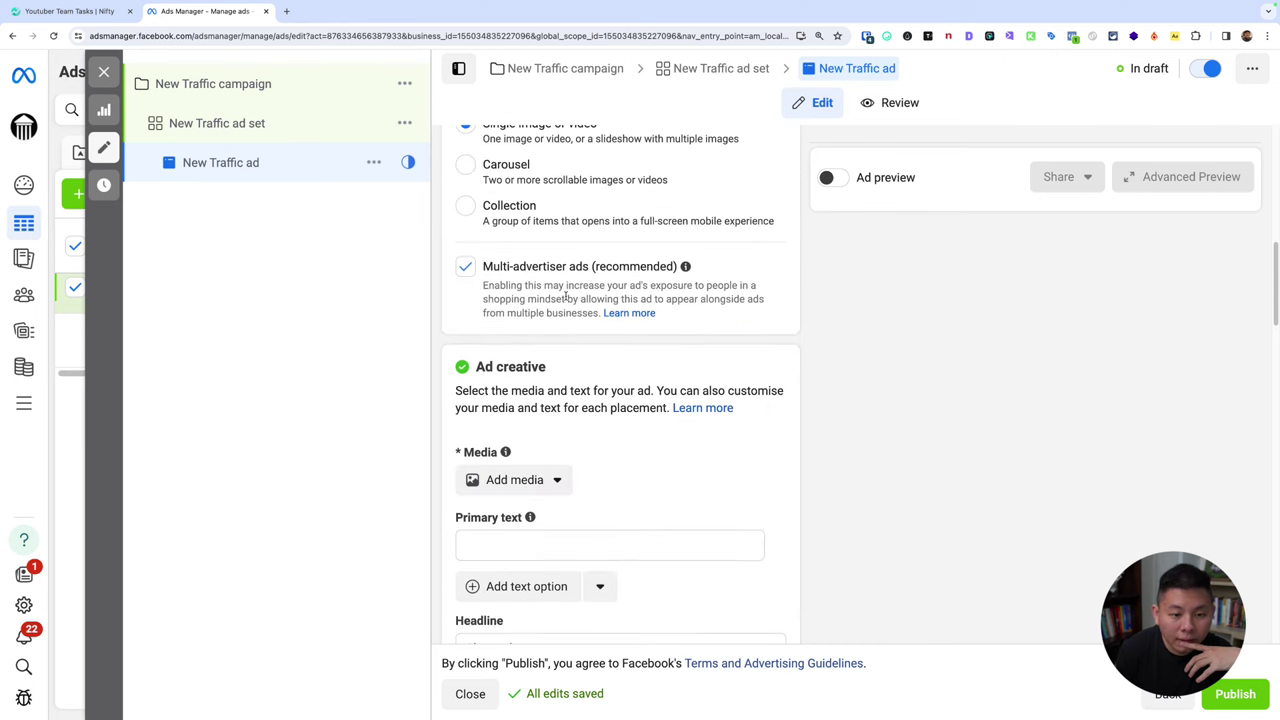
pyautogui.scroll(-6, 650, 395)
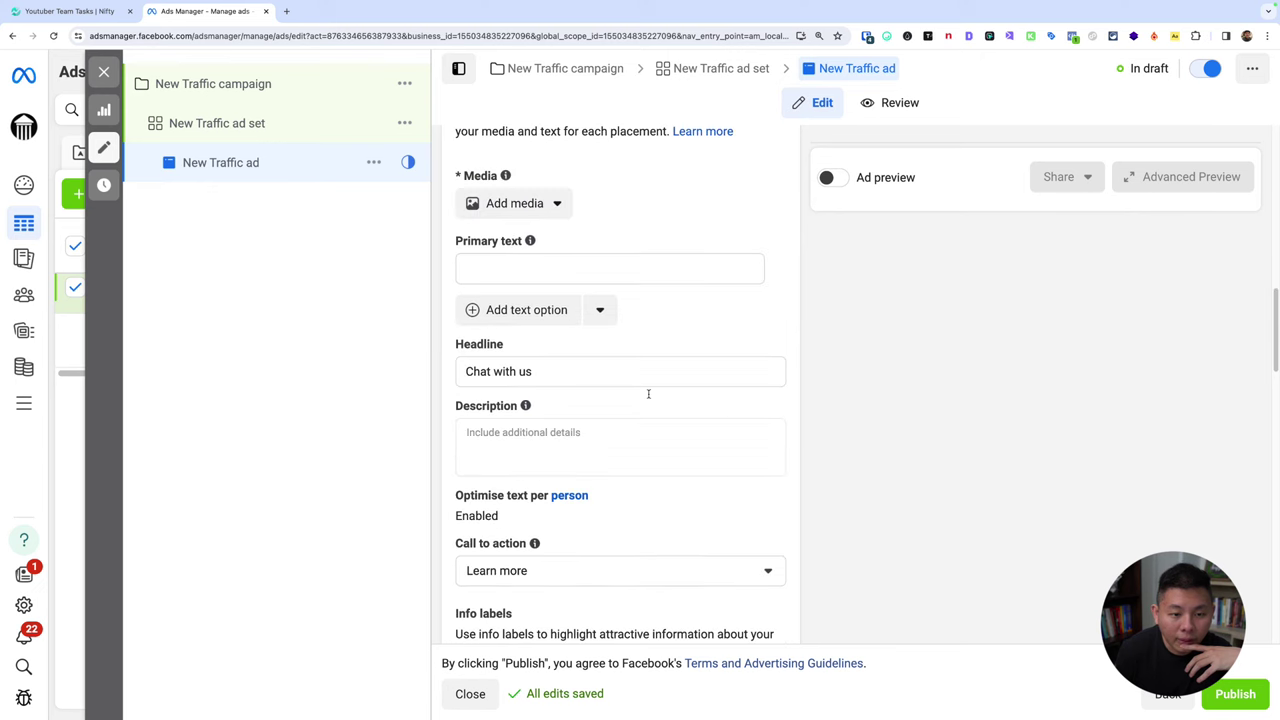
pyautogui.scroll(-7, 649, 398)
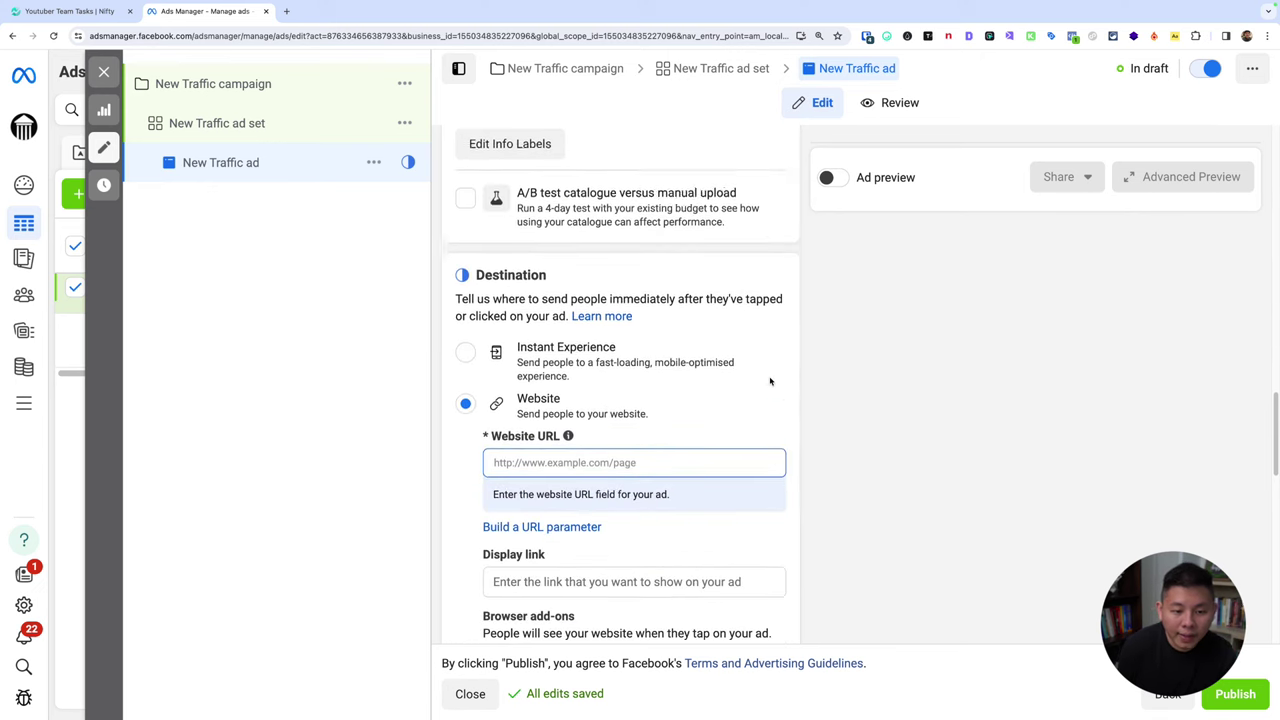
pyautogui.scroll(-6, 770, 381)
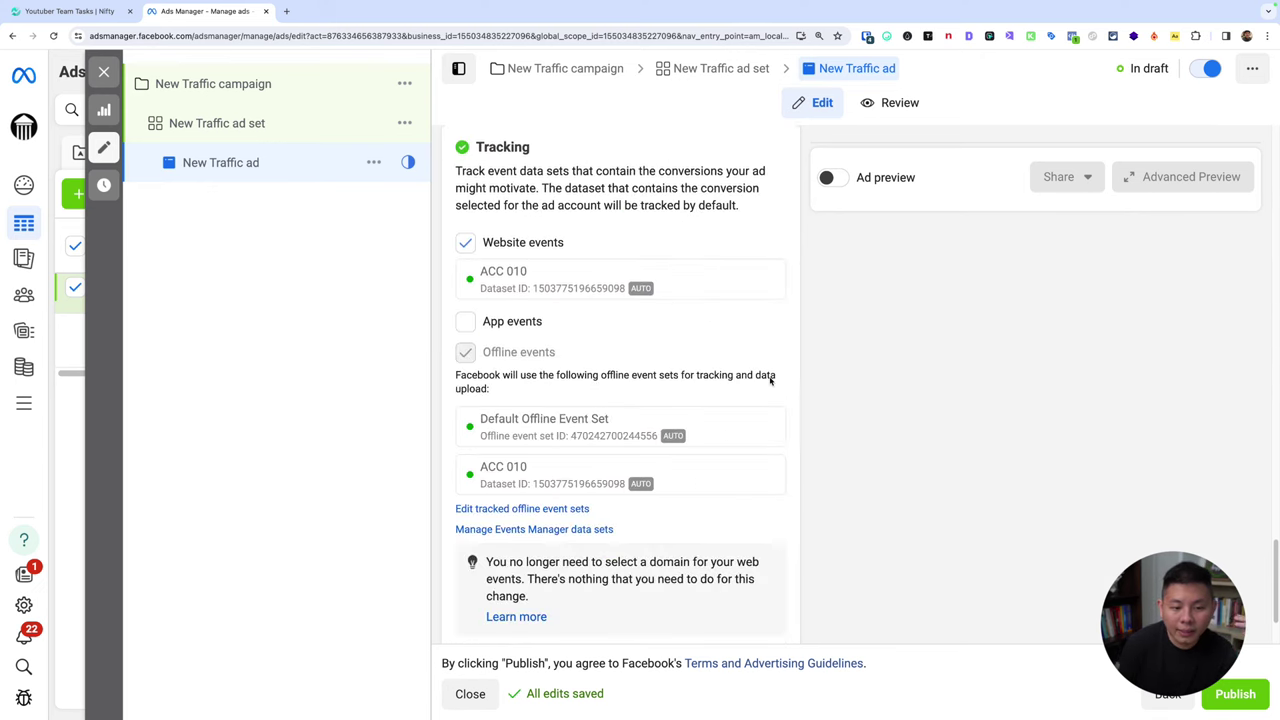
pyautogui.scroll(11, 770, 381)
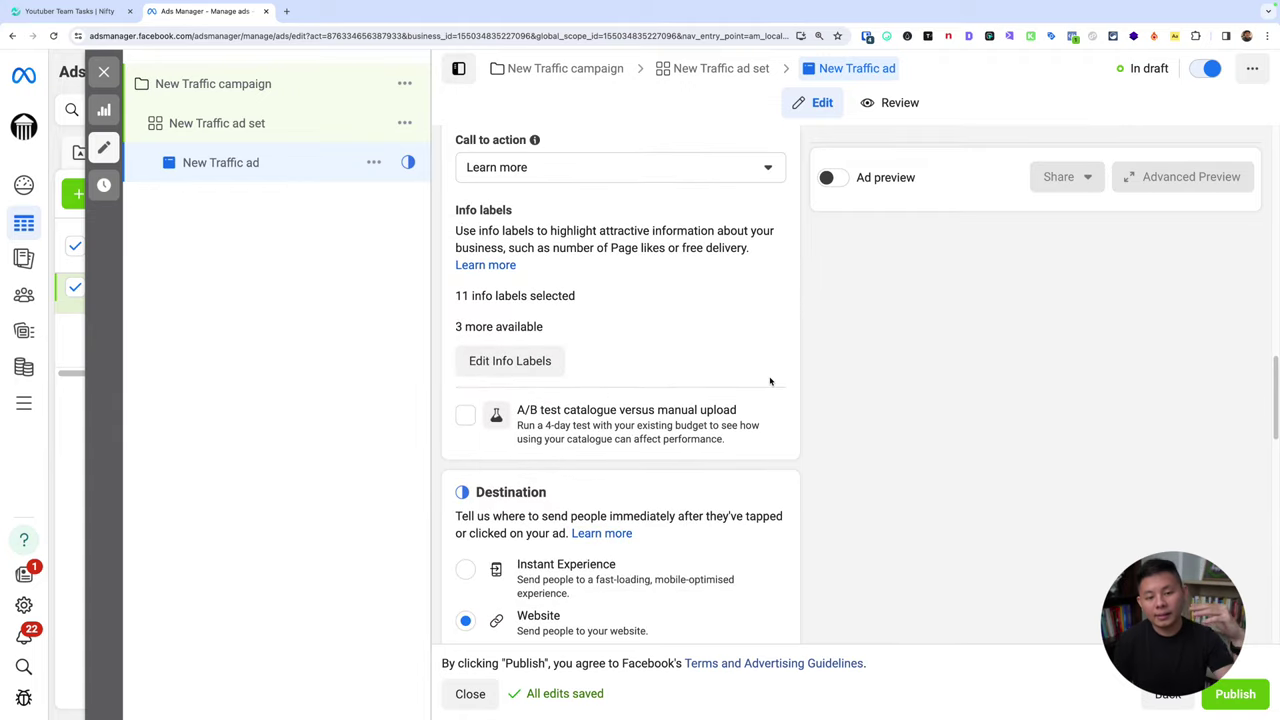
pyautogui.moveTo(568, 440)
pyautogui.scroll(-3, 568, 440)
pyautogui.scroll(7, 557, 317)
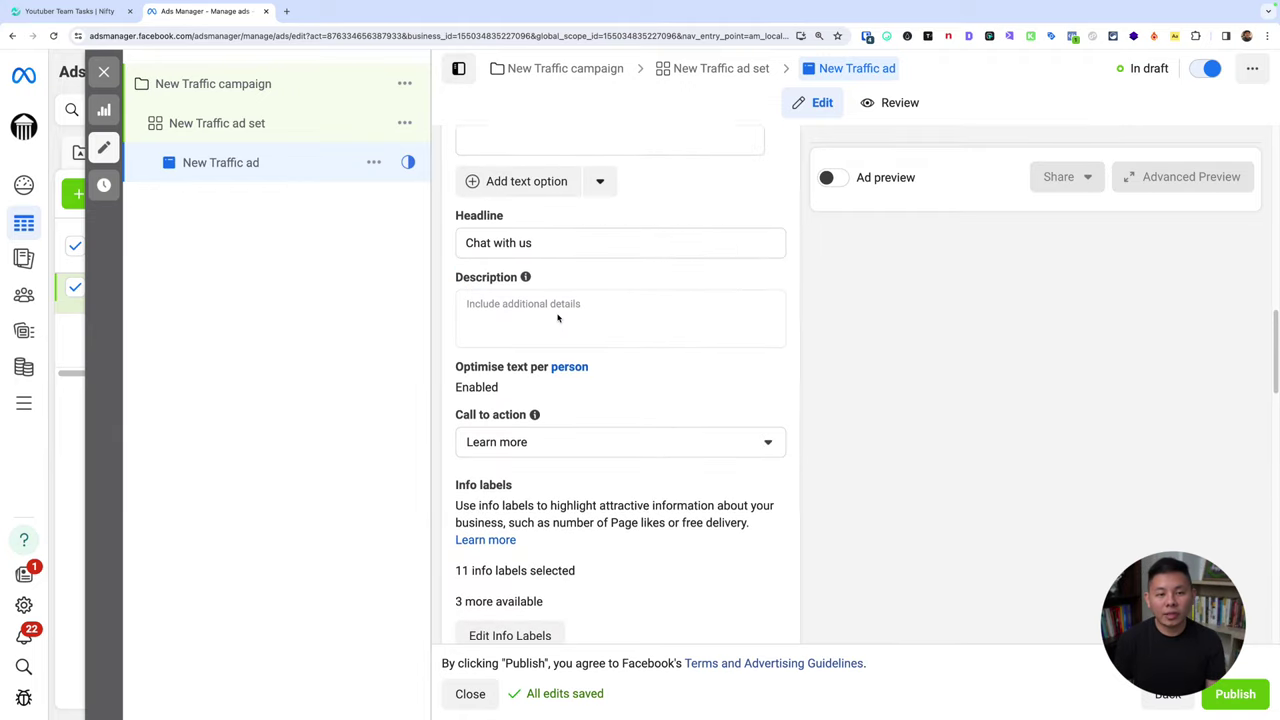
# Add the untitled 720 × 1280 account image of the dog on grass as the ad's media.
pyautogui.click(536, 236)
pyautogui.click(531, 267)
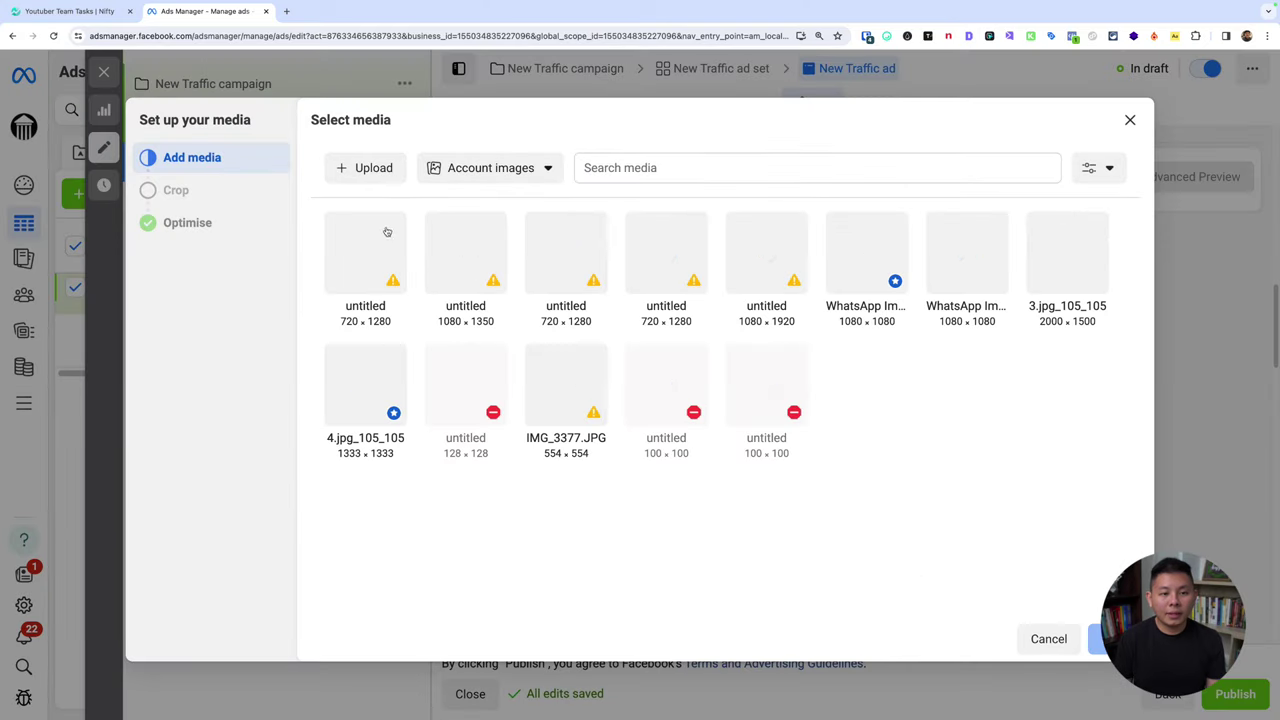
pyautogui.click(370, 252)
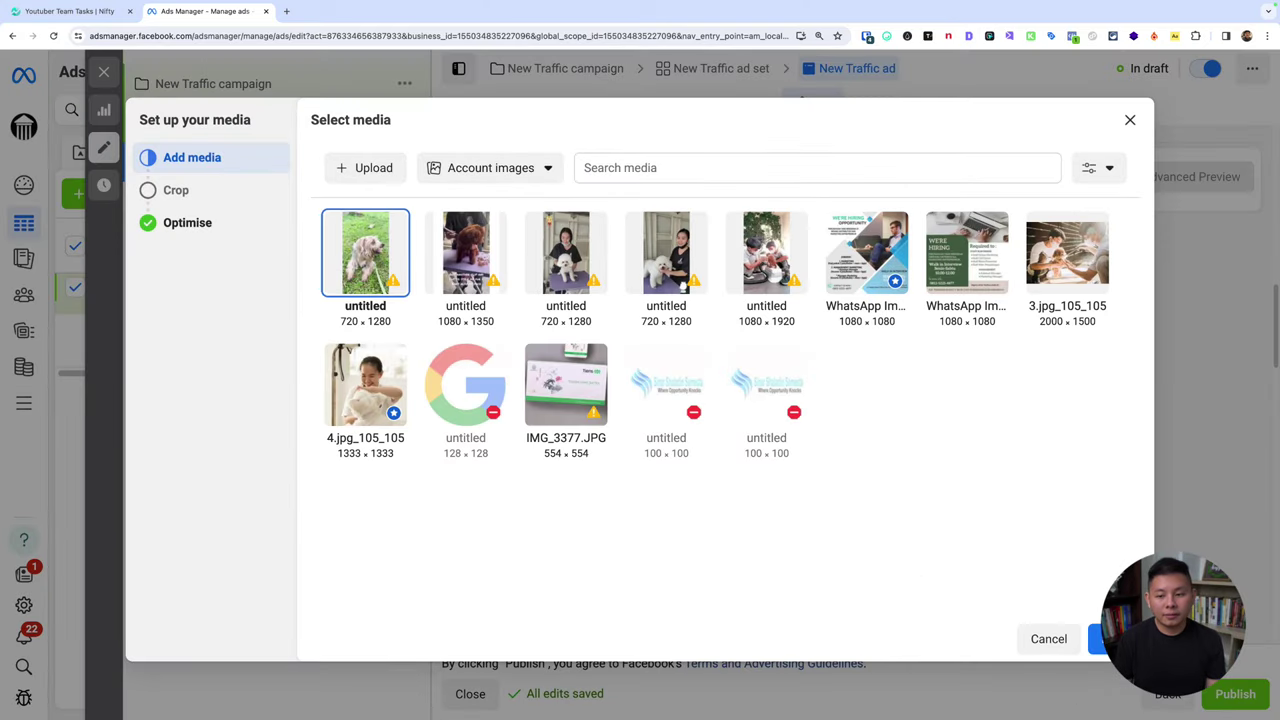
pyautogui.click(1100, 638)
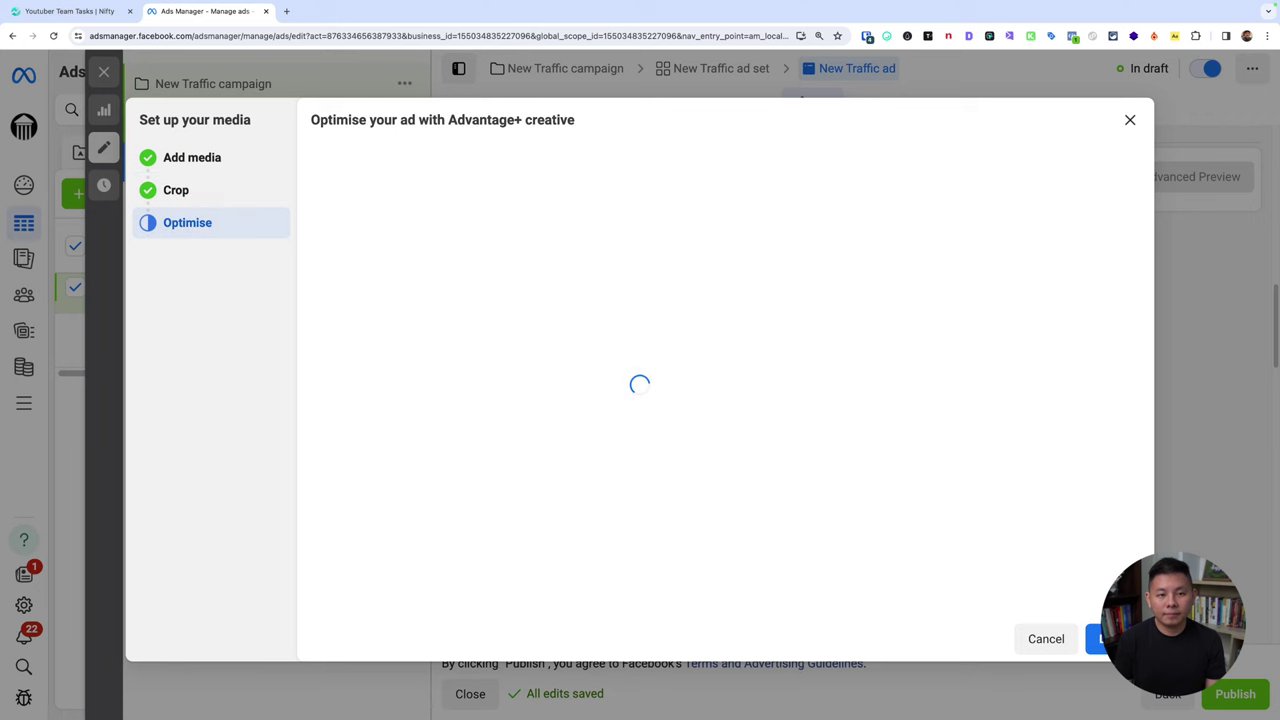
pyautogui.scroll(-3, 634, 360)
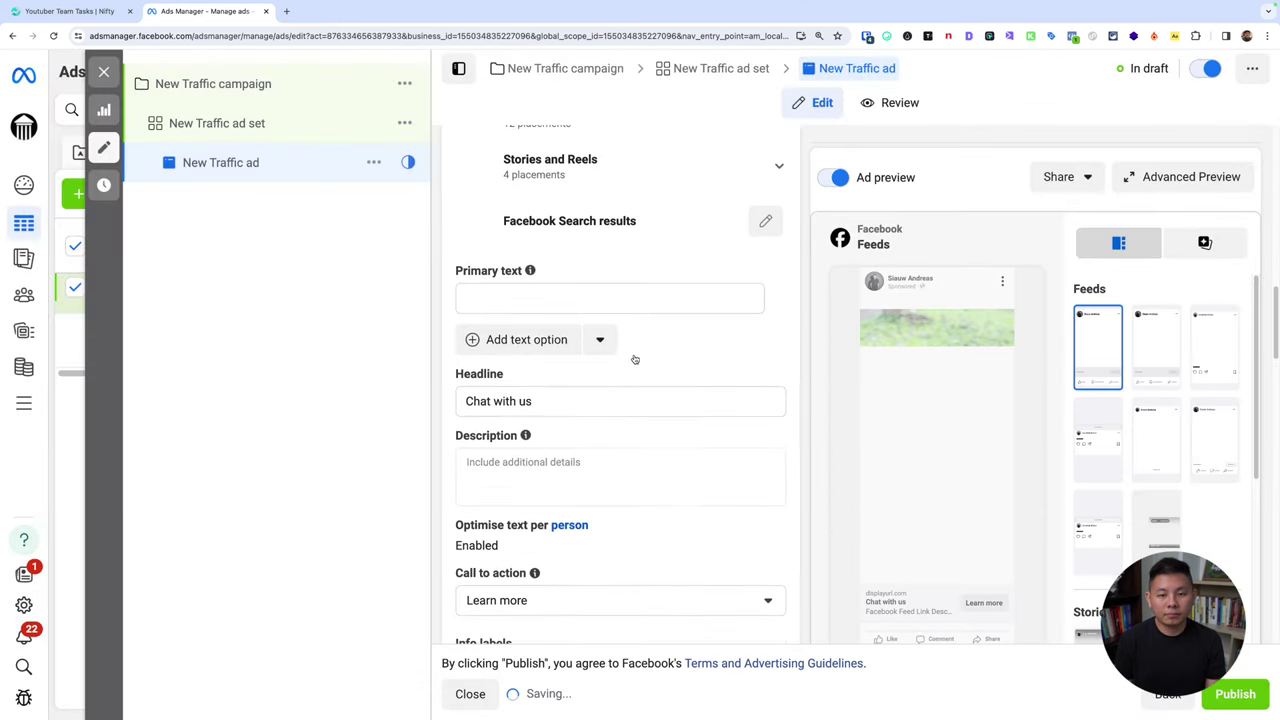
# Check the ad form with its preview and look at the available Advantage+ creative optimisations without changing them.
pyautogui.scroll(10, 634, 360)
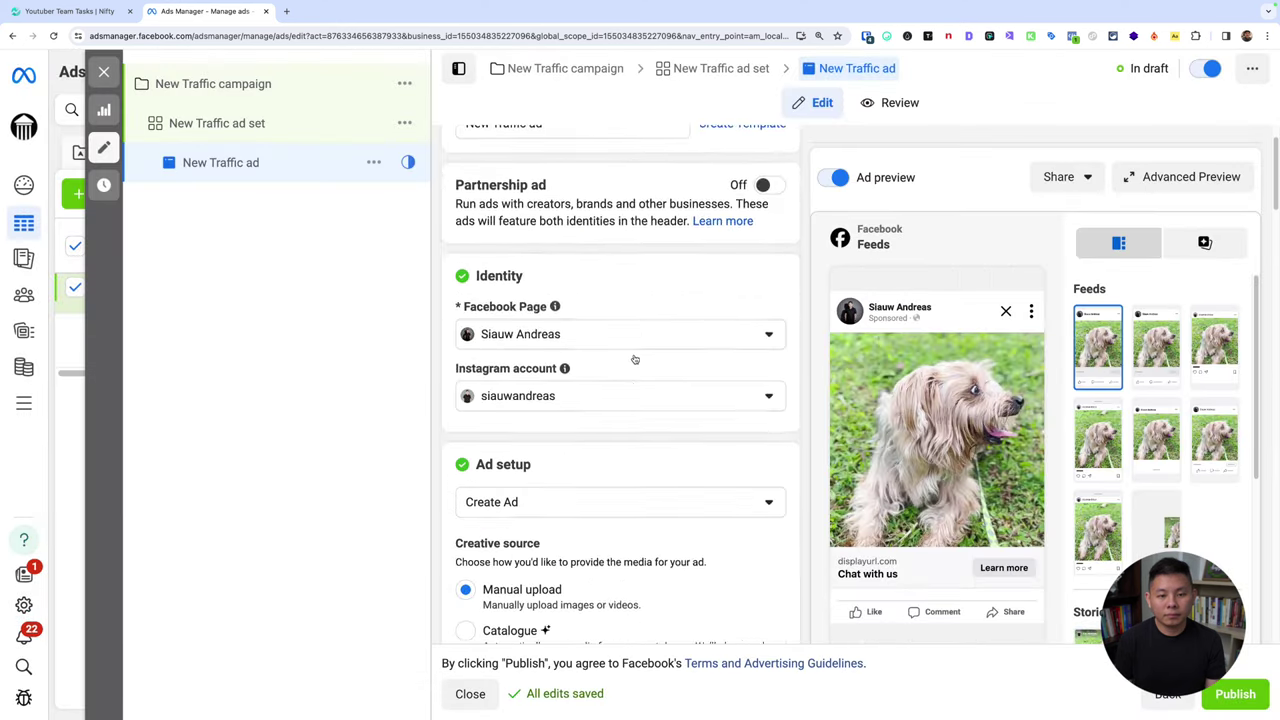
pyautogui.scroll(-15, 634, 360)
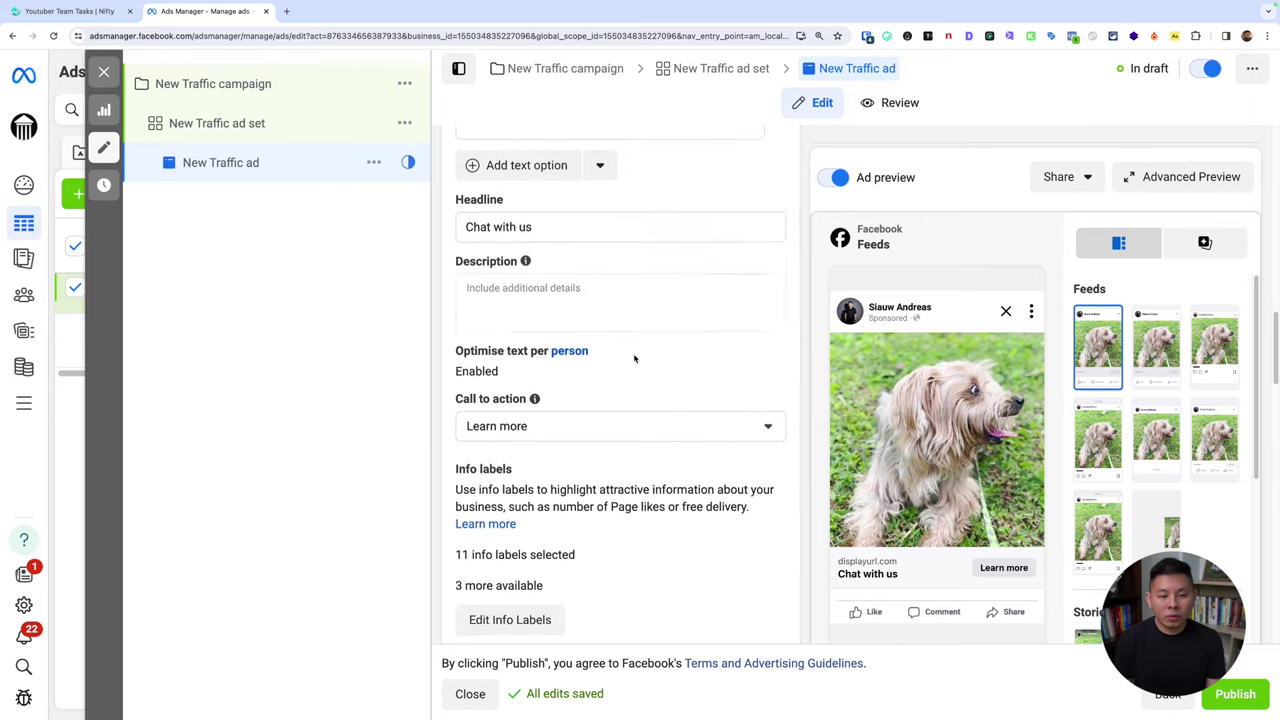
pyautogui.scroll(-3, 634, 358)
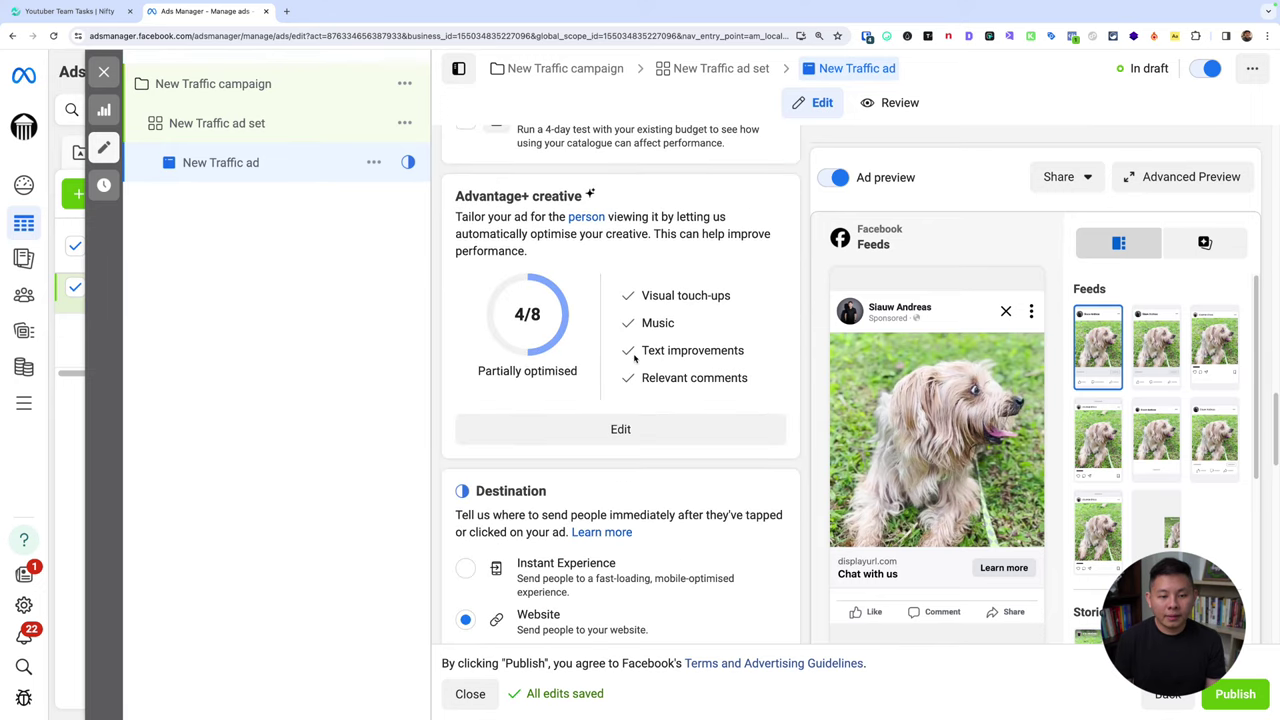
pyautogui.click(656, 432)
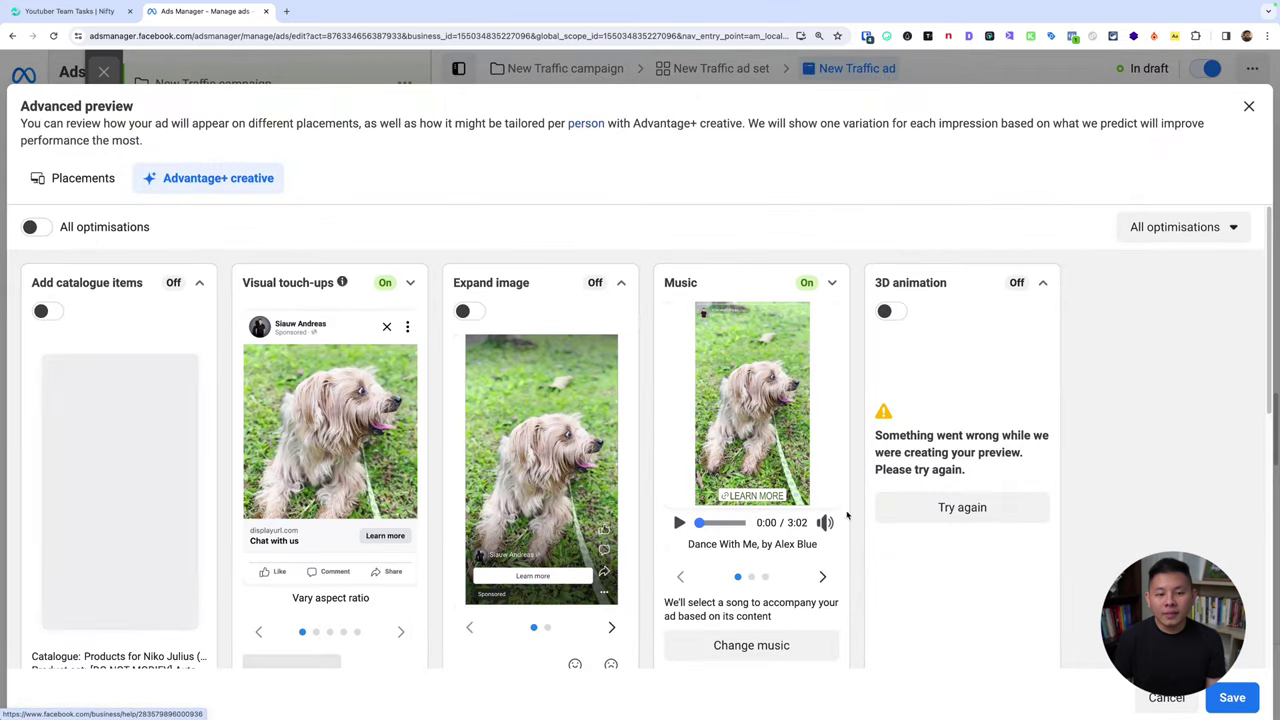
pyautogui.press('Escape')
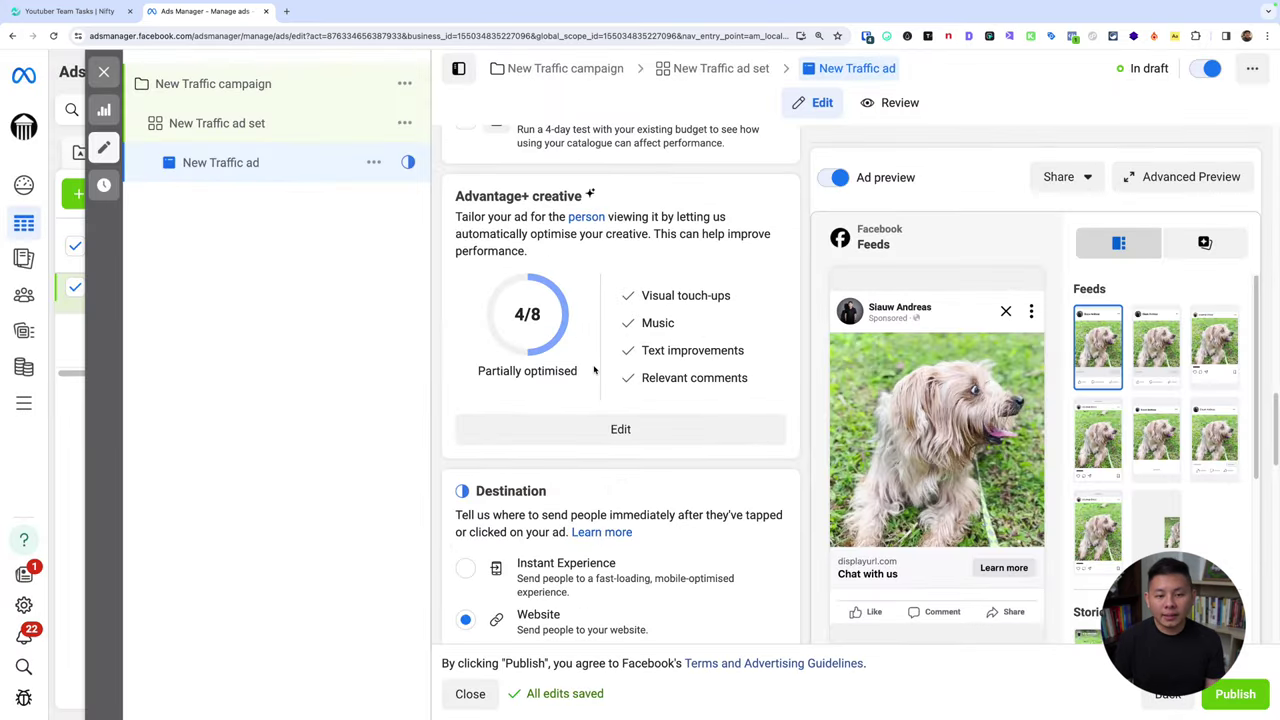
# Set the ad's primary text to "Segera rapihkan bulu anabul Kamu bersama groomer berpengalaman!".
pyautogui.scroll(8, 594, 370)
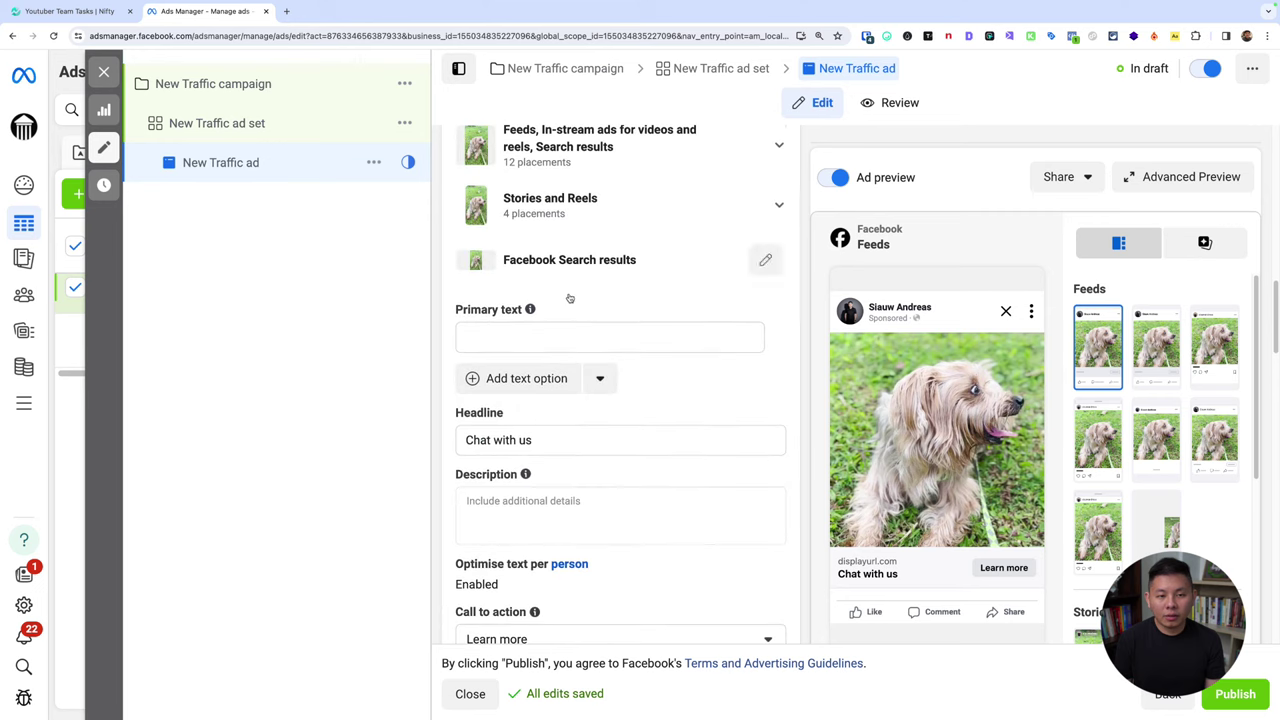
pyautogui.click(570, 333)
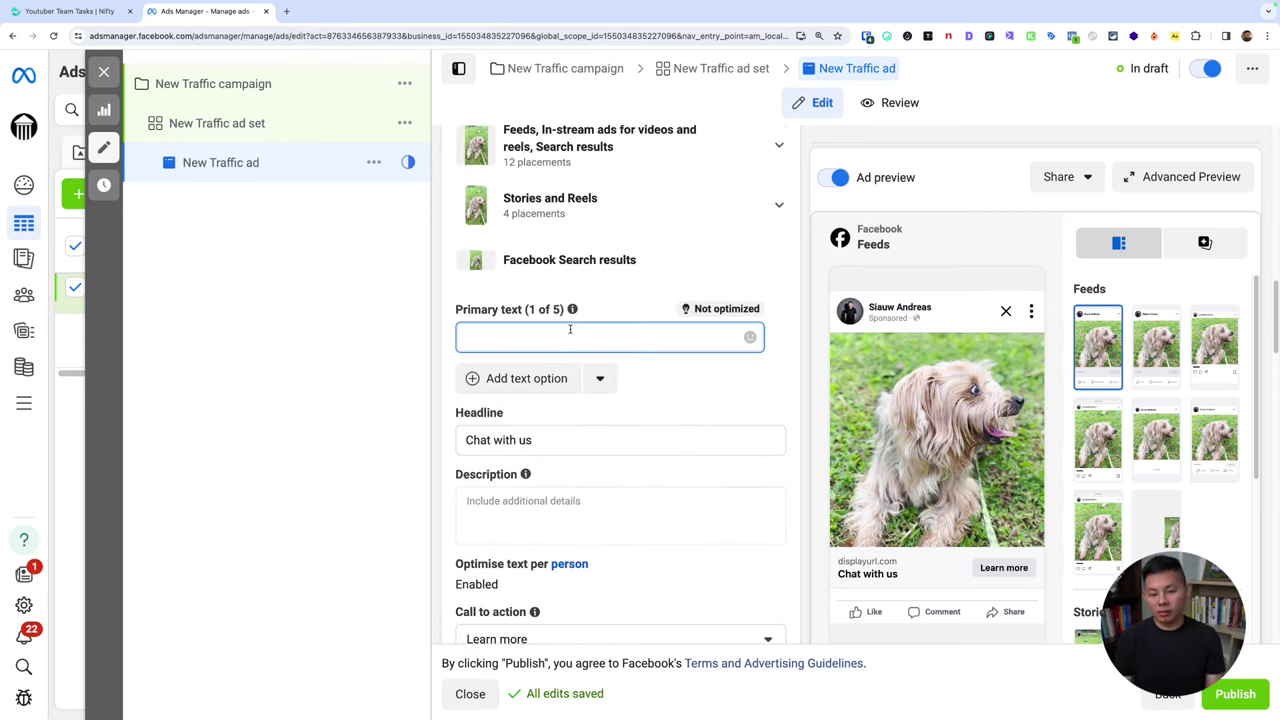
pyautogui.write('Segera ')
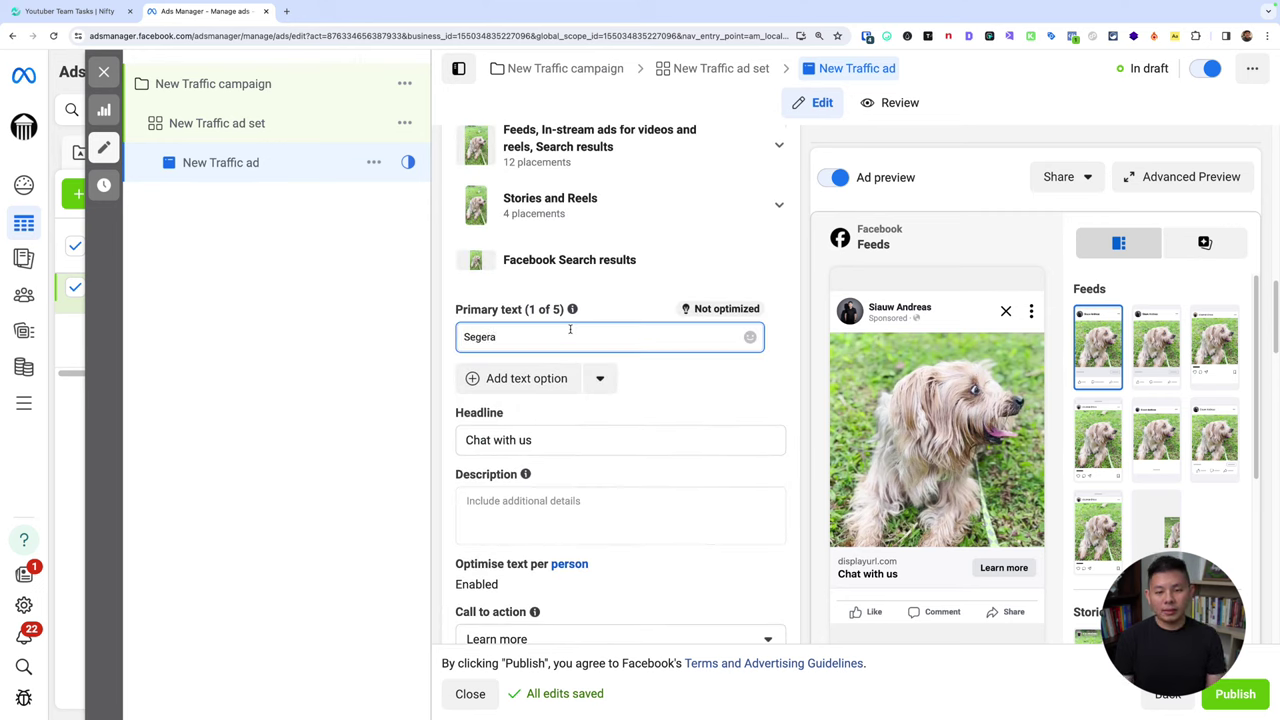
pyautogui.write('ra')
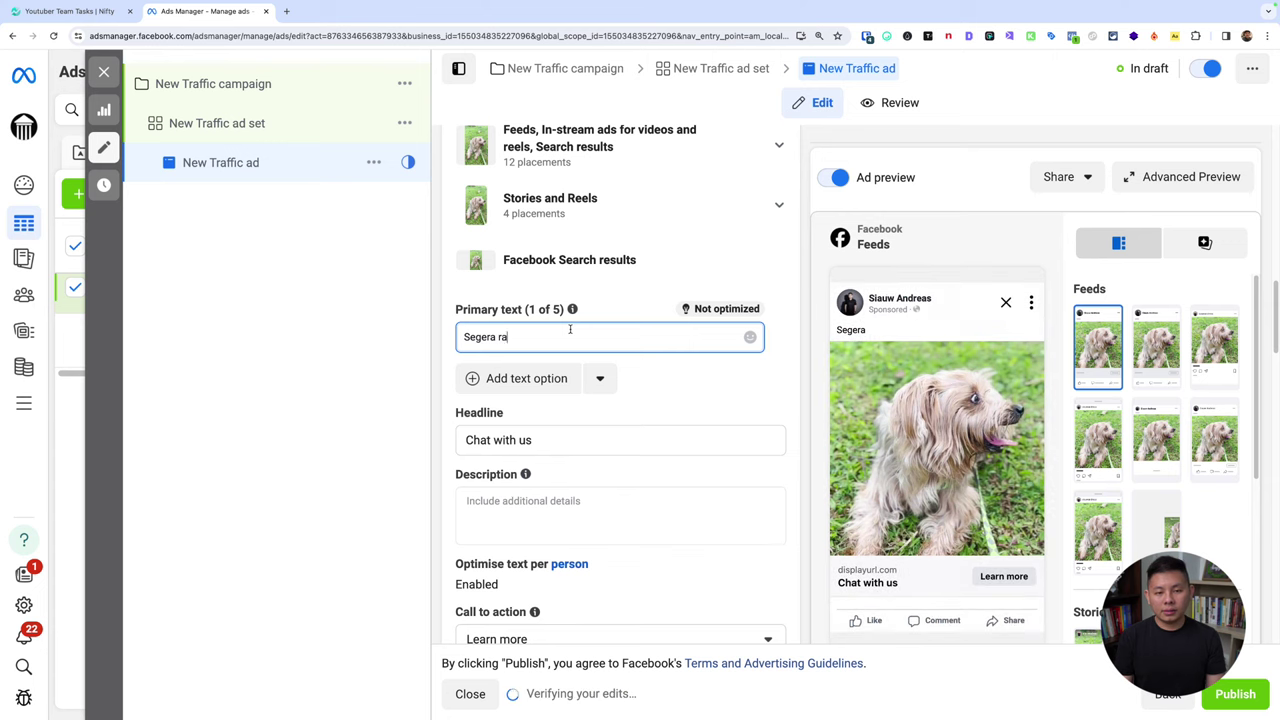
pyautogui.write('pihkan b')
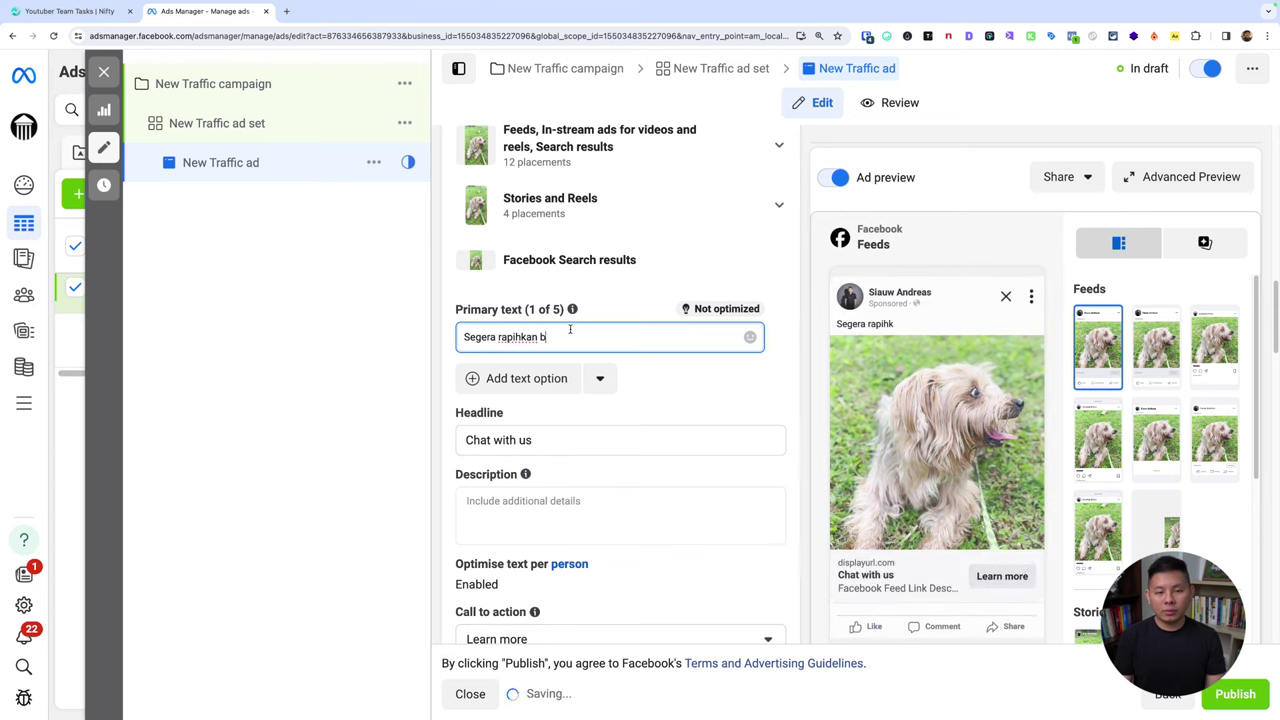
pyautogui.write('ulu anabul Kamu bersama jasa')
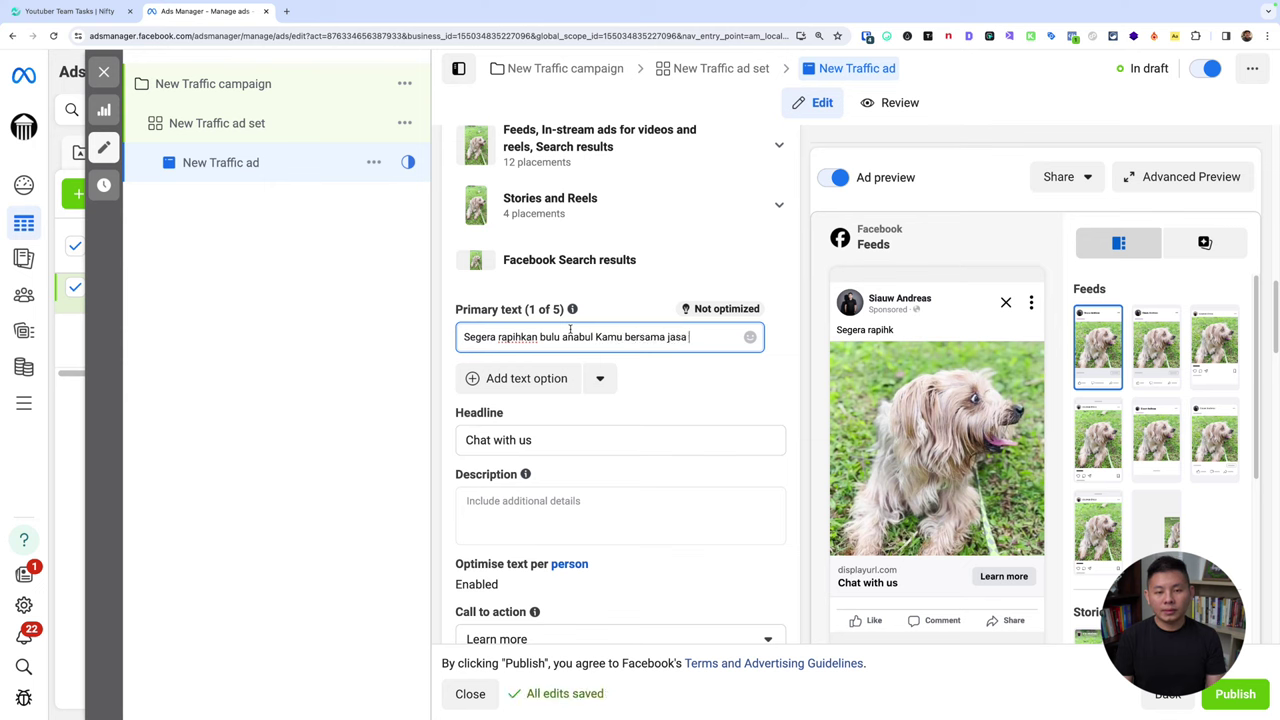
pyautogui.press('BackSpace')
pyautogui.press('BackSpace')
pyautogui.press('BackSpace')
pyautogui.press('BackSpace')
pyautogui.write('groo')
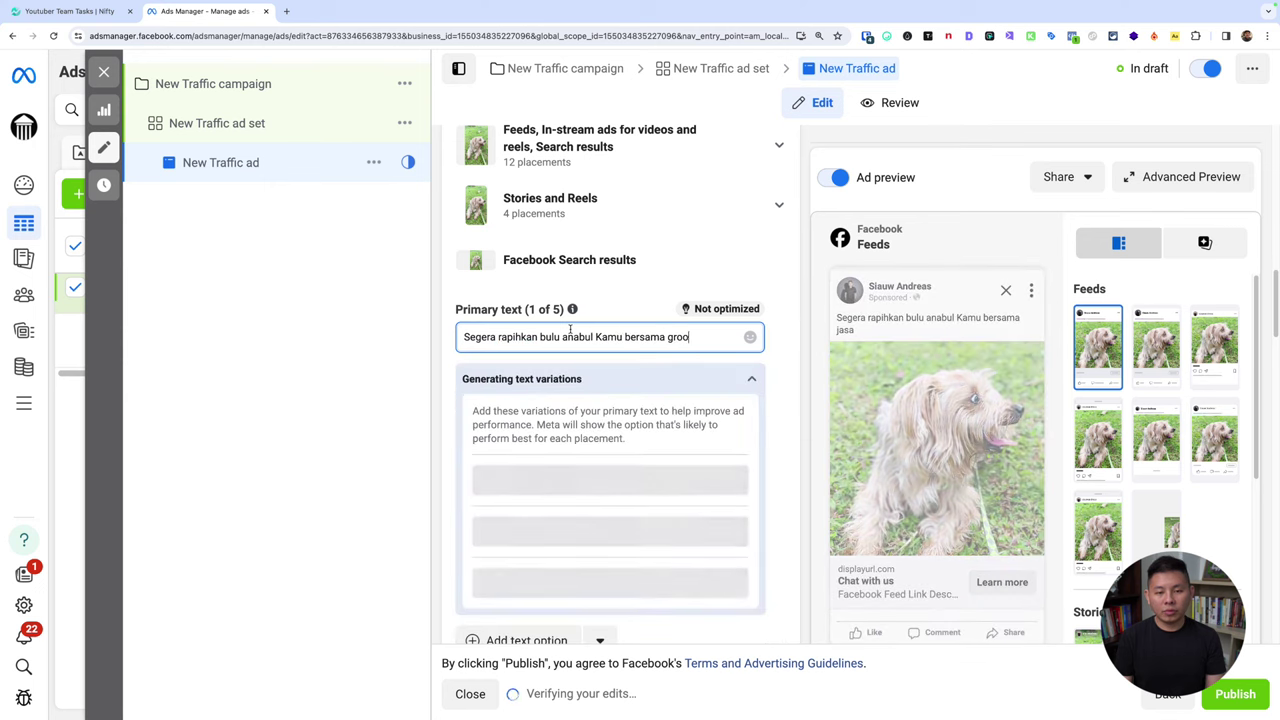
pyautogui.write('mer berpengalaman!')
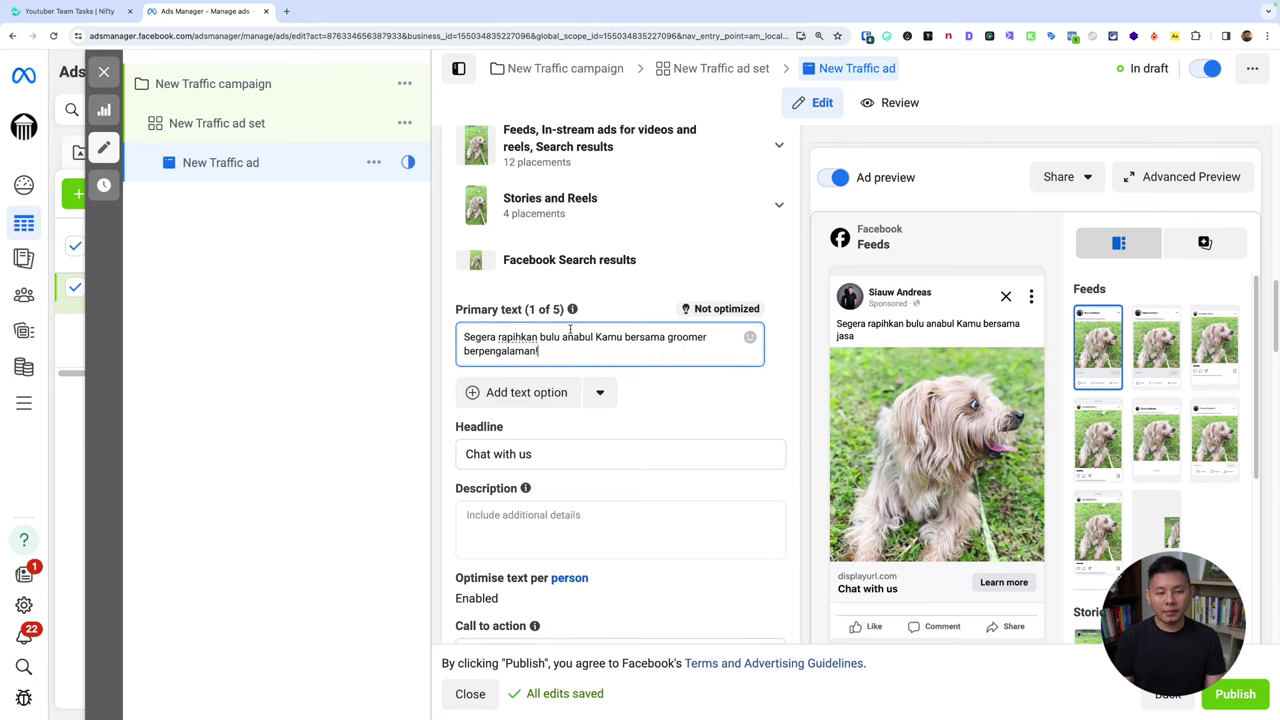
pyautogui.click(812, 333)
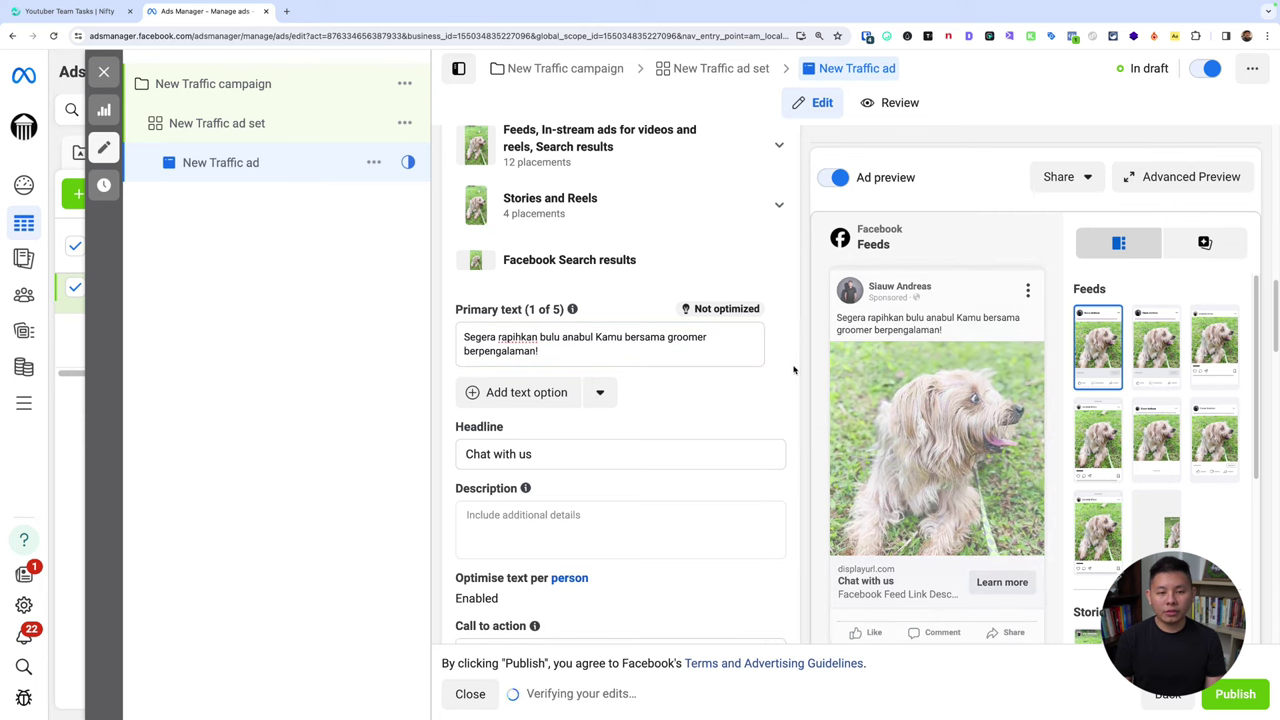
# Read the optimisation advice given for the ad's primary text.
pyautogui.click(717, 351)
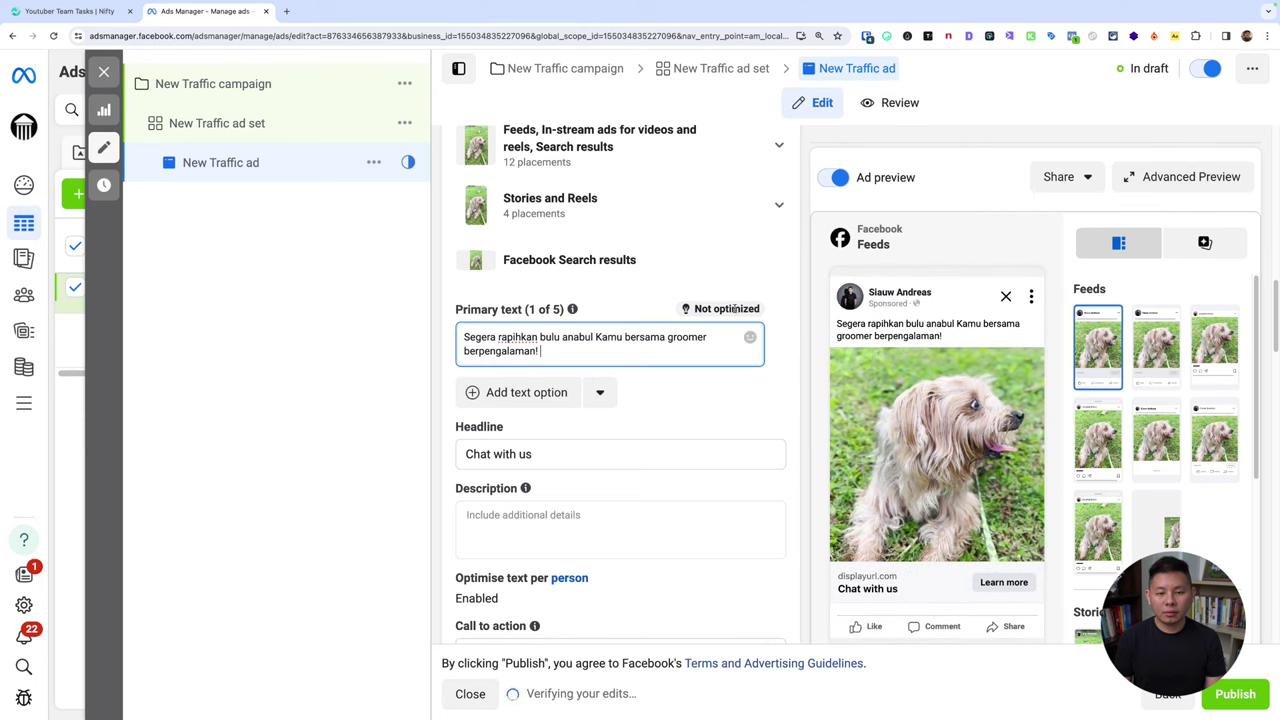
pyautogui.click(735, 309)
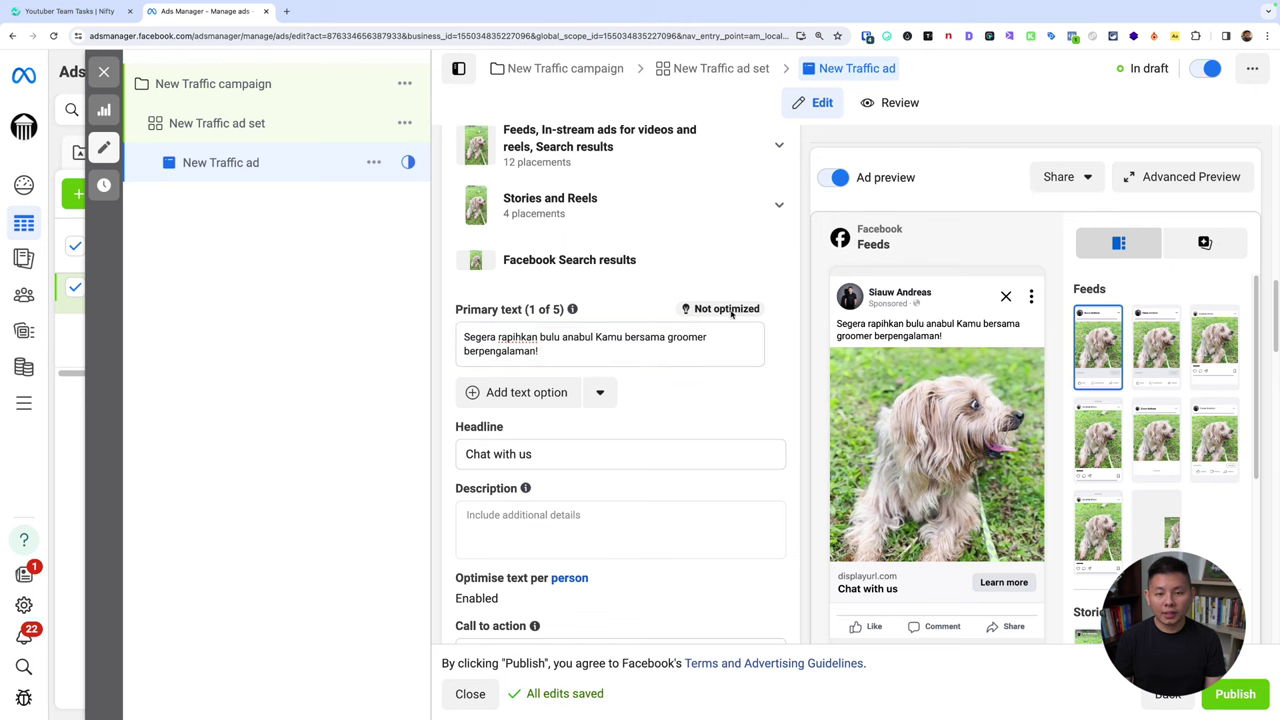
pyautogui.moveTo(732, 312)
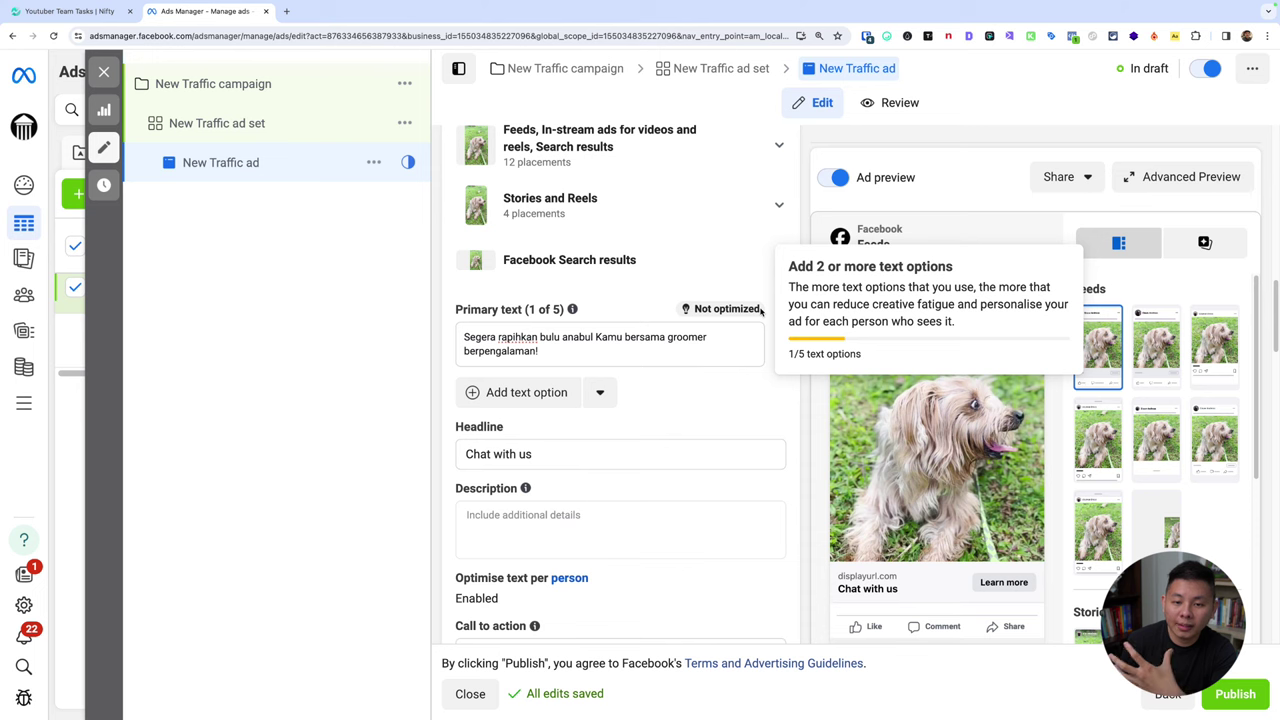
# Enable all Advantage+ creative optimisations for the ad, check their previews and save them.
pyautogui.scroll(-7, 791, 442)
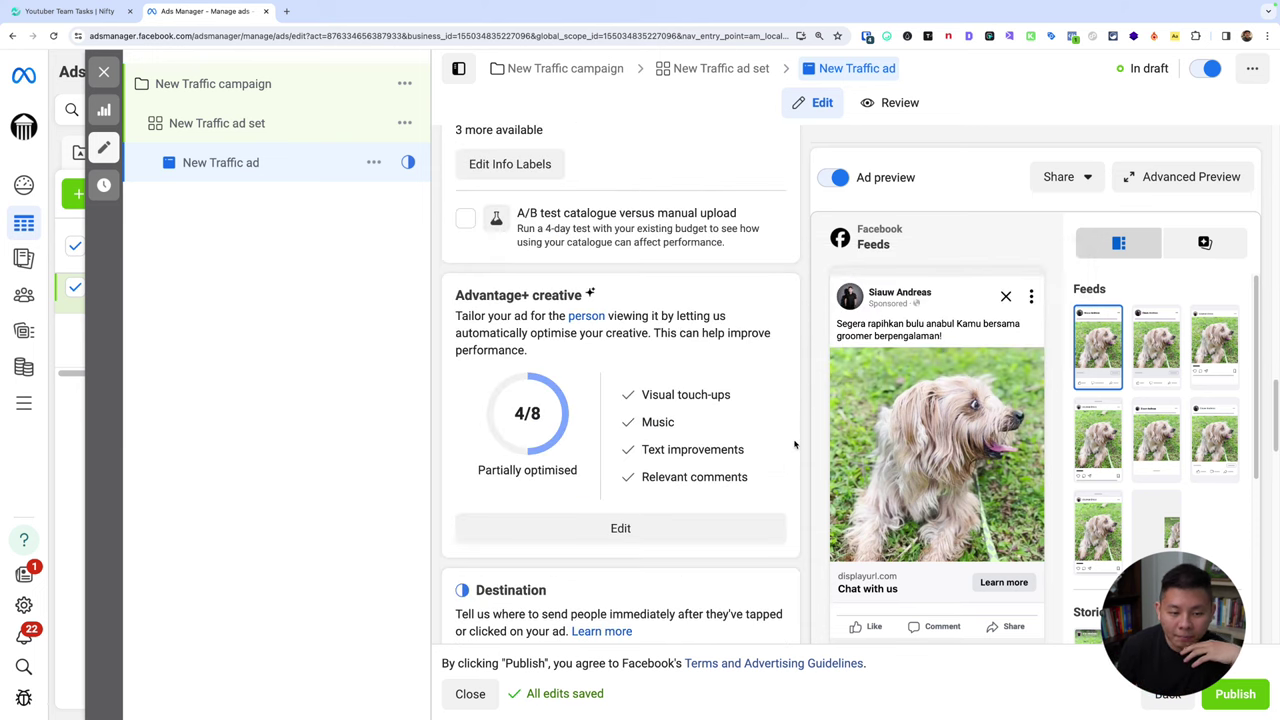
pyautogui.scroll(-1, 557, 491)
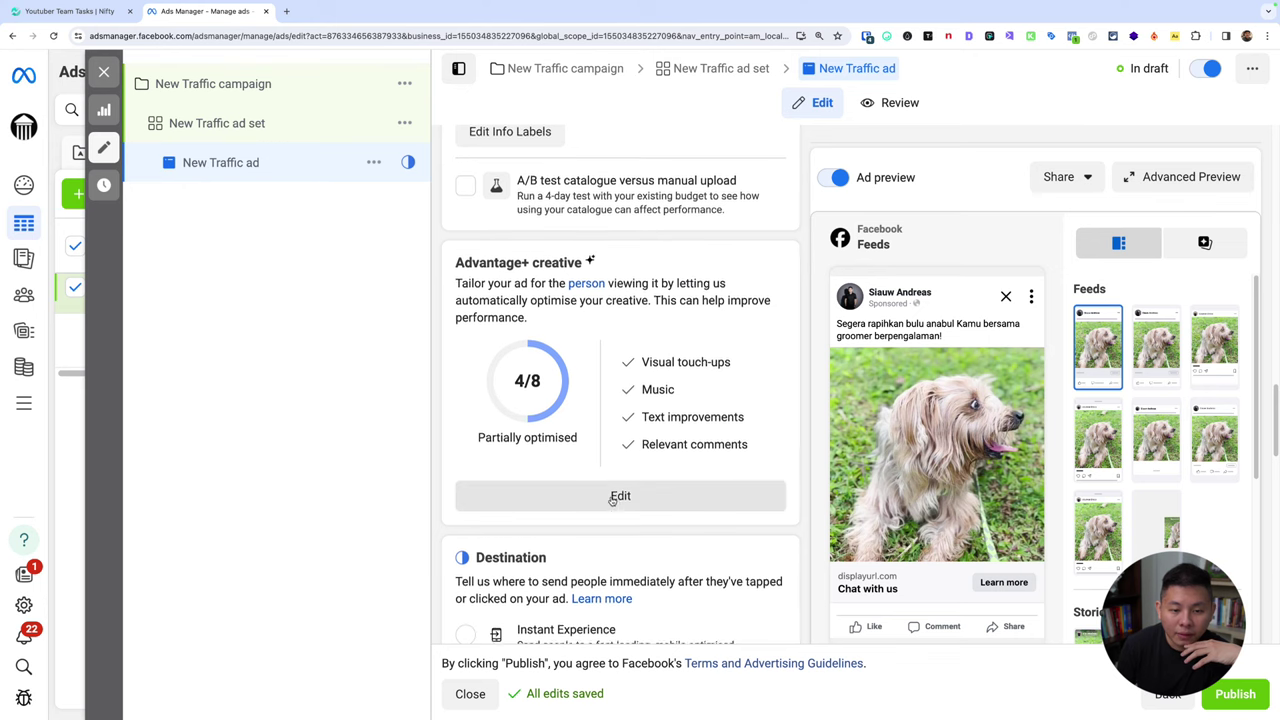
pyautogui.scroll(-2, 620, 470)
pyautogui.click(655, 407)
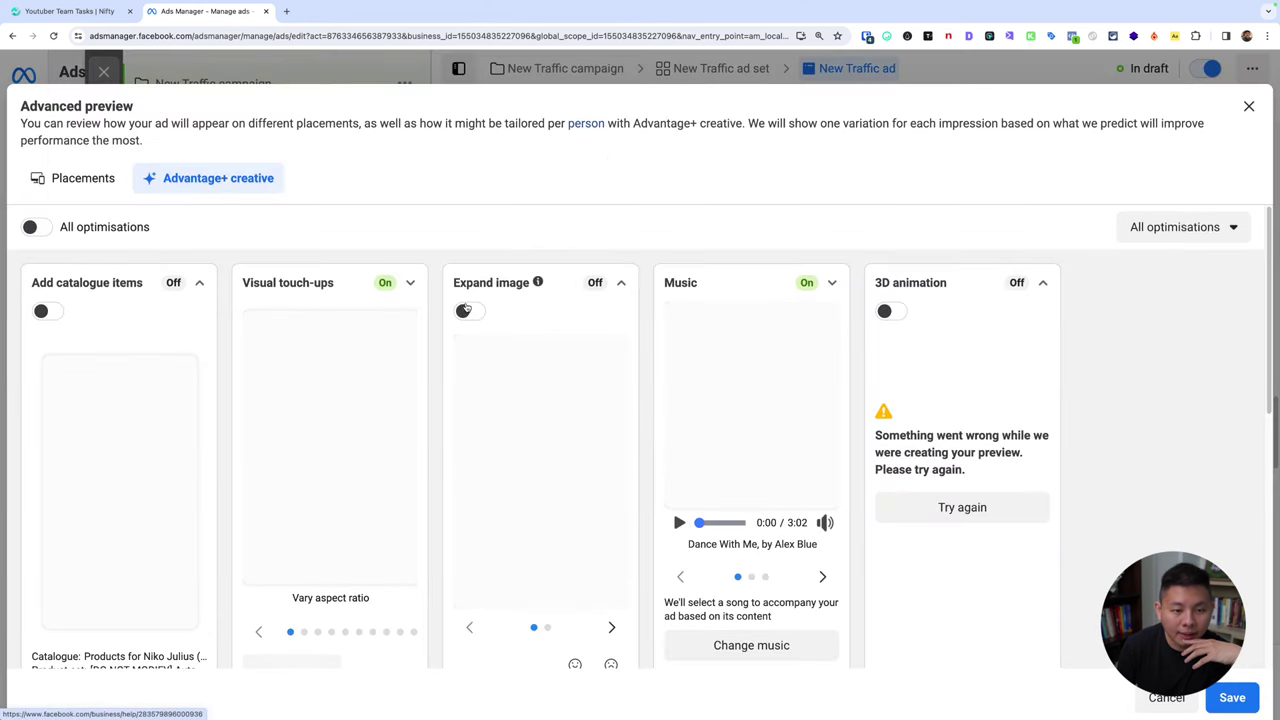
pyautogui.click(34, 227)
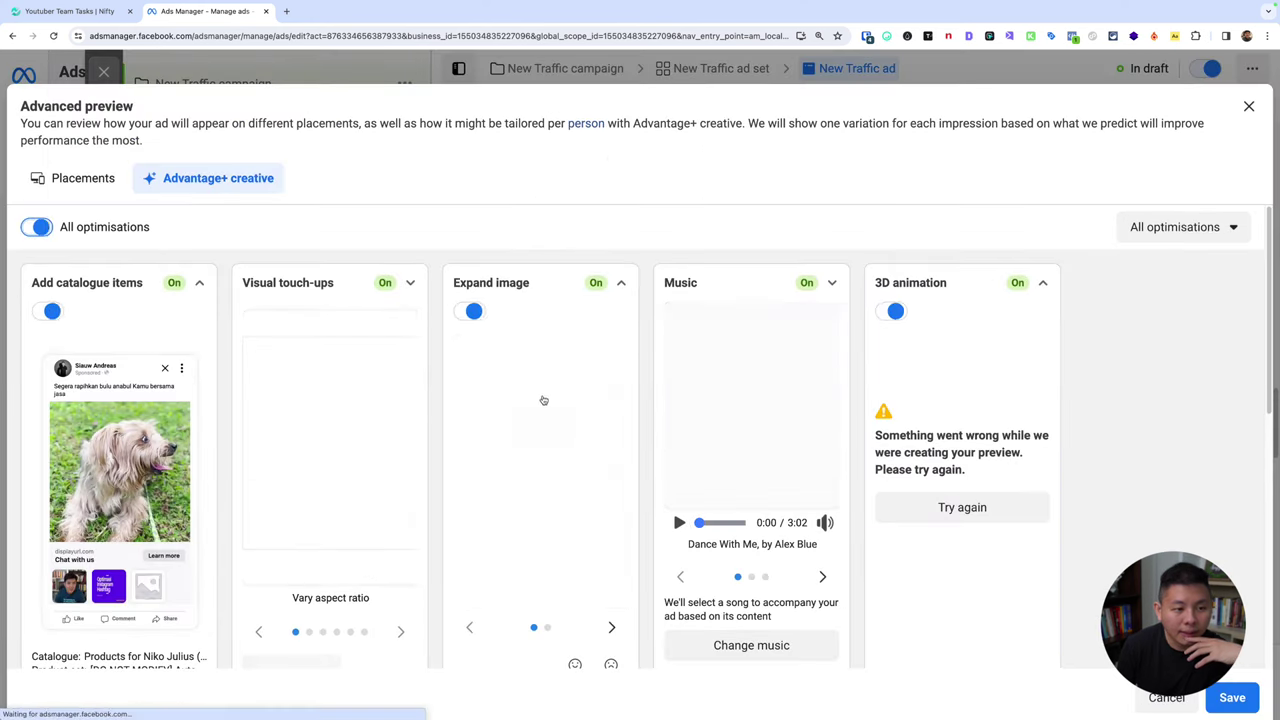
pyautogui.scroll(-3, 676, 443)
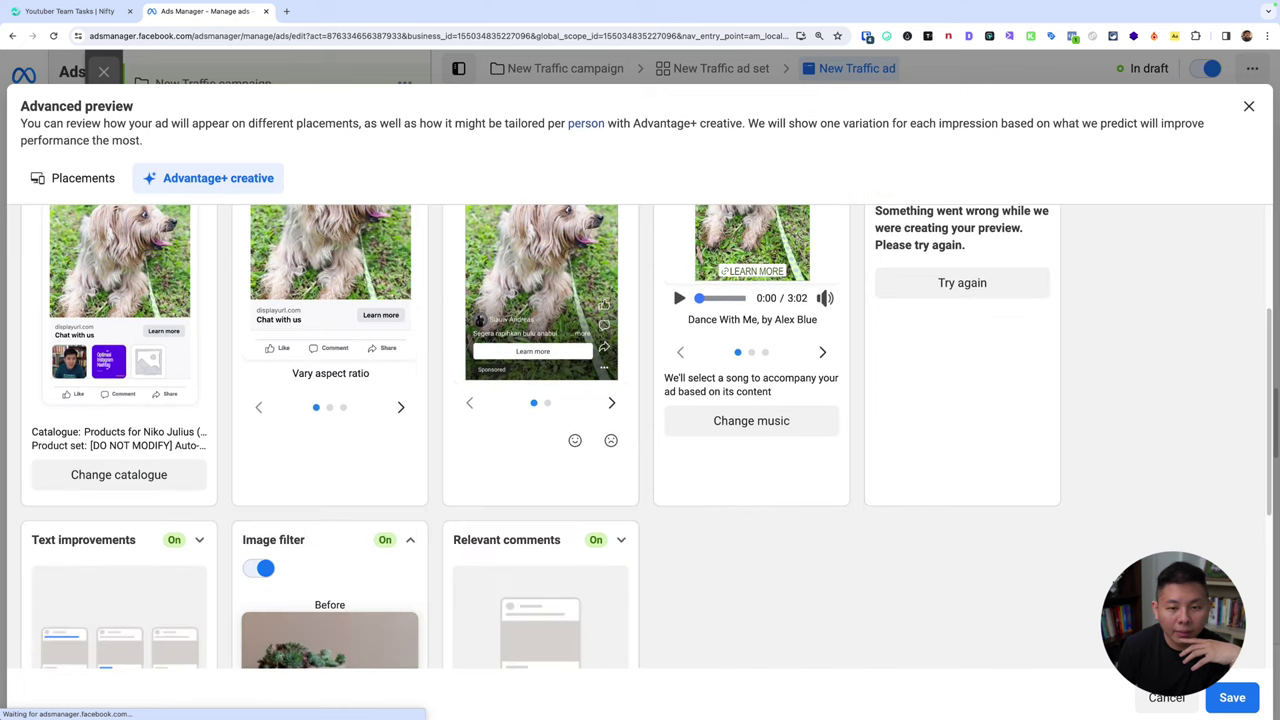
pyautogui.scroll(2, 805, 440)
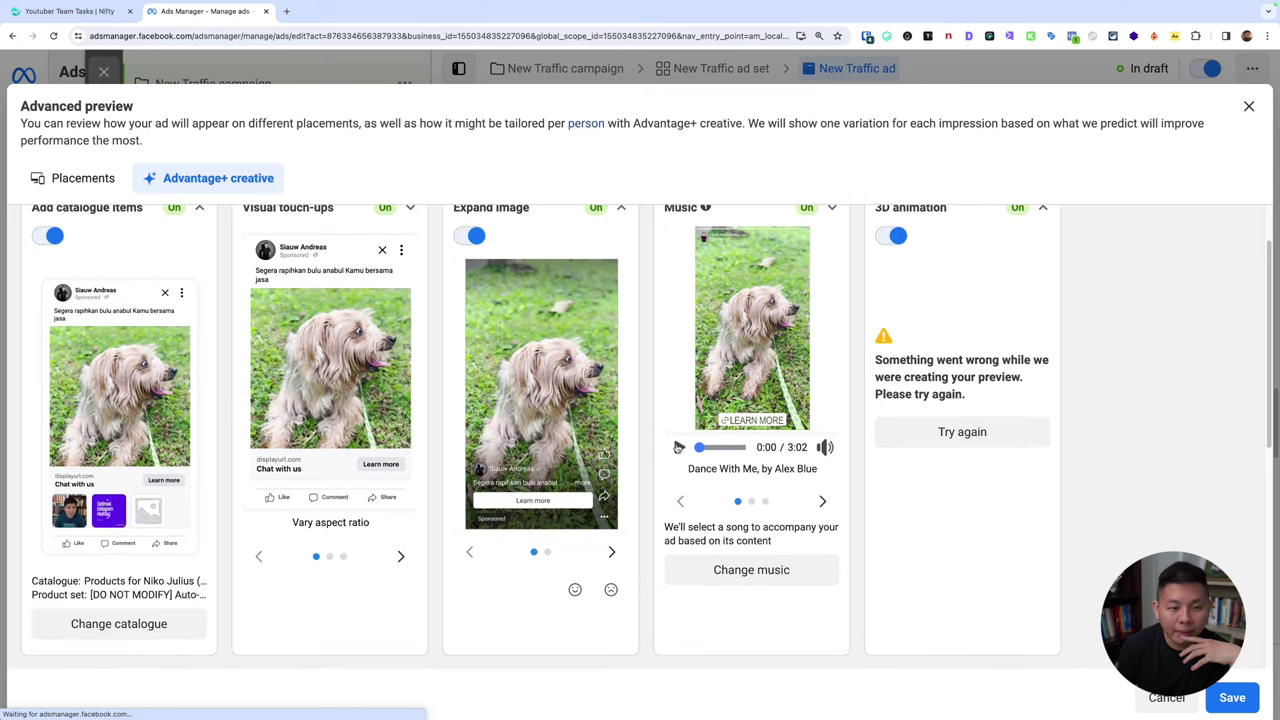
pyautogui.scroll(-3, 734, 529)
pyautogui.scroll(-2, 846, 520)
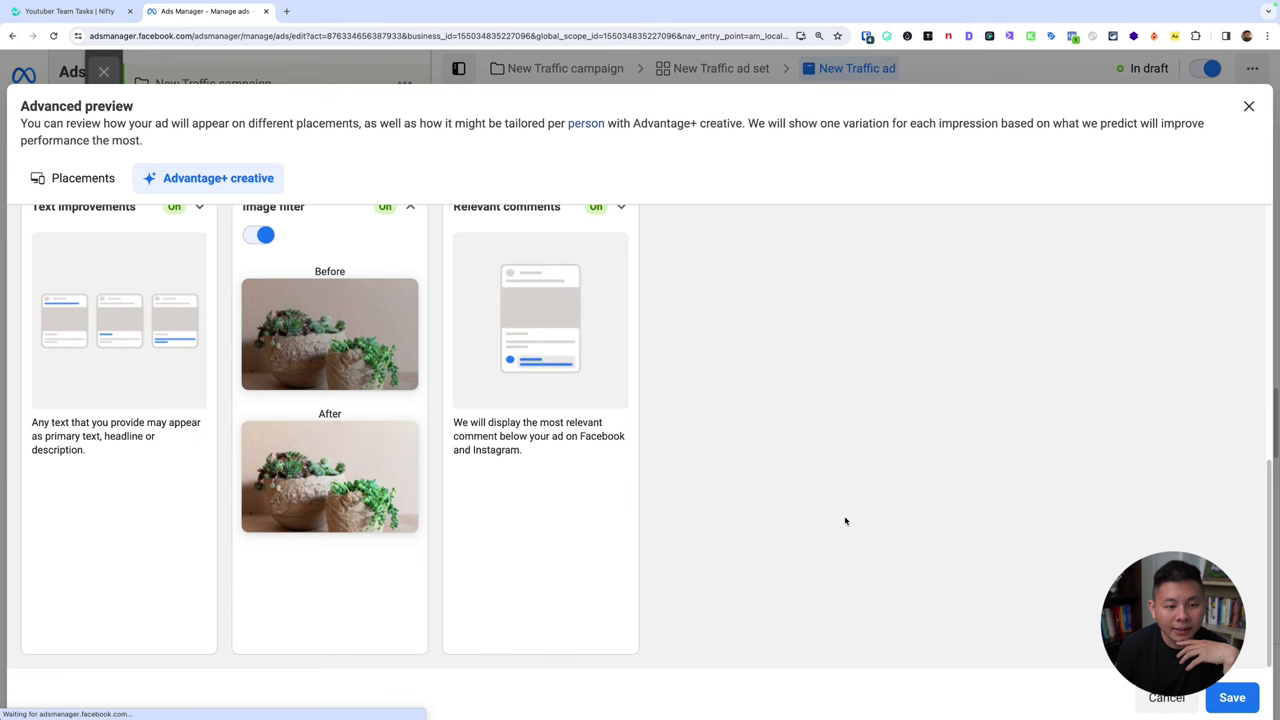
pyautogui.click(1231, 697)
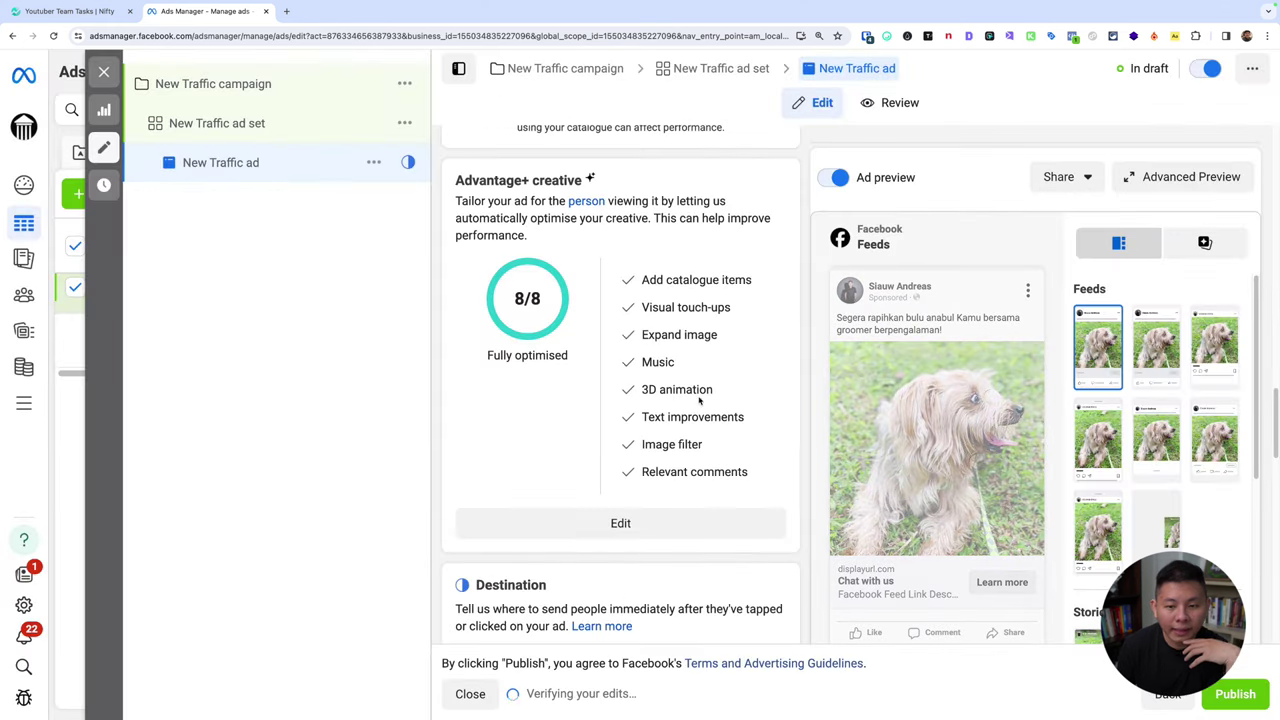
# Set the ad destination's website URL to google.com.
pyautogui.scroll(-2, 692, 403)
pyautogui.scroll(-1, 692, 399)
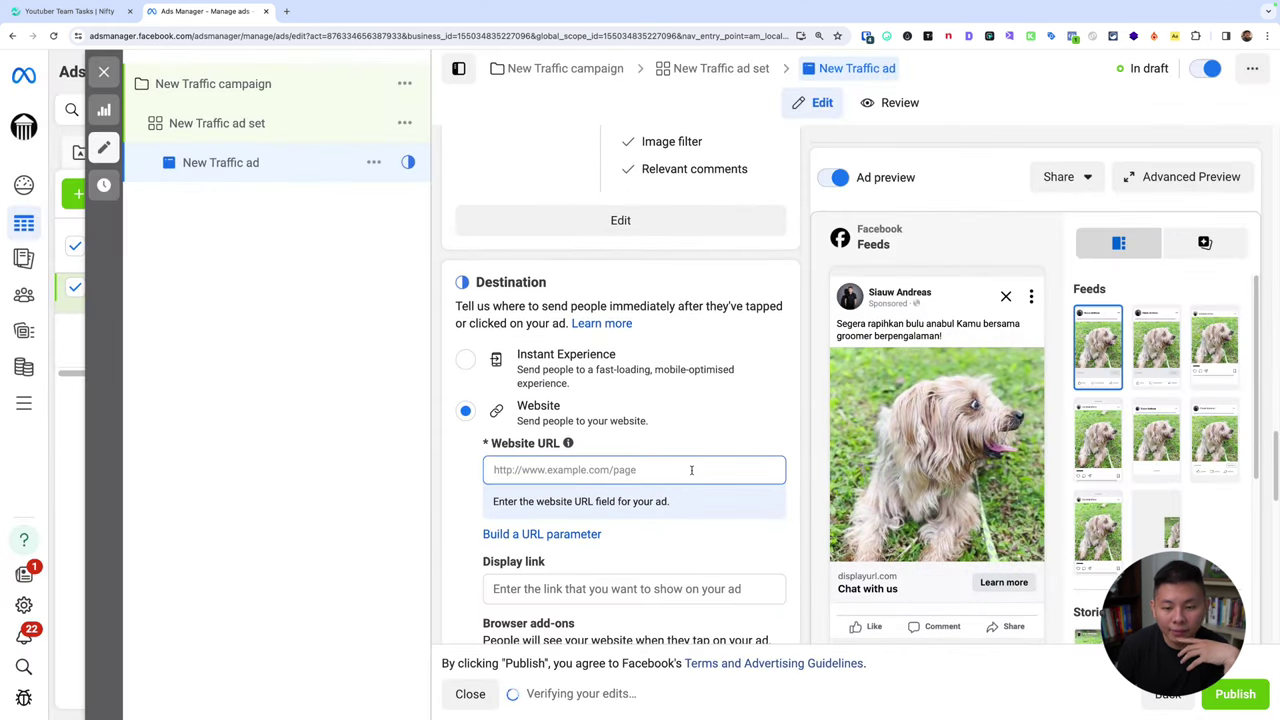
pyautogui.scroll(-1, 691, 470)
pyautogui.click(600, 387)
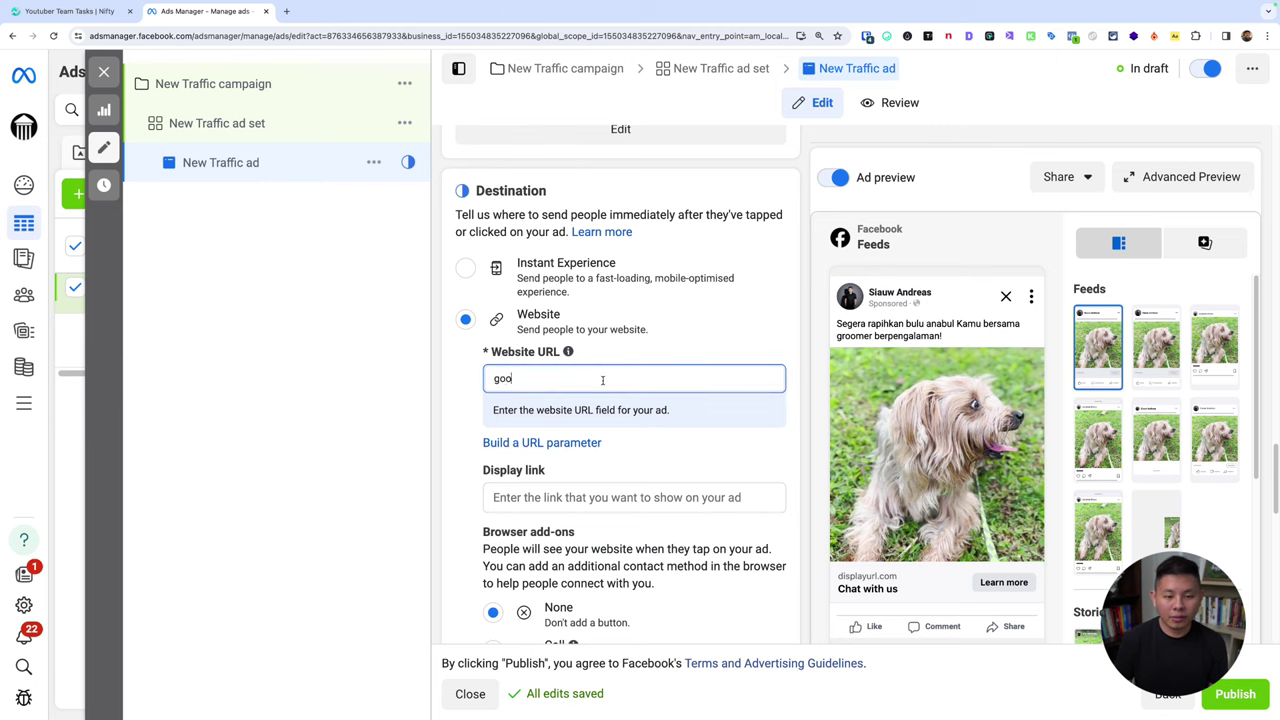
pyautogui.click(446, 378)
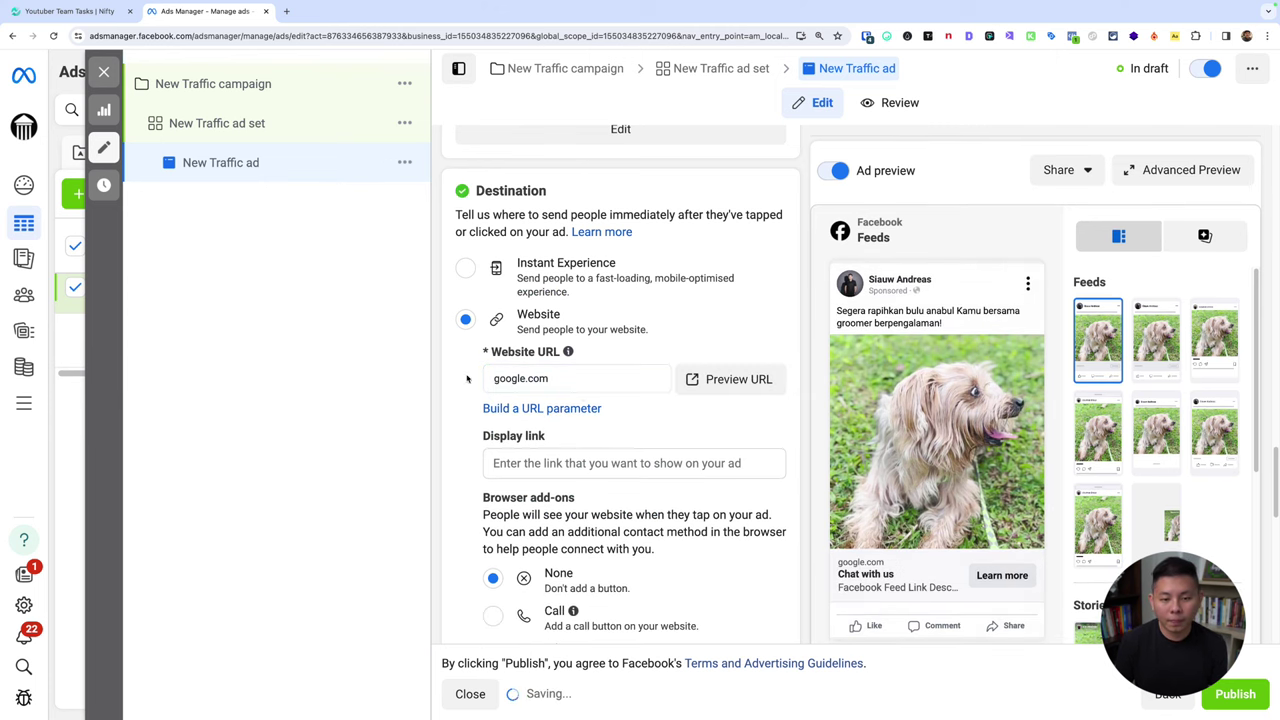
# Review the ad's call to action, info labels and Advantage+ creative summary.
pyautogui.scroll(5, 583, 397)
pyautogui.scroll(2, 583, 397)
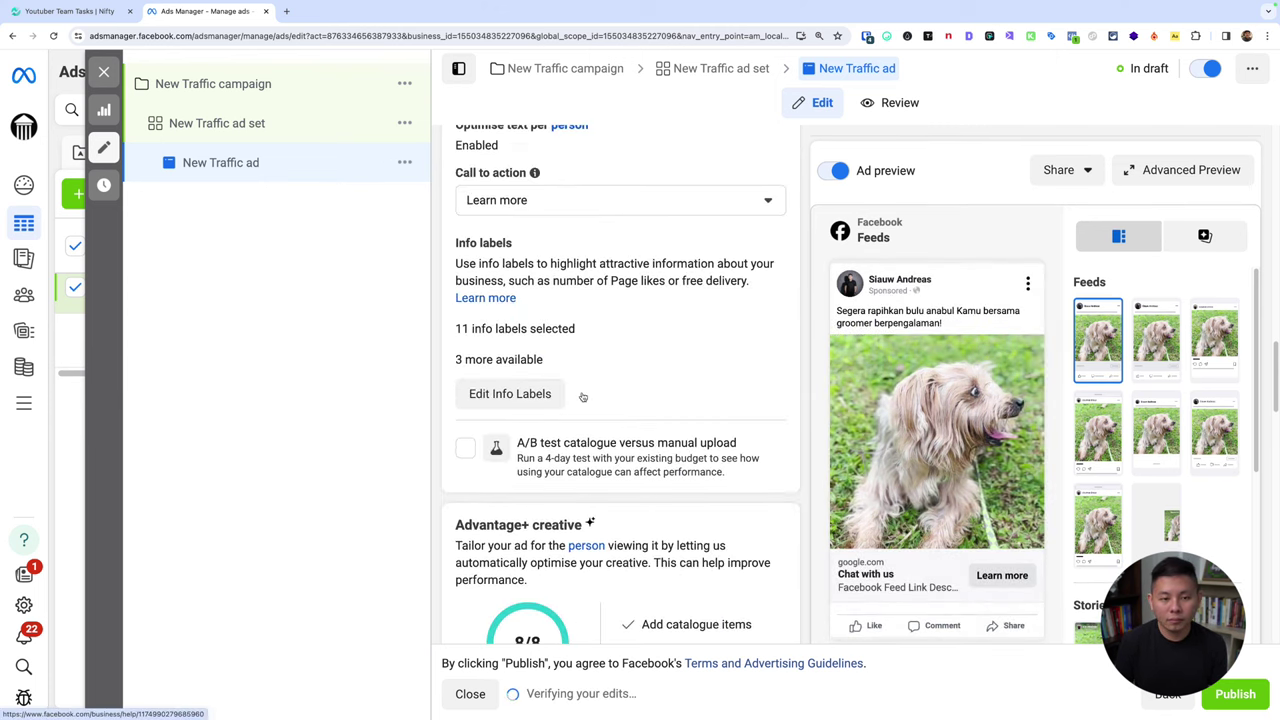
pyautogui.scroll(-3, 583, 397)
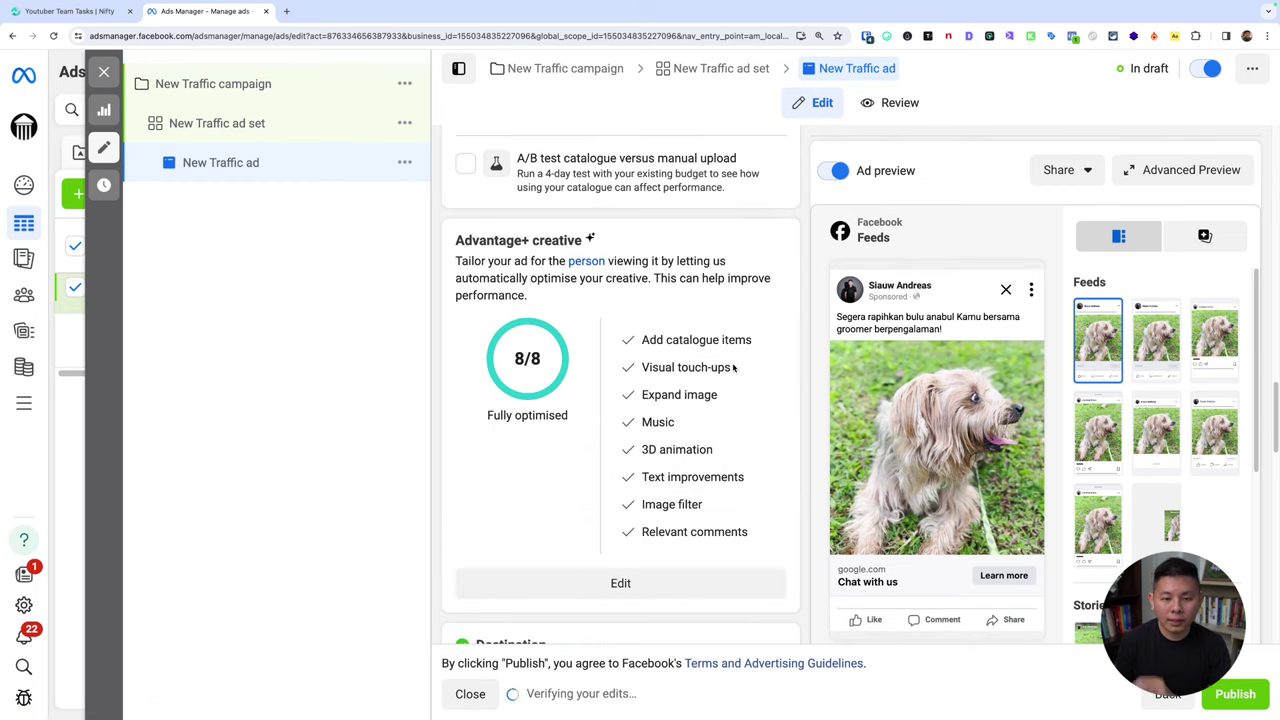
pyautogui.scroll(-1, 733, 368)
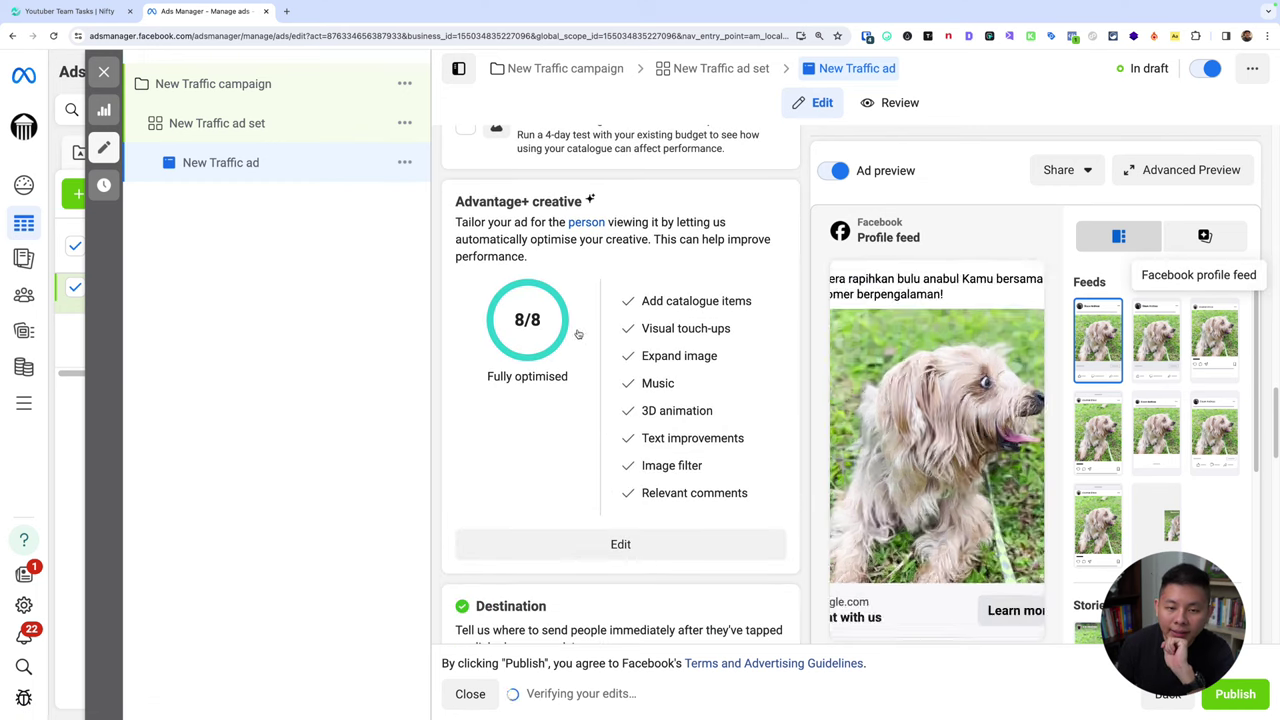
# Look over the ad's list of Advantage+ creative optimisations and its website destination and browser add-on options.
pyautogui.moveTo(640, 356); pyautogui.dragTo(749, 361)
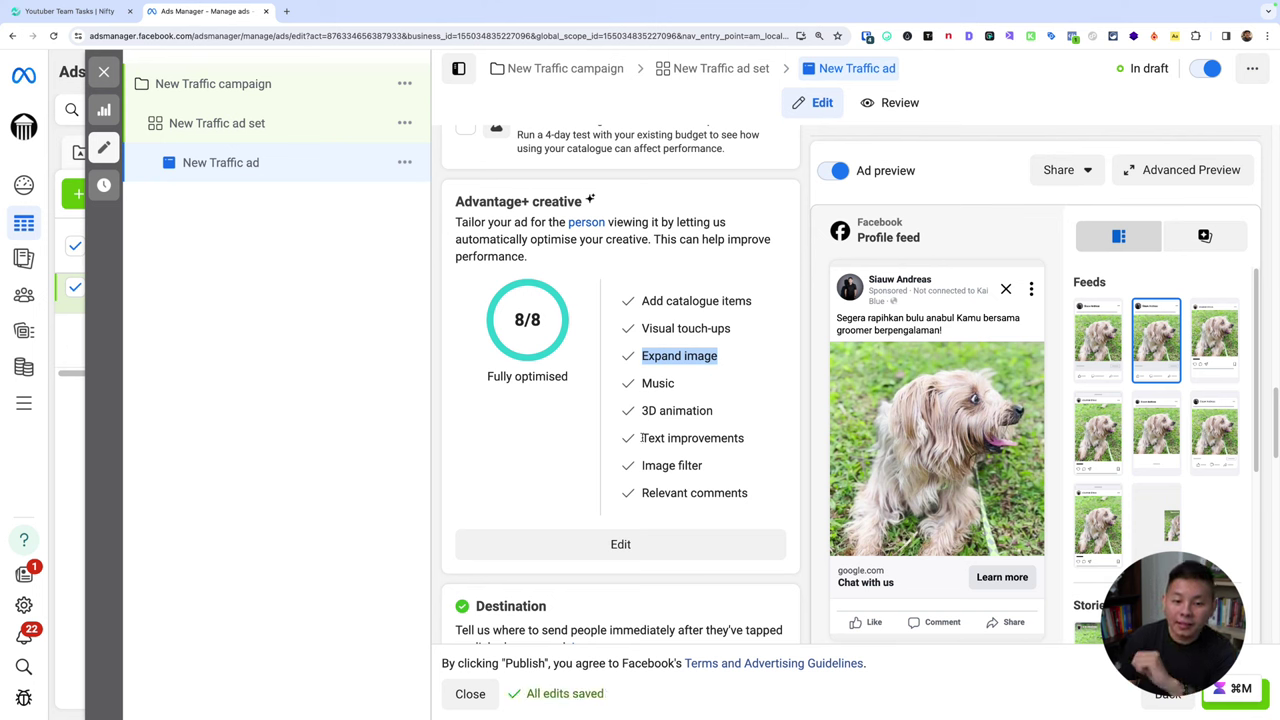
pyautogui.moveTo(641, 438); pyautogui.dragTo(654, 470)
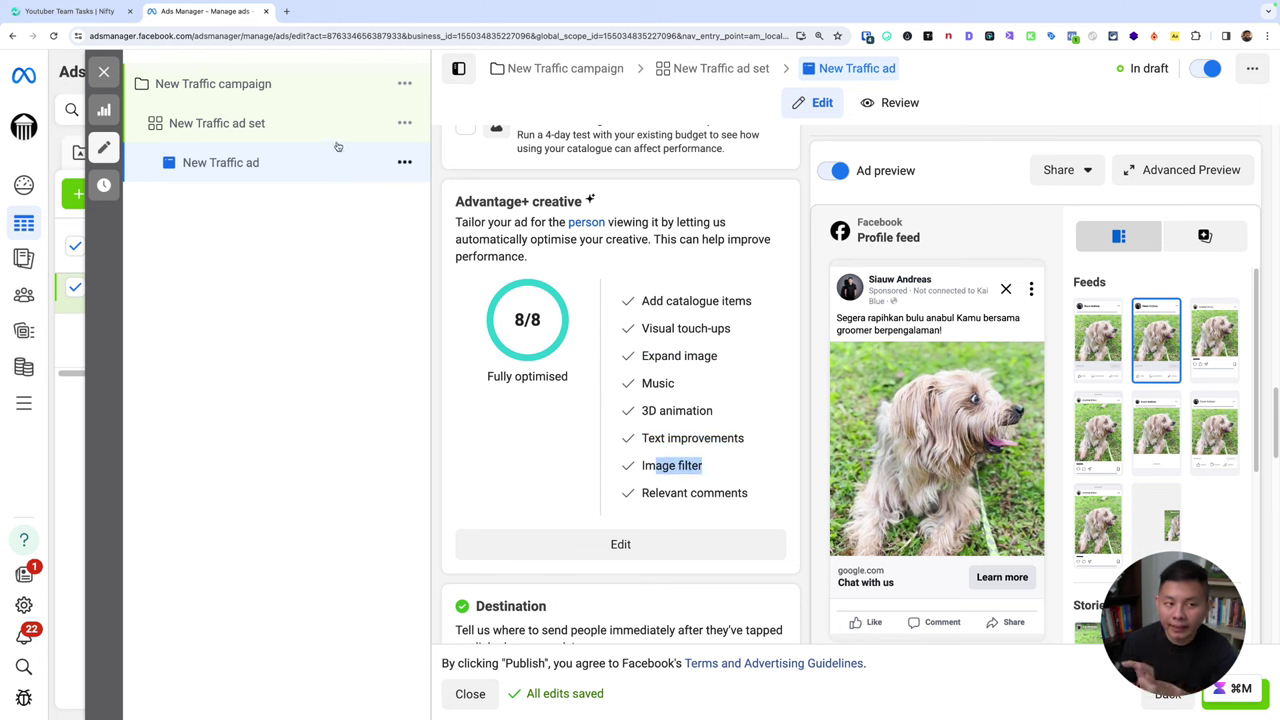
pyautogui.scroll(-10, 711, 431)
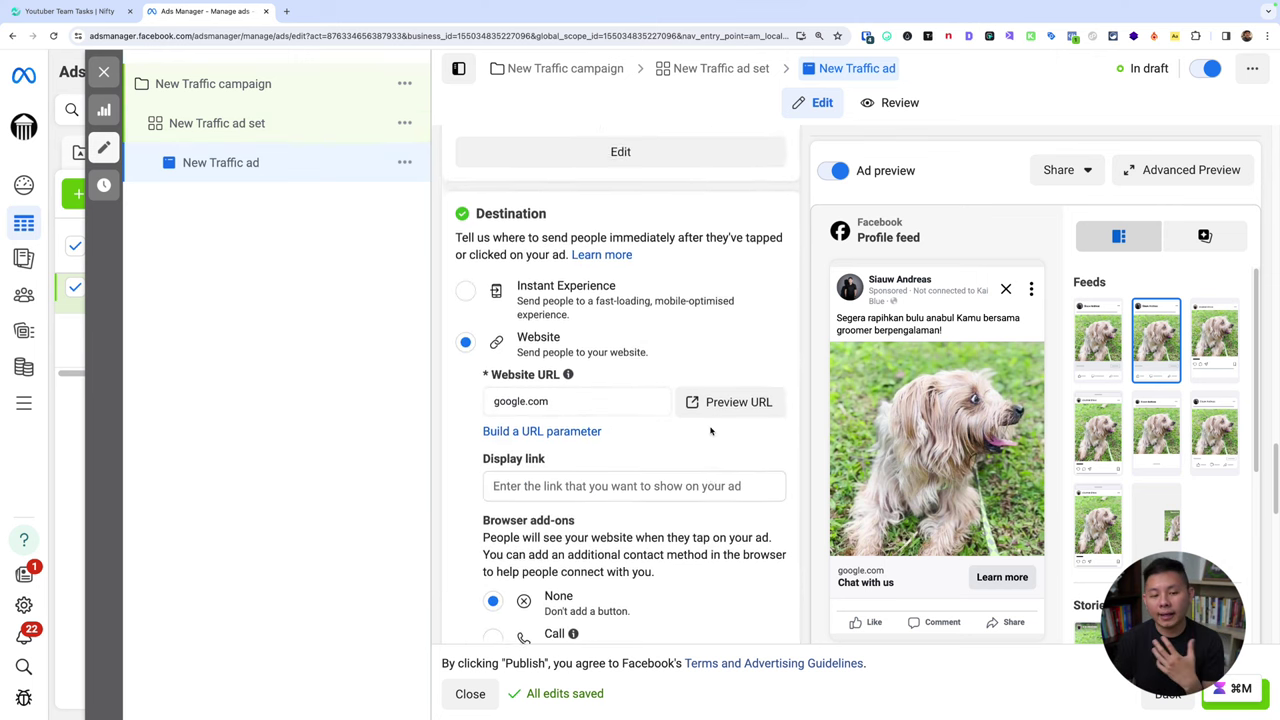
pyautogui.scroll(-1, 711, 431)
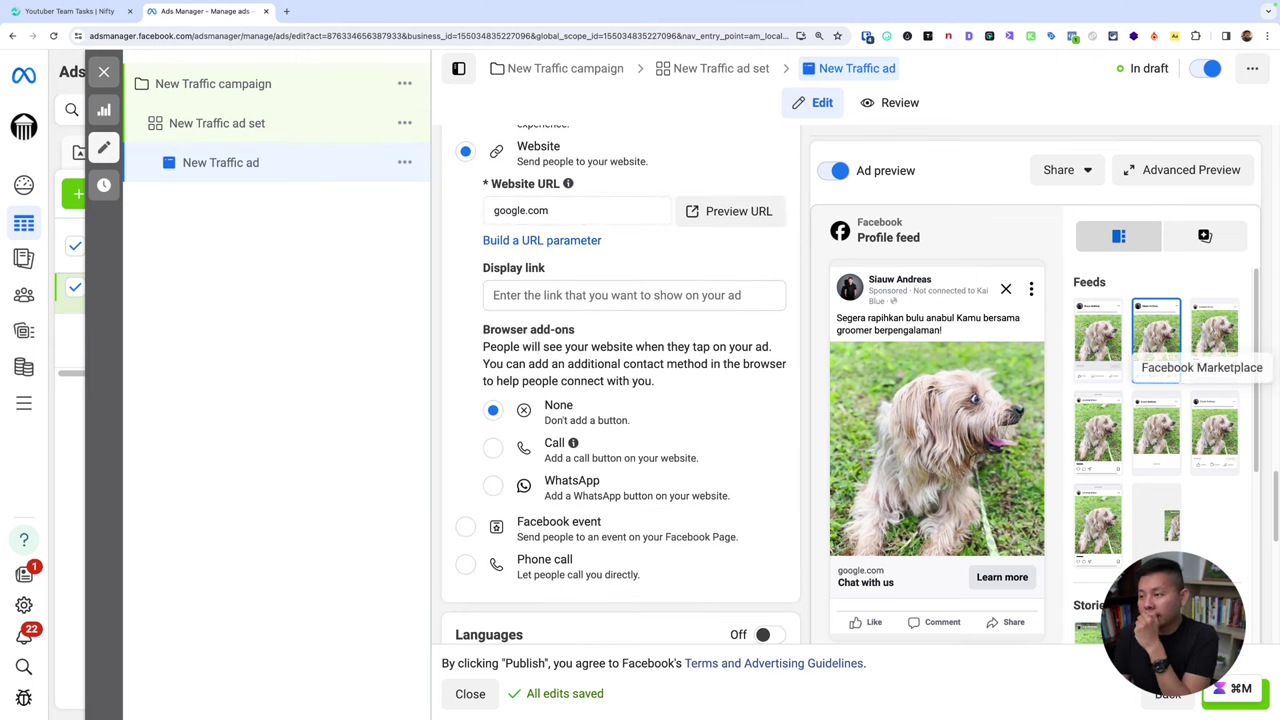
pyautogui.scroll(5, 700, 470)
pyautogui.scroll(-10, 689, 500)
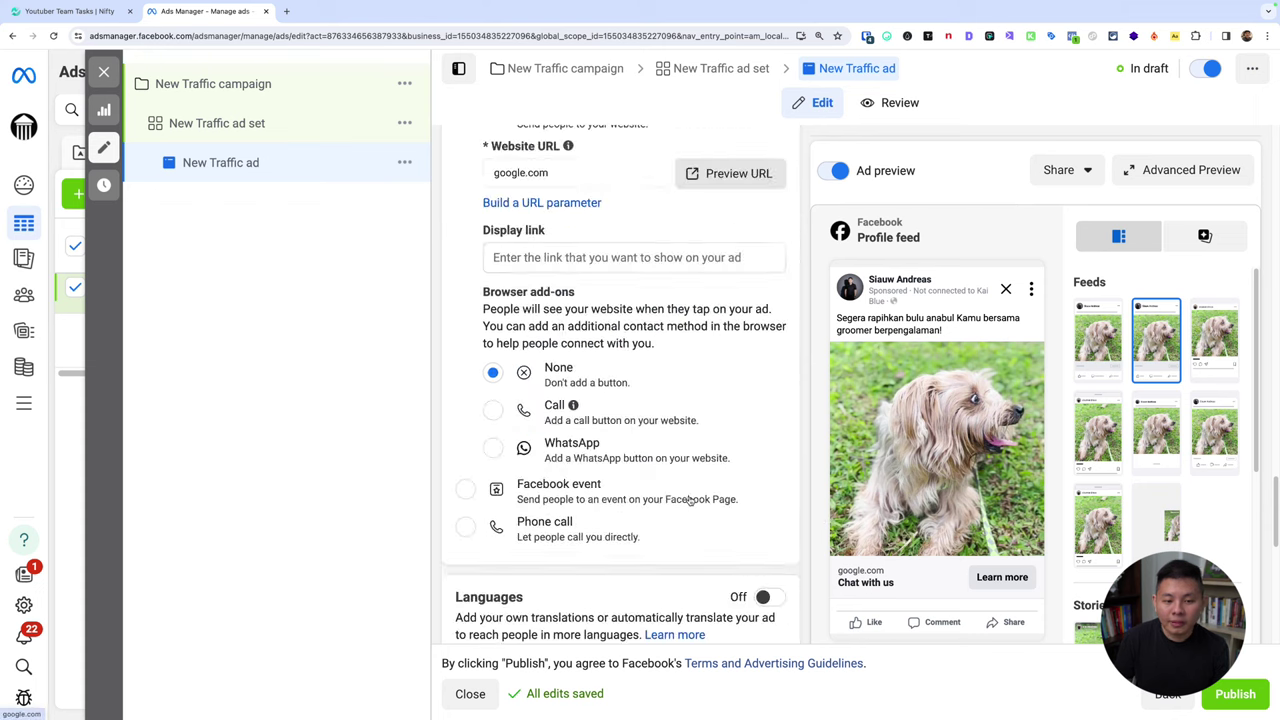
pyautogui.scroll(20, 689, 500)
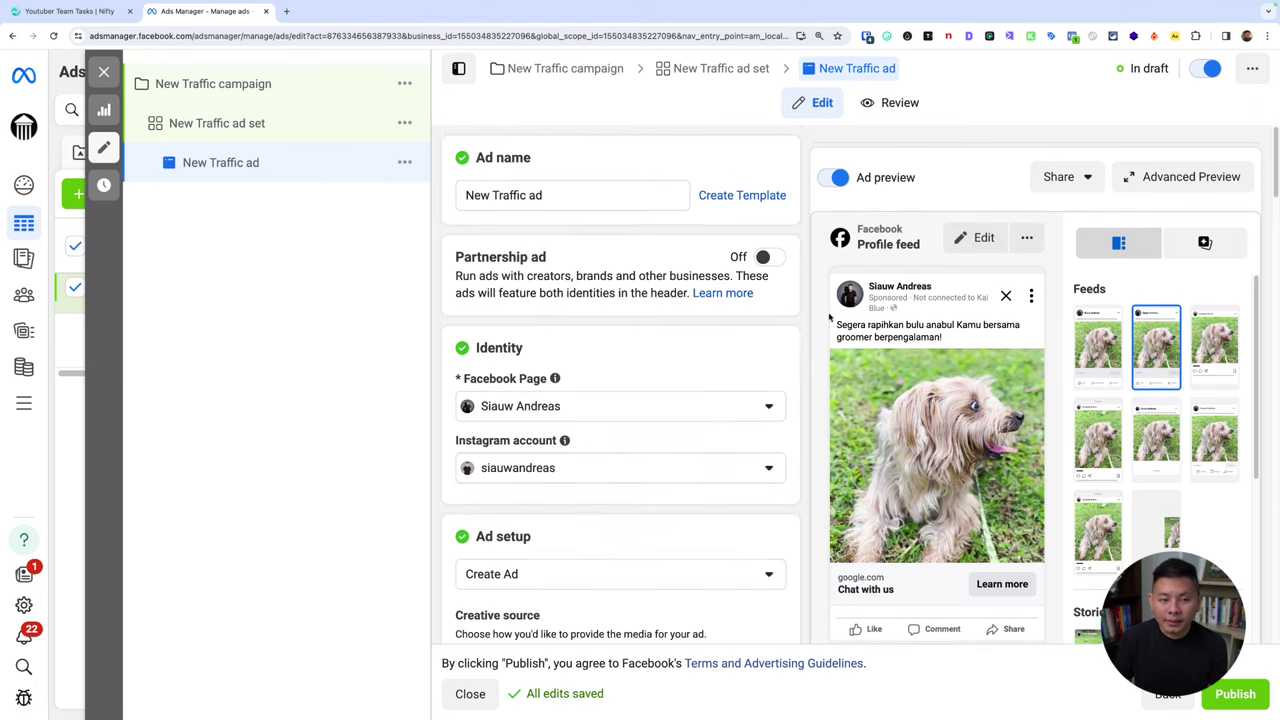